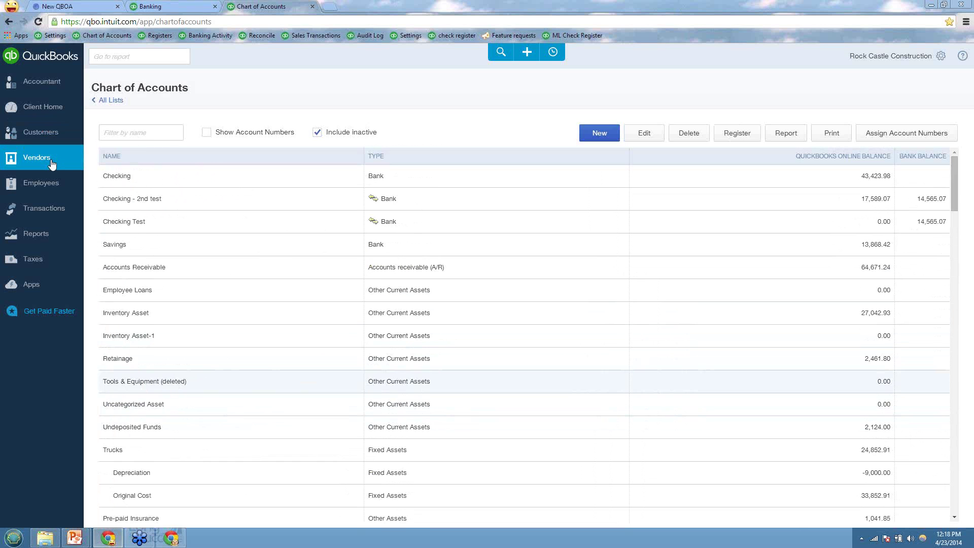
Open A Test Vendor's record and try to change its 04/23/2014 expense category to Advertising.
left_click(36, 157)
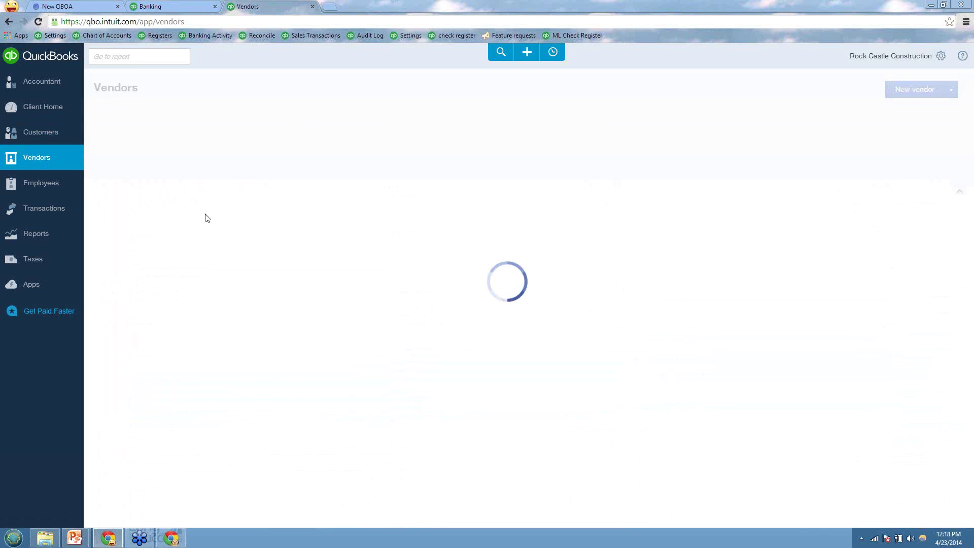
left_click(158, 255)
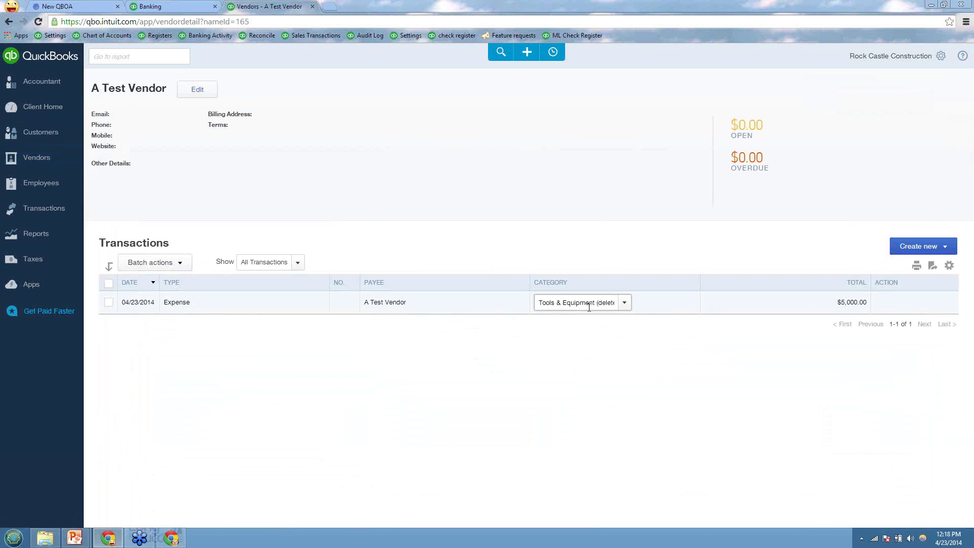
left_click(624, 309)
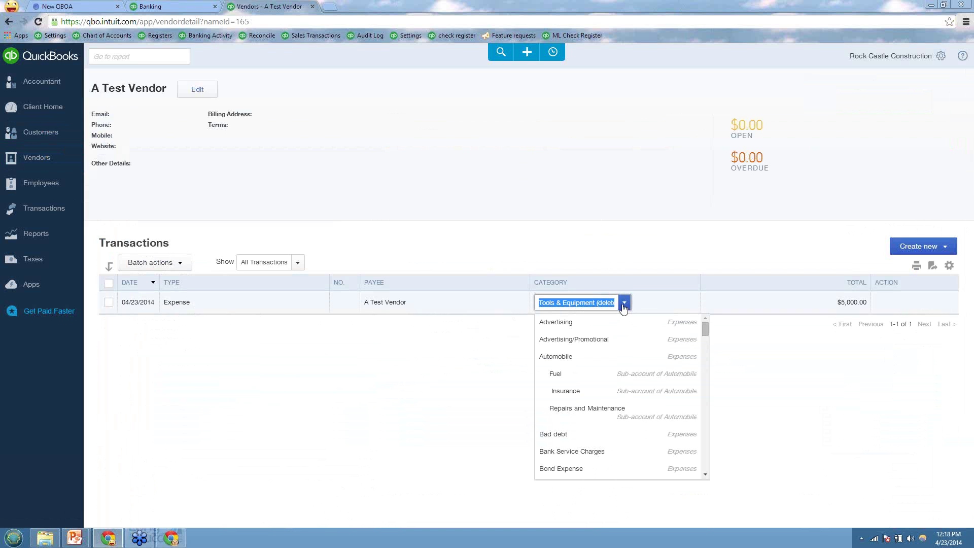
left_click(562, 327)
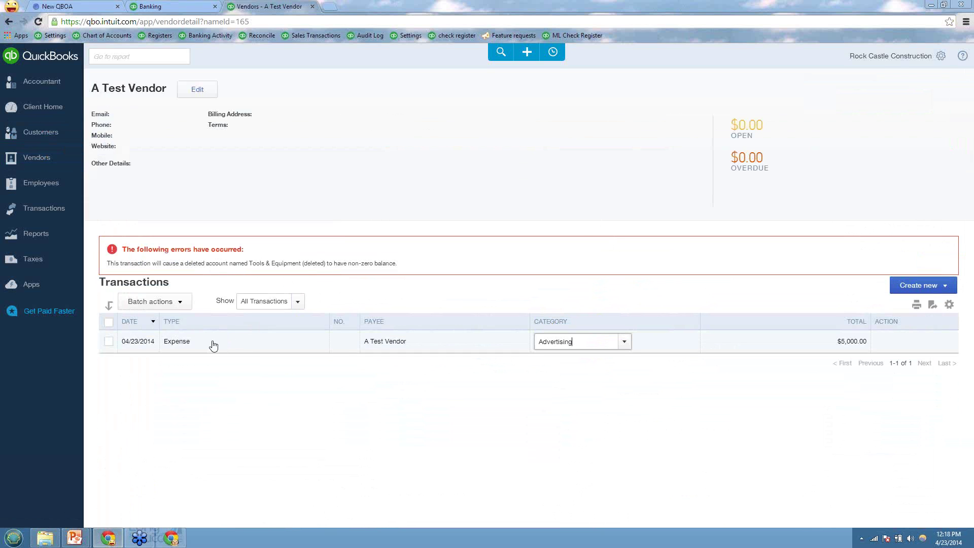
Open the Chart of Accounts in a separate browser tab and include inactive accounts in the list.
right_click(119, 37)
left_click(128, 45)
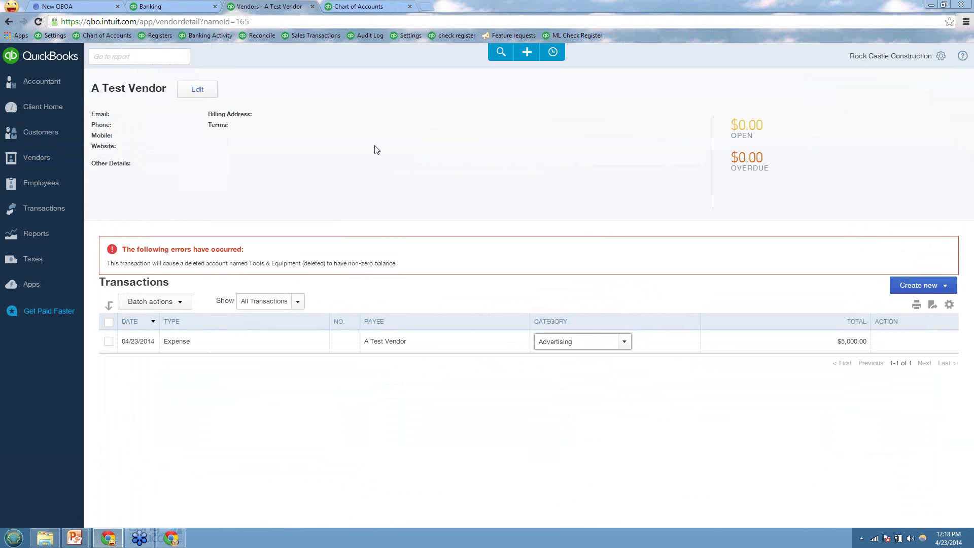
key("ctrl+Tab")
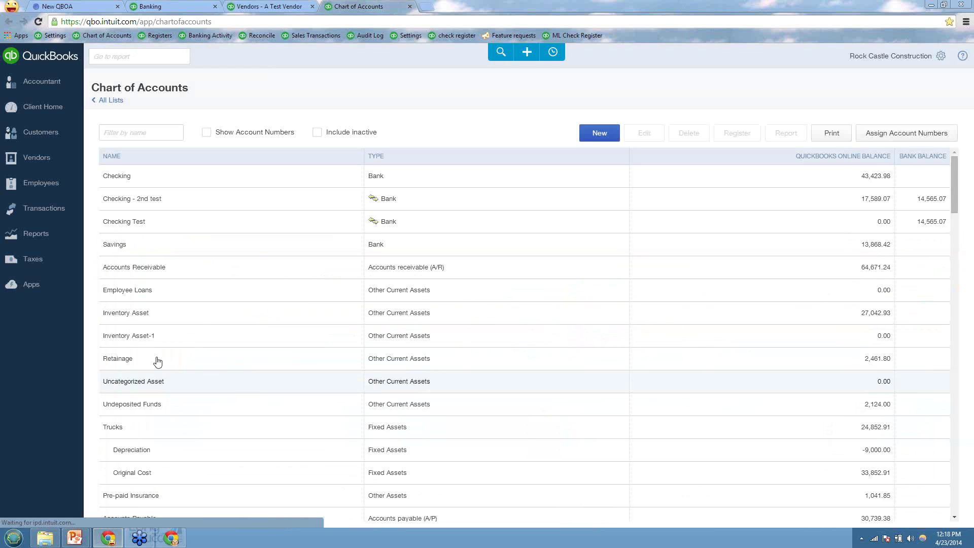
scroll(152, 446, "down", 3)
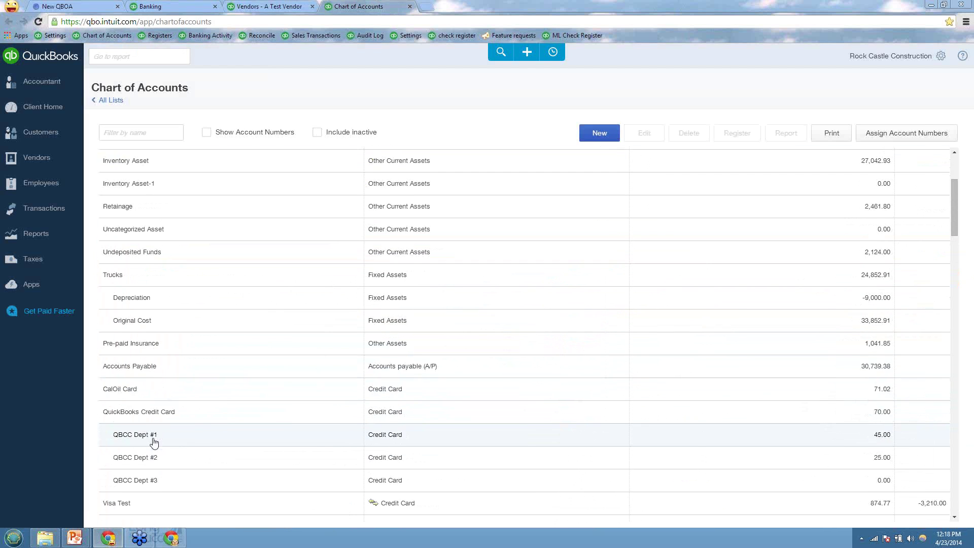
scroll(147, 333, "up", 2)
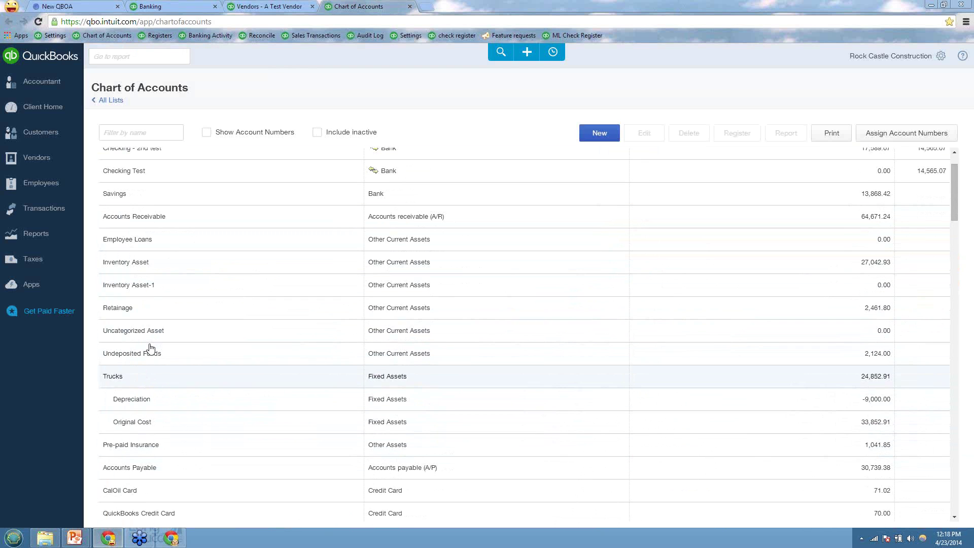
left_click(146, 258)
left_click(317, 132)
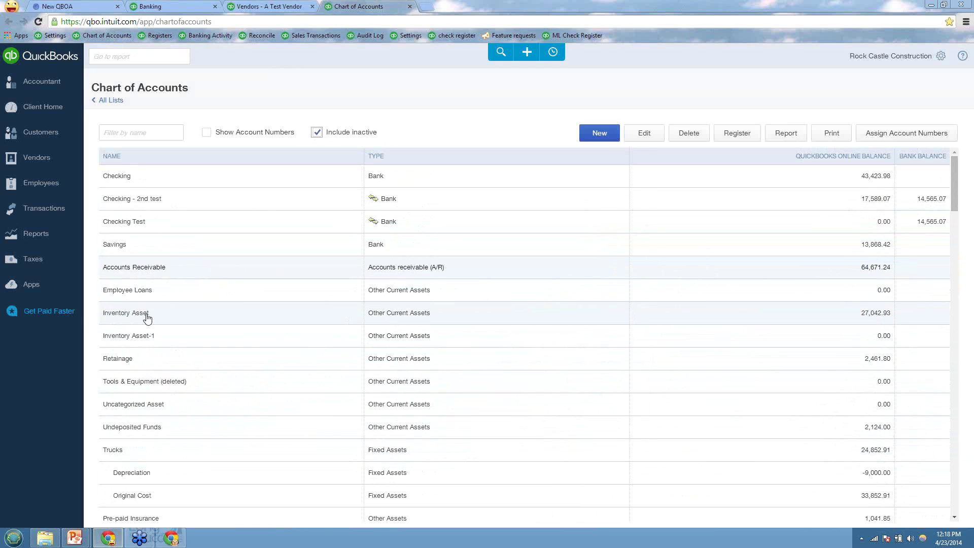
Make the deleted Tools & Equipment account active again and save it.
double_click(149, 387)
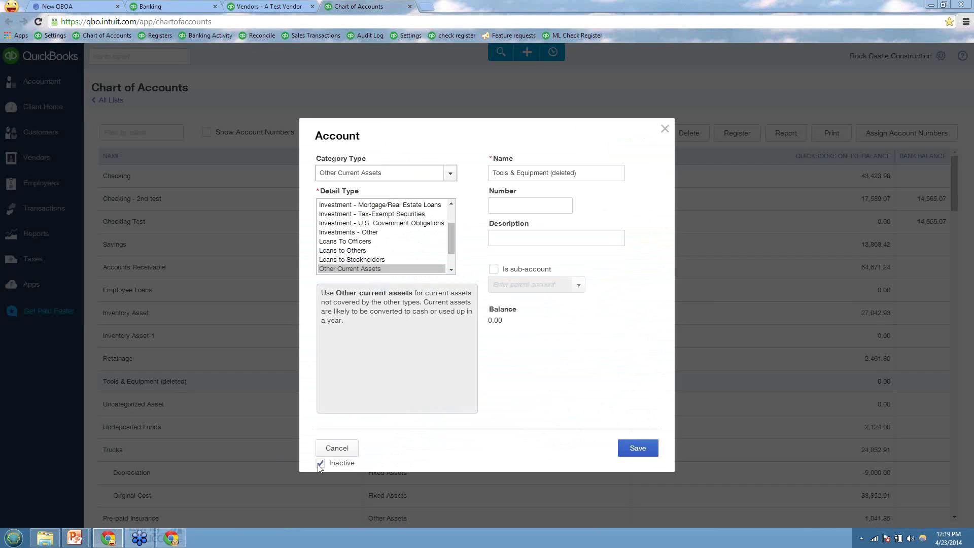
left_click(335, 461)
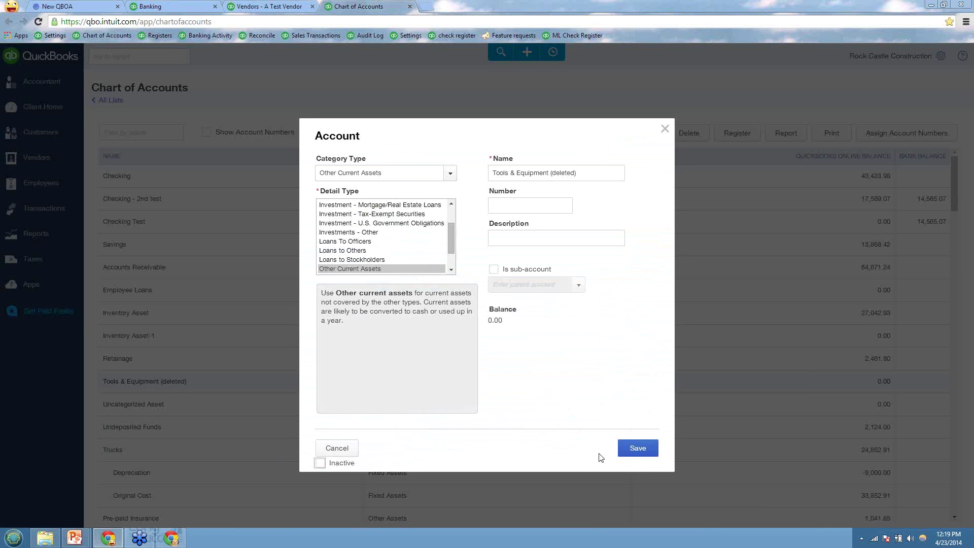
left_click(631, 448)
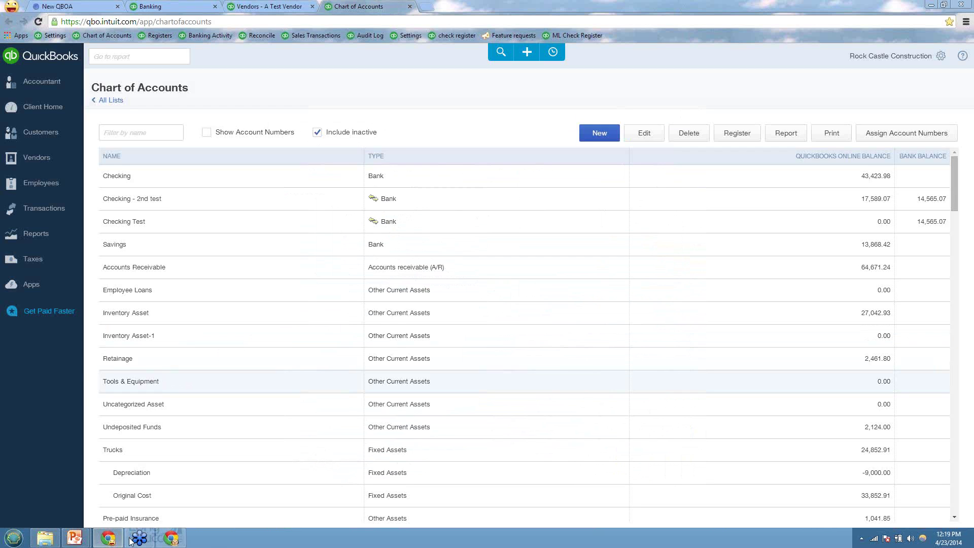
Switch to the PowerPoint slide show and advance to the Reclassify Transactions slide.
mouse_move(79, 538)
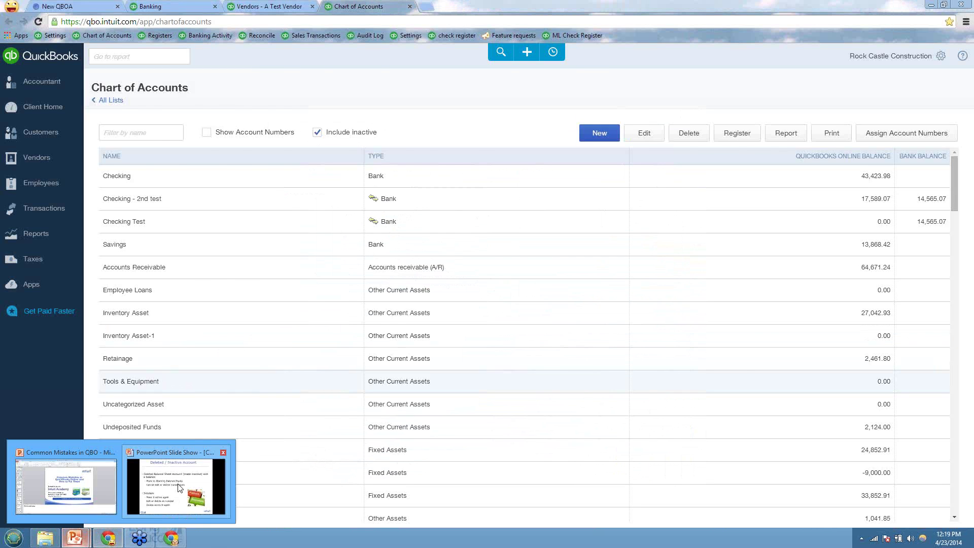
left_click(178, 496)
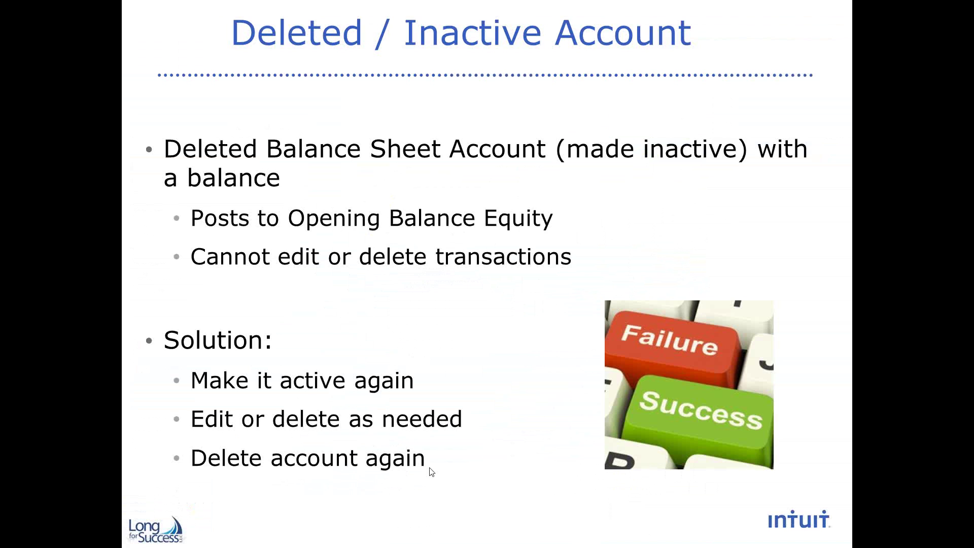
left_click(505, 387)
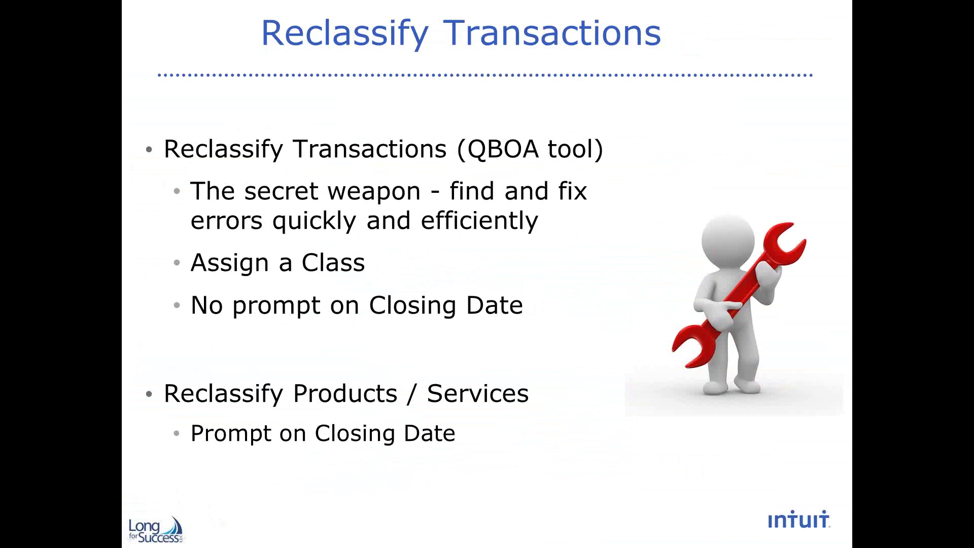
Return to QuickBooks, open the Opening Bal Equity register and view the full 04/23/2014 journal entry created by QB Online.
key("alt+Tab")
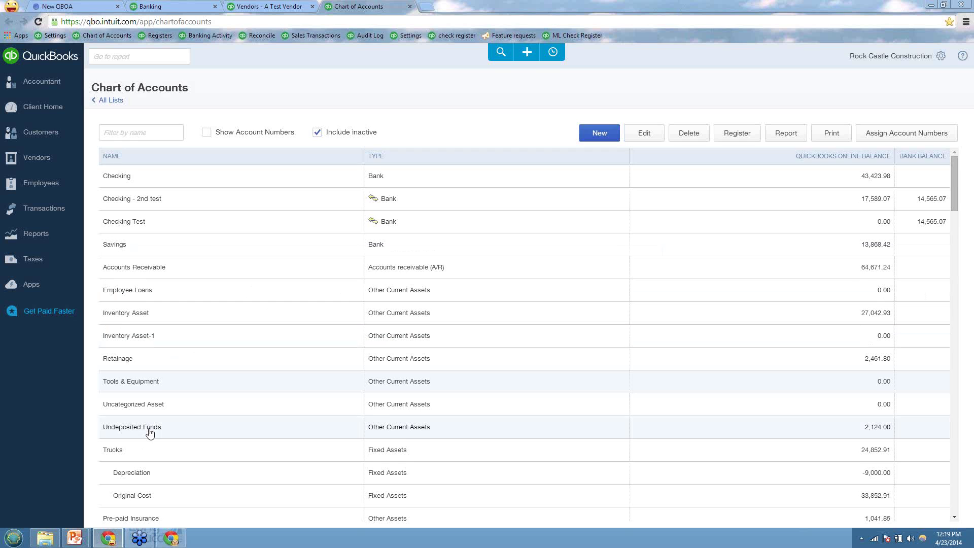
scroll(190, 405, "down", 10)
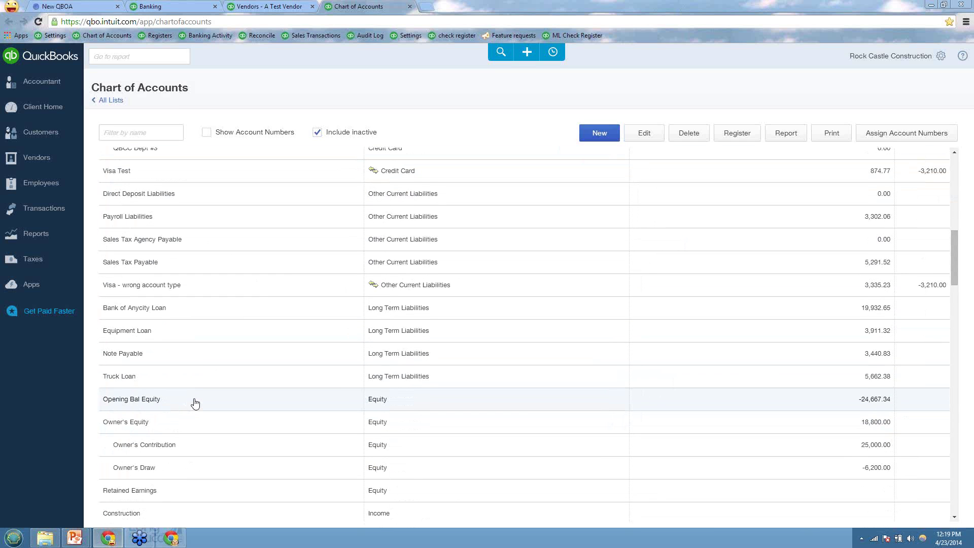
left_click(720, 139)
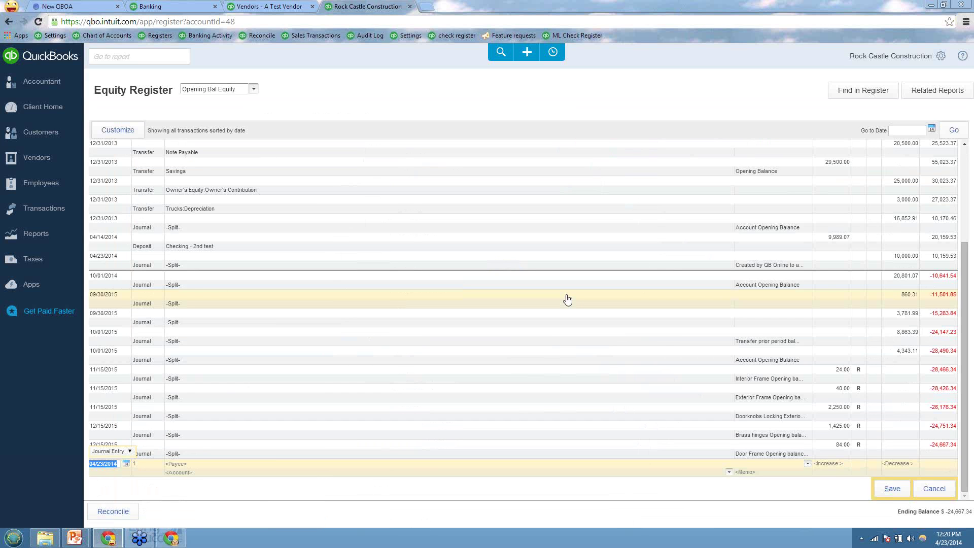
left_click(791, 264)
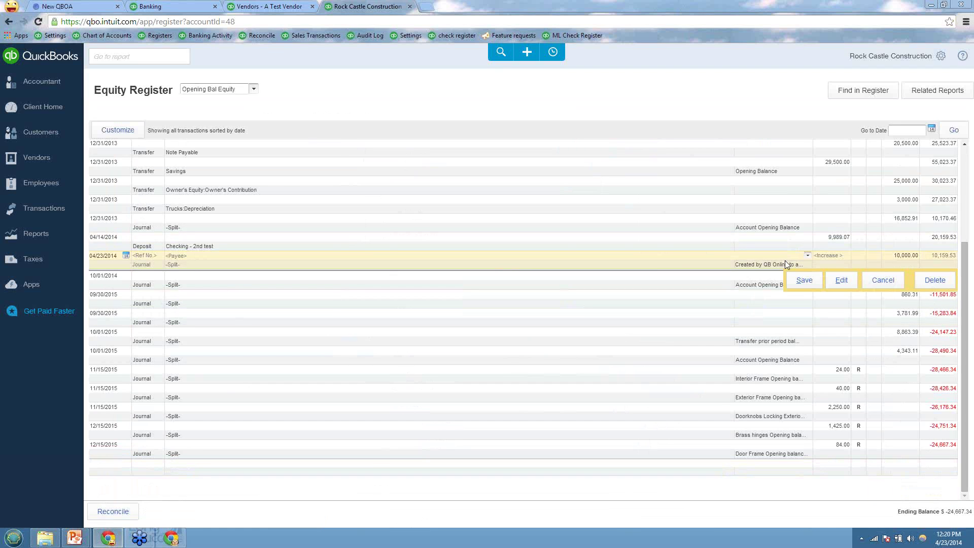
left_click(842, 282)
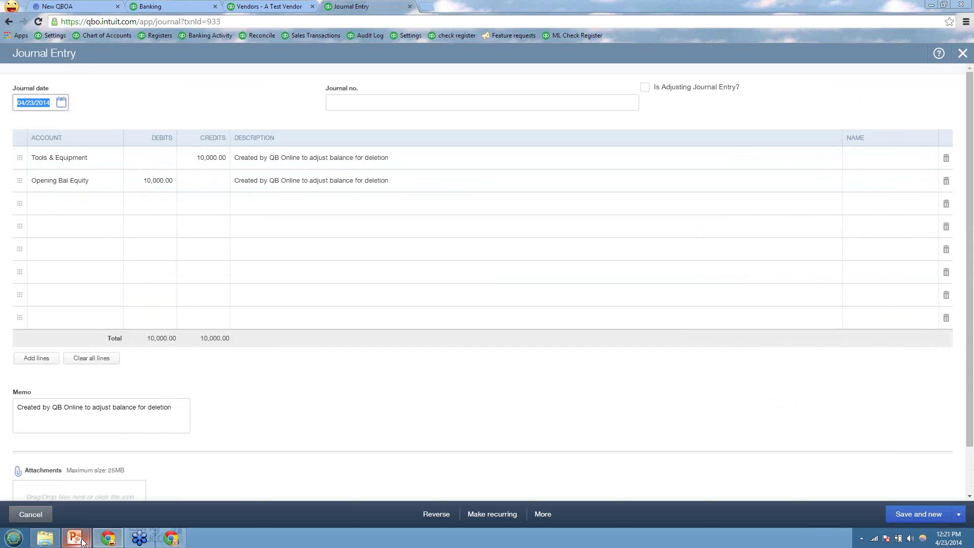
Switch back to the PowerPoint slide show on reclassifying transactions.
mouse_move(83, 542)
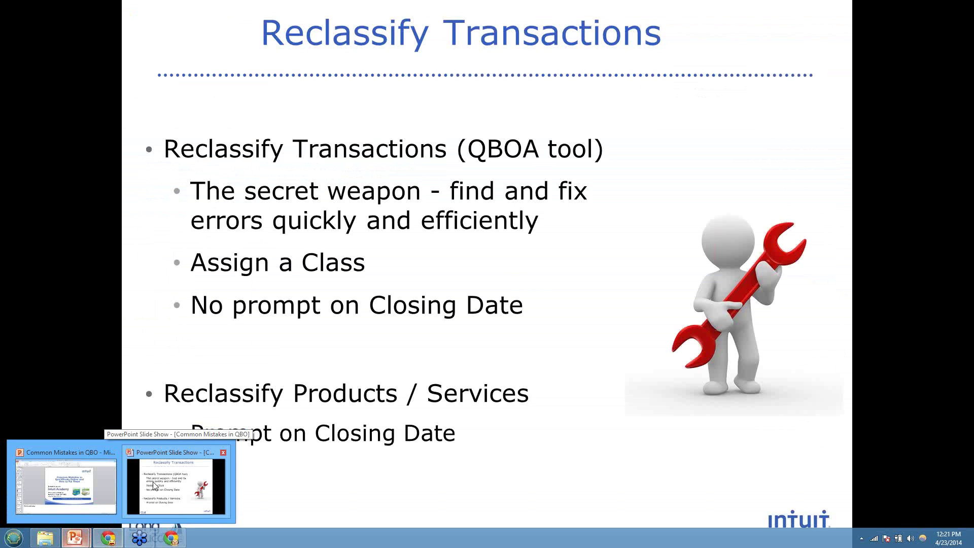
left_click(155, 486)
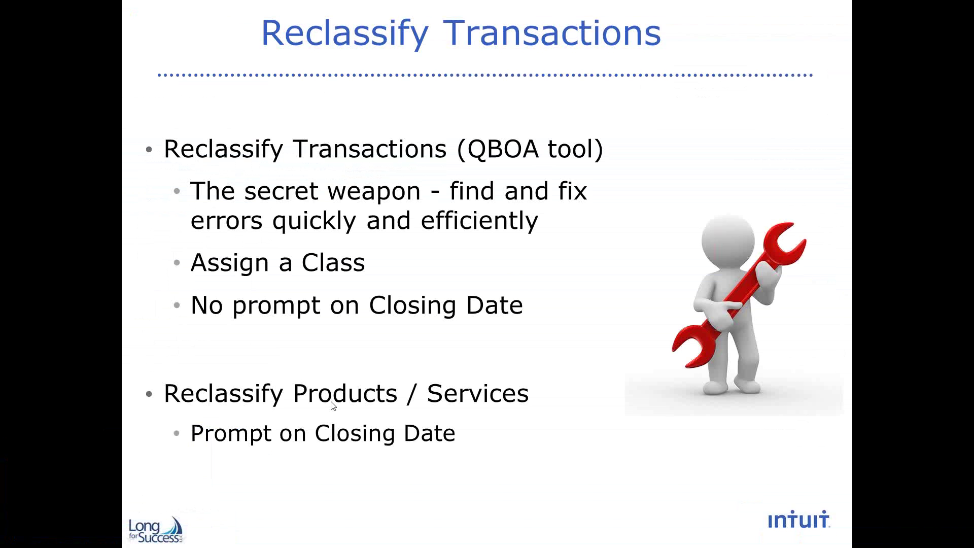
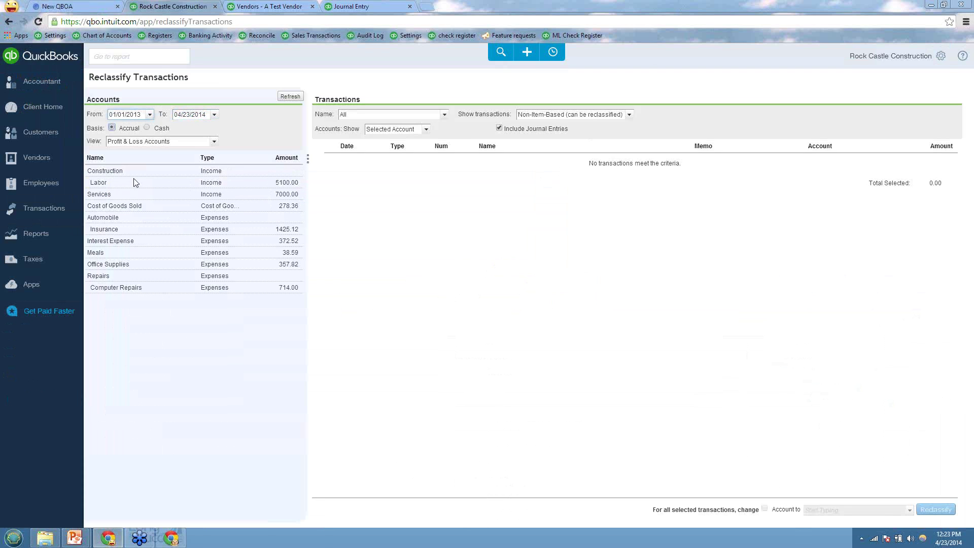
In Reclassify Transactions, review the Cost of Goods Sold and Office Supplies transactions, ending on Cost of Goods Sold.
left_click(129, 203)
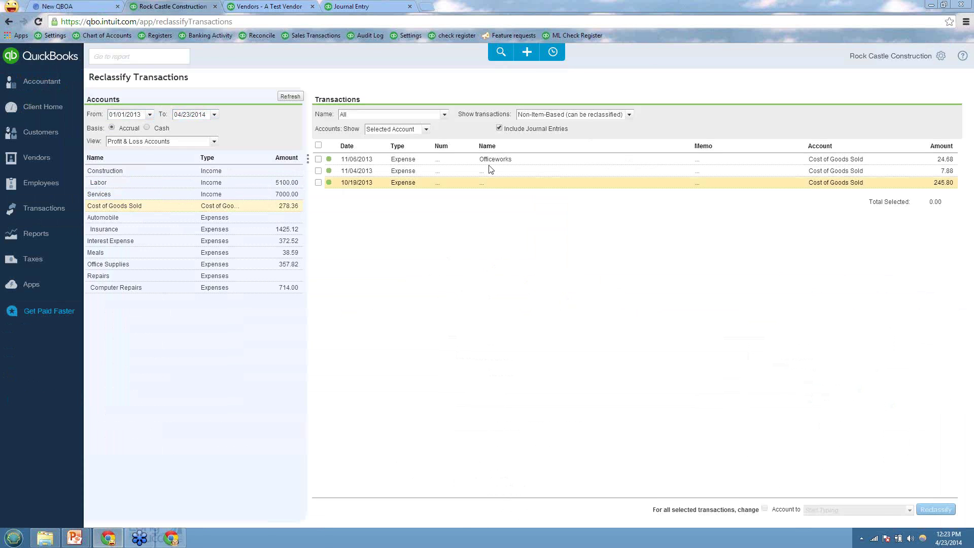
left_click(135, 265)
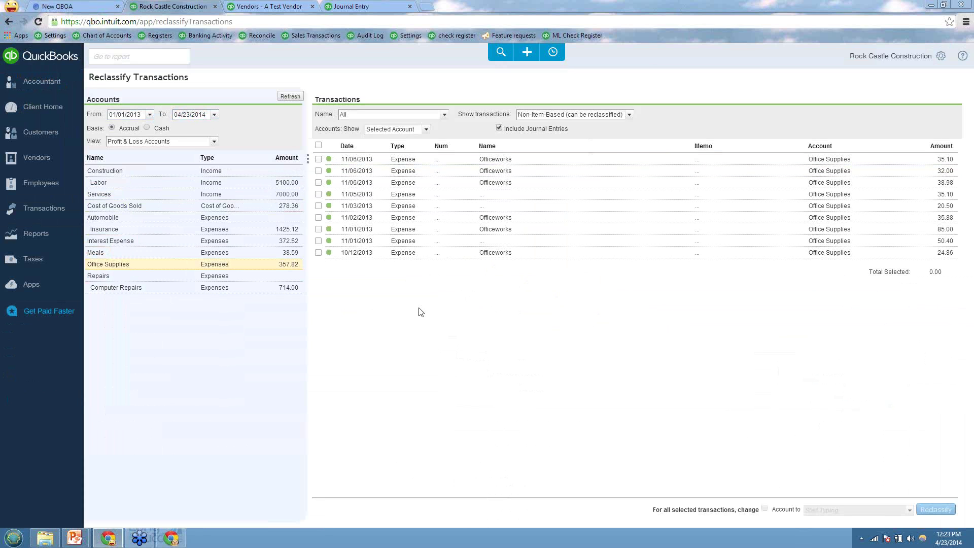
left_click(95, 205)
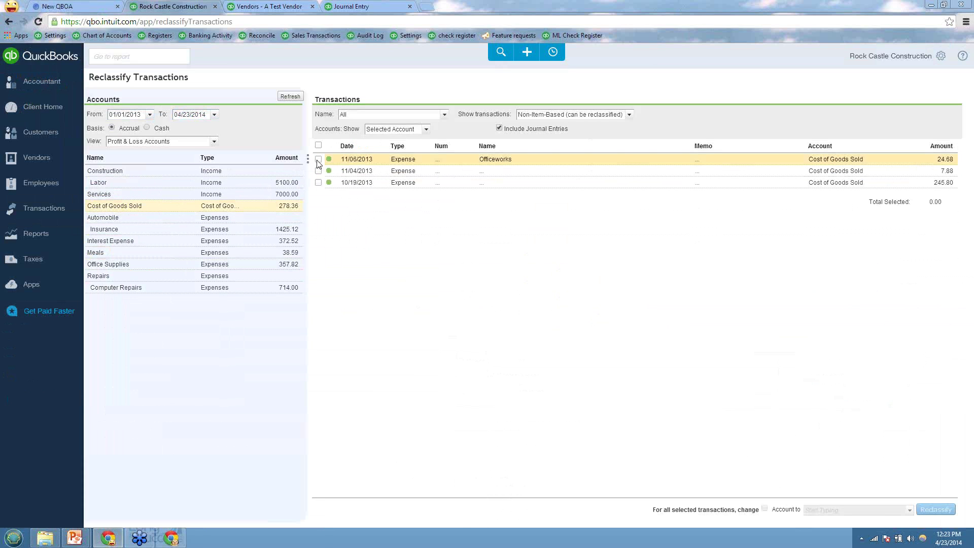
Reclassify all listed Cost of Goods Sold transactions to the Advertising account.
left_click(318, 159)
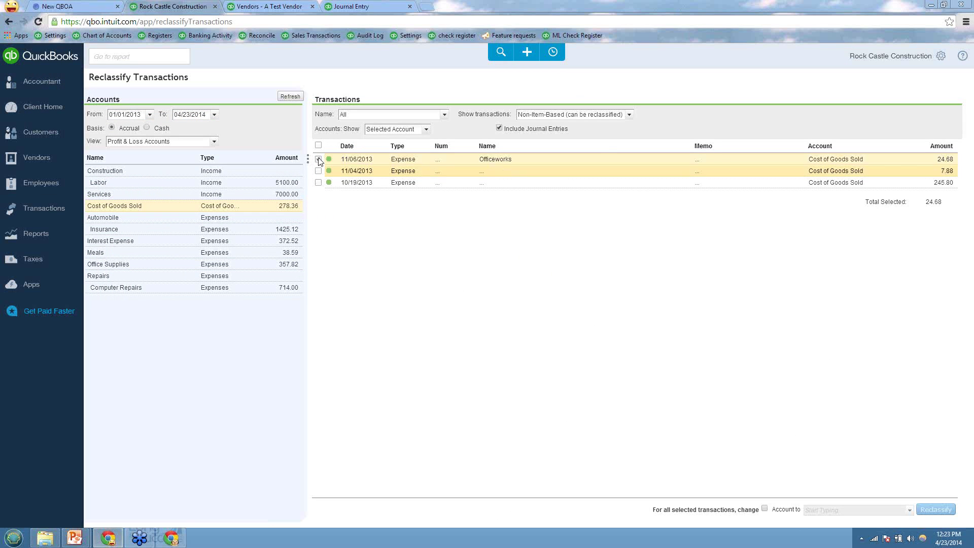
left_click(318, 171)
left_click(318, 146)
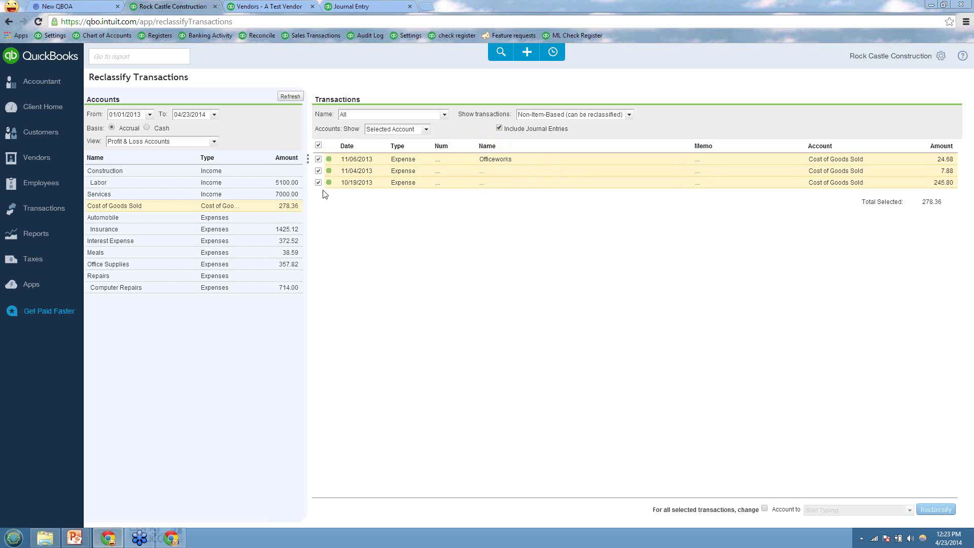
left_click(765, 508)
left_click(814, 511)
type("a")
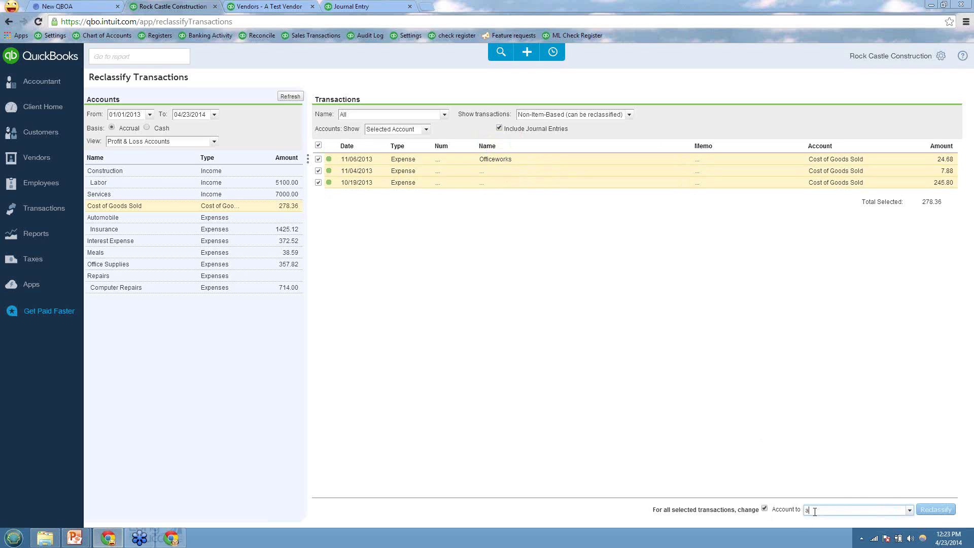
type("dvertising")
key("Tab")
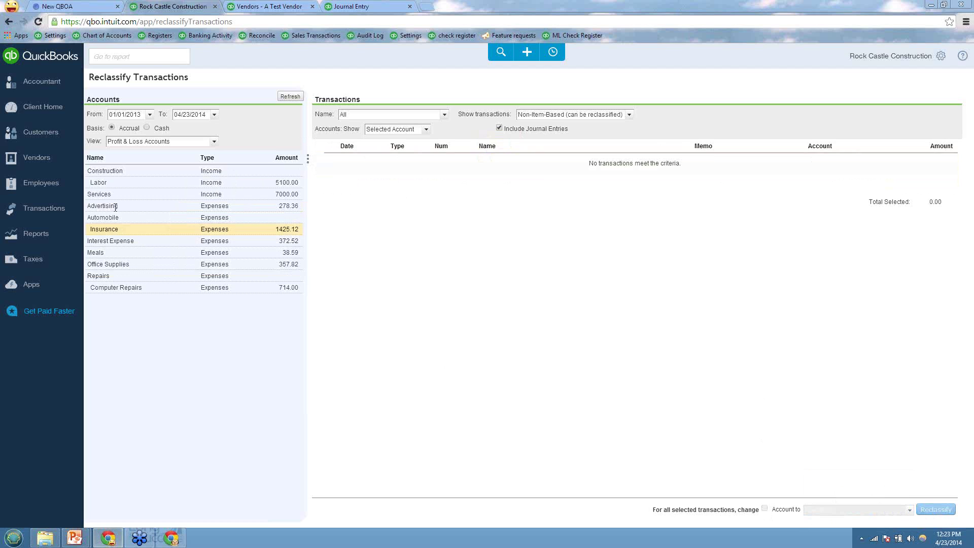
Check the transactions in the Advertising, Labor and Services accounts and the available account view options.
left_click(116, 207)
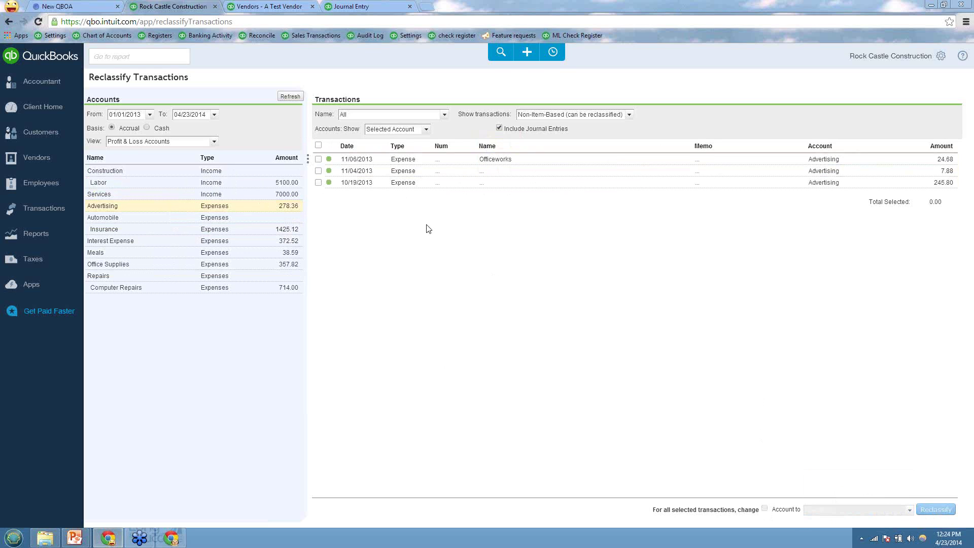
left_click(215, 142)
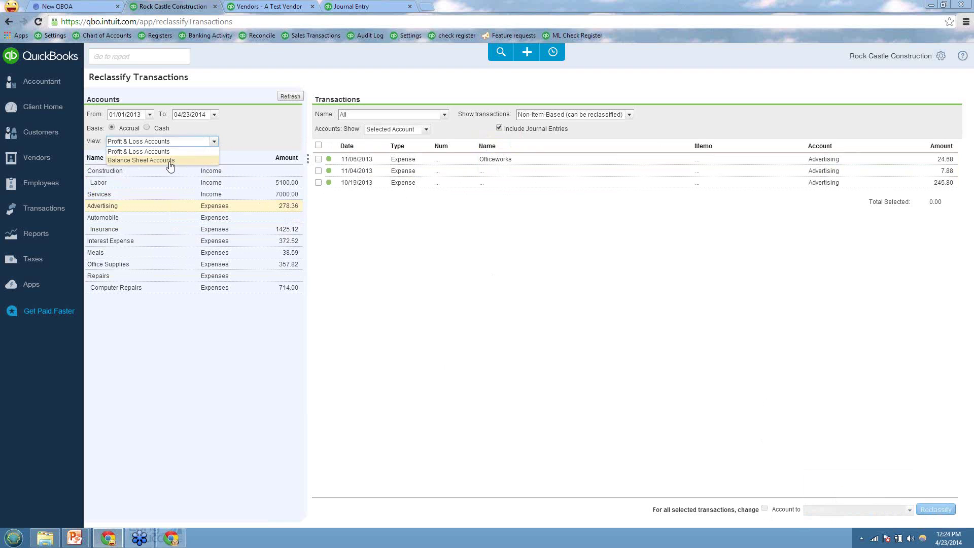
left_click(214, 141)
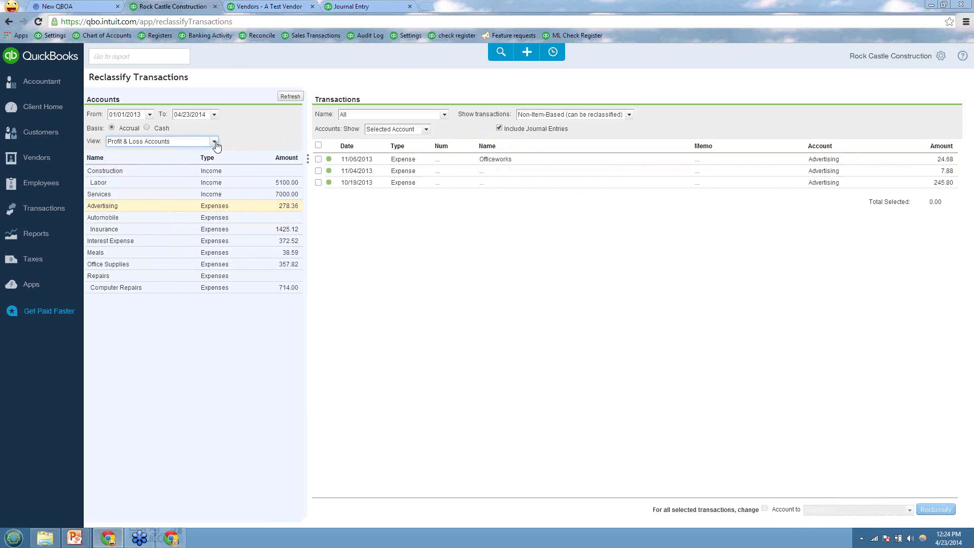
left_click(135, 181)
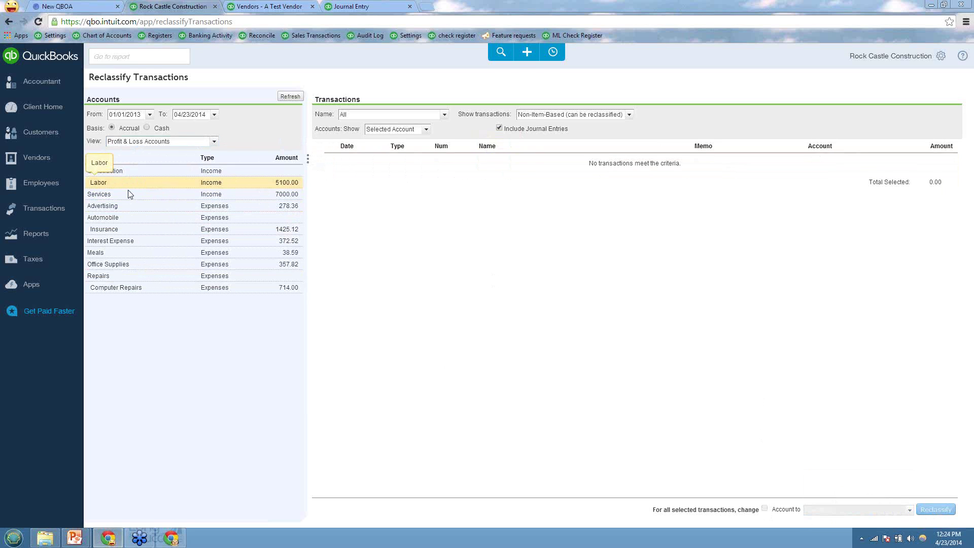
left_click(129, 196)
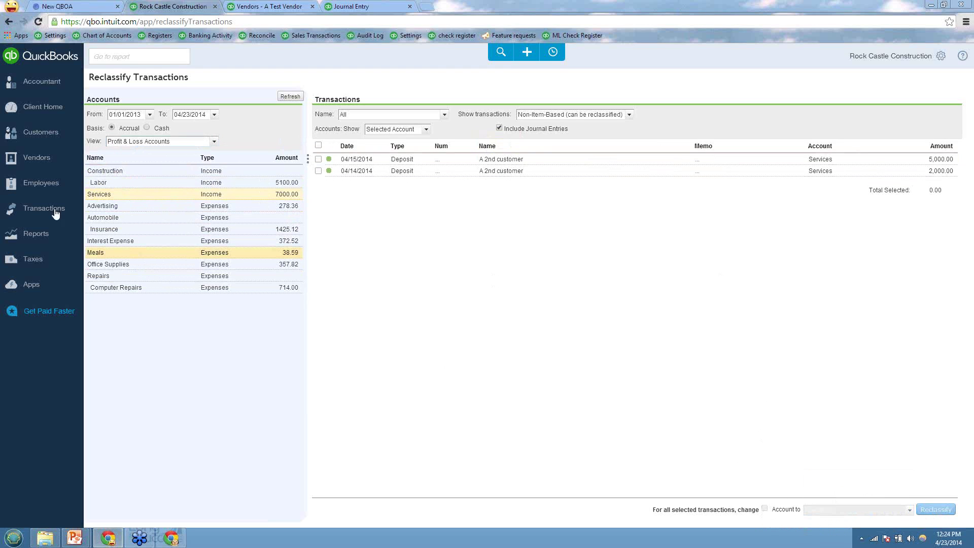
Check the transactions in the Advertising, Automobile and Interest Expense accounts.
left_click(128, 206)
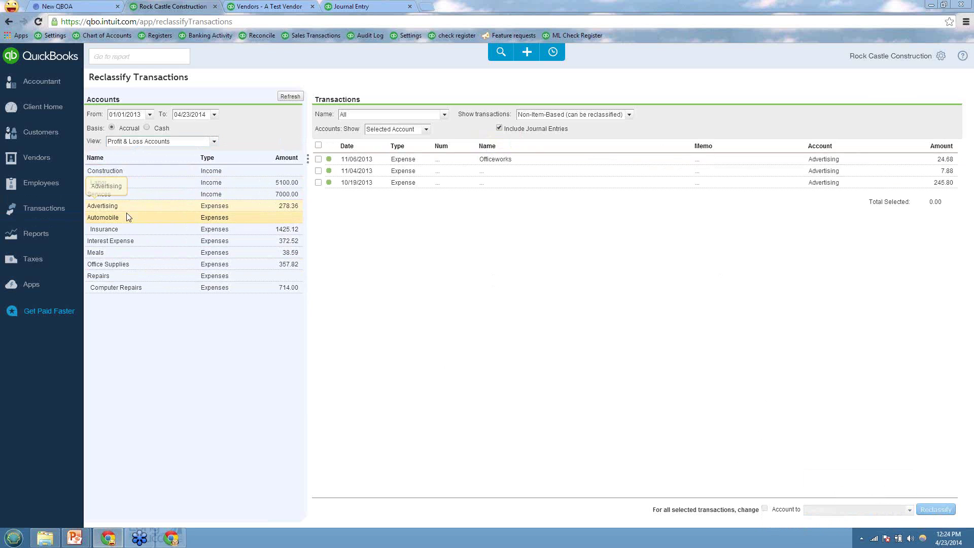
left_click(127, 220)
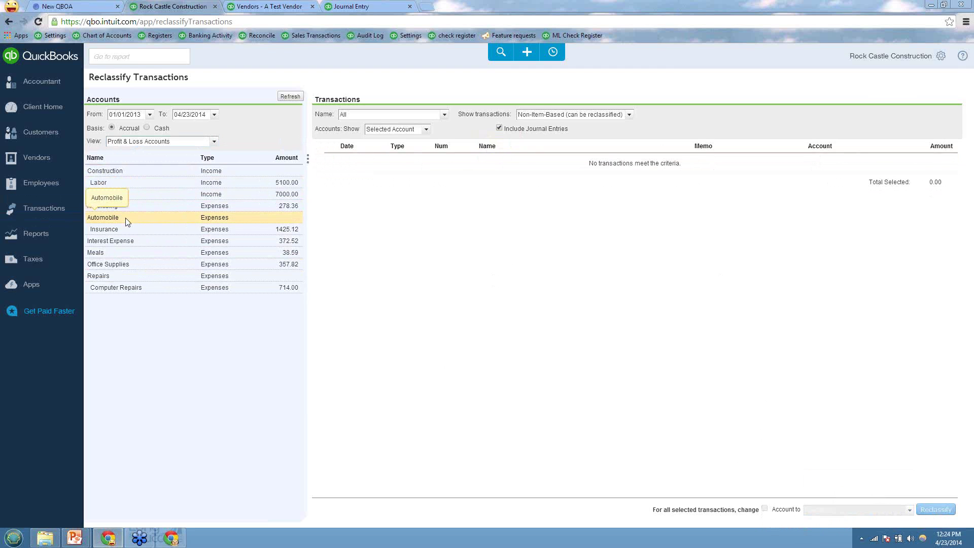
left_click(125, 242)
In the Meals account, reclassify the 11/04/2013 Officeworks expense to the Office Supplies account.
left_click(124, 255)
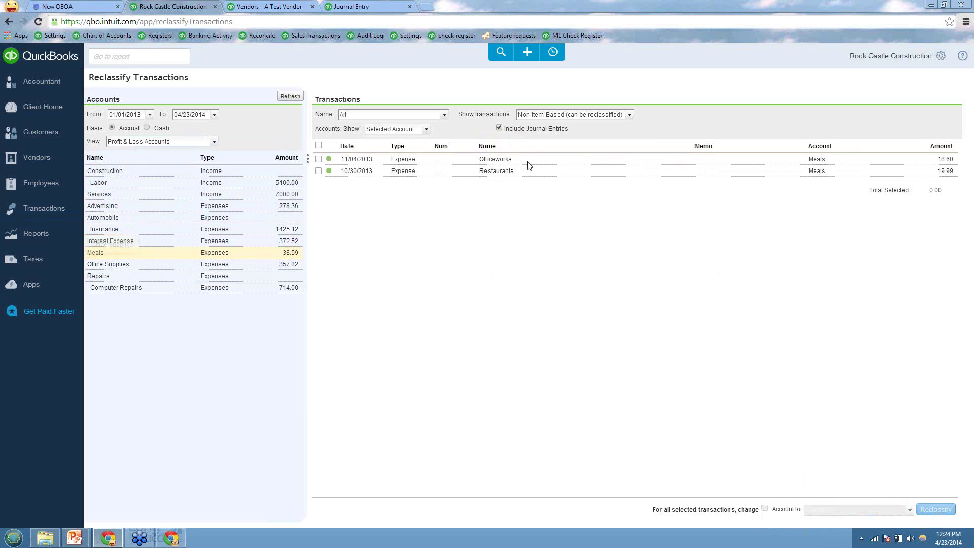
left_click(319, 159)
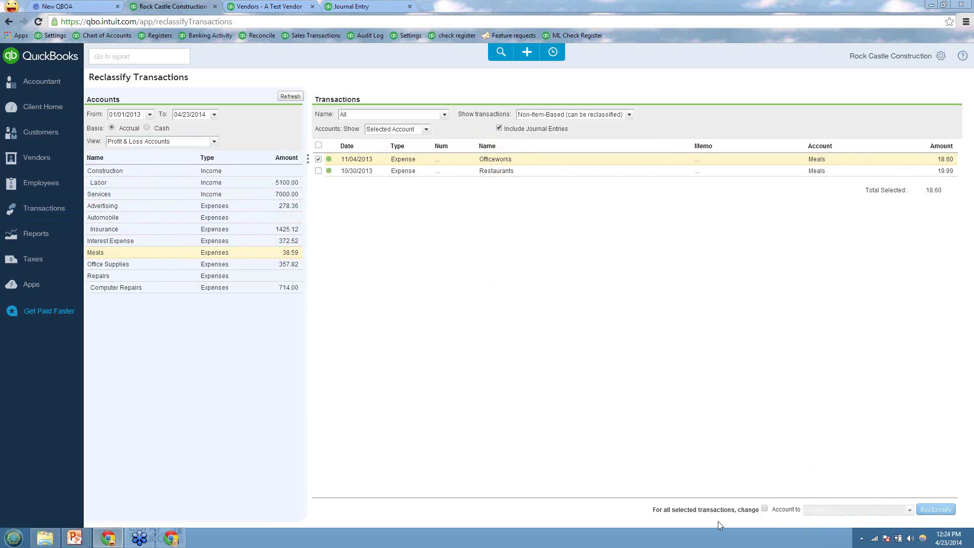
left_click(765, 509)
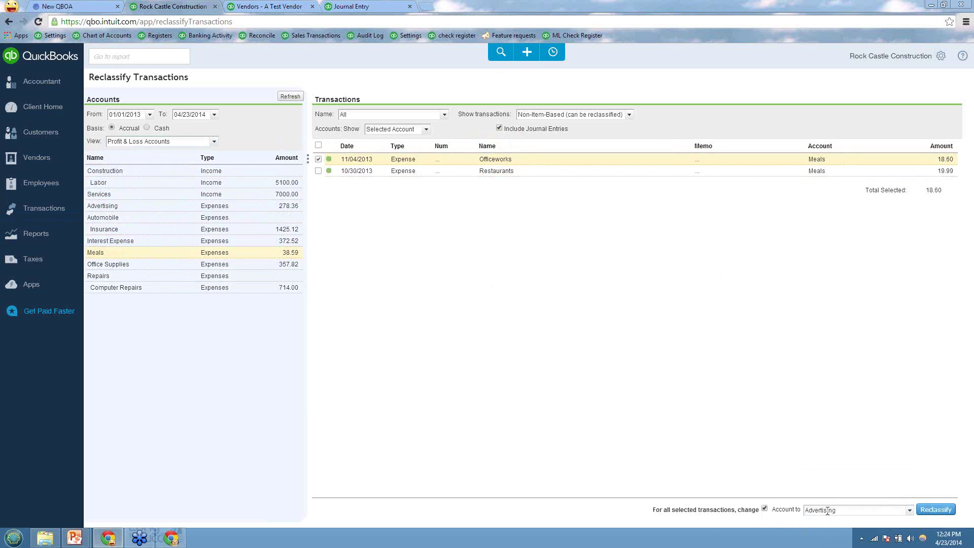
type("off")
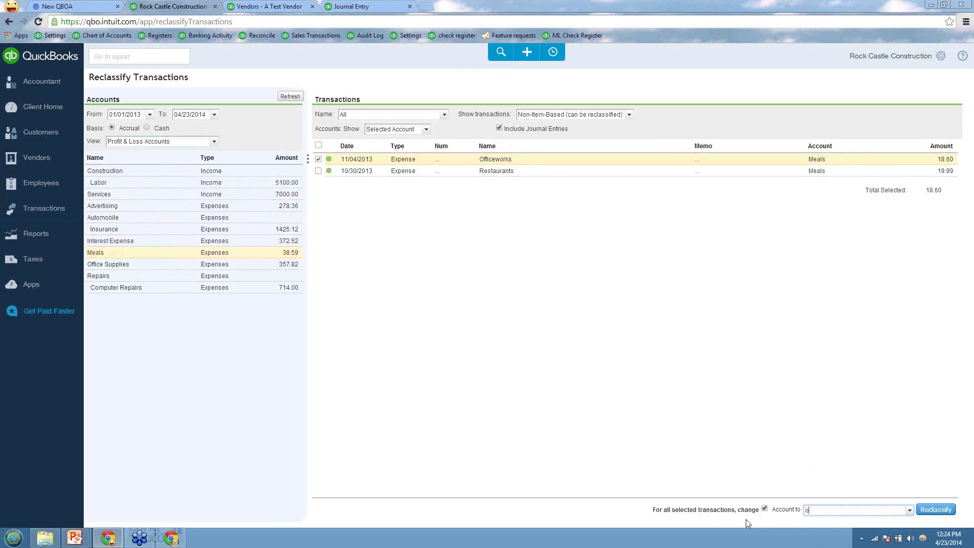
key("Return")
left_click(937, 511)
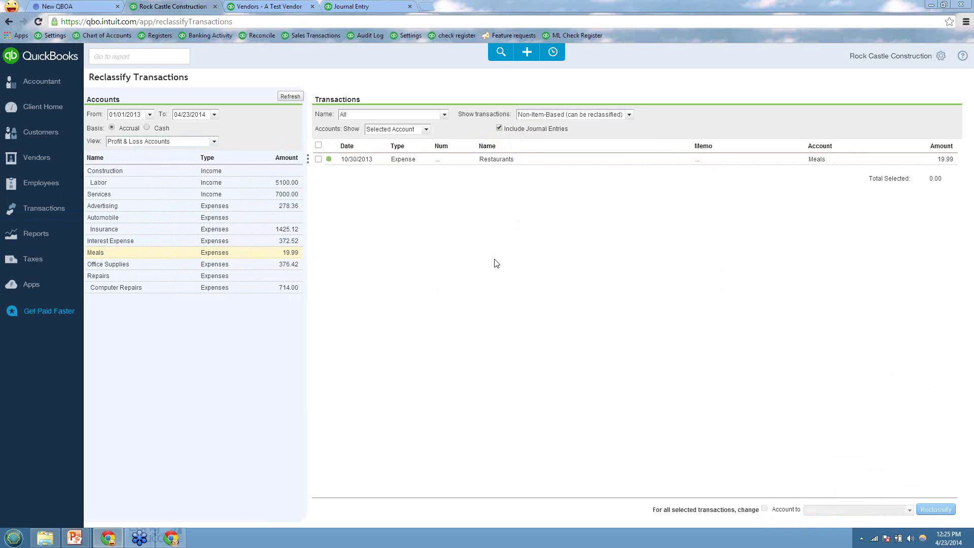
Open the company's Products and Services list and find the Framing item.
left_click(933, 57)
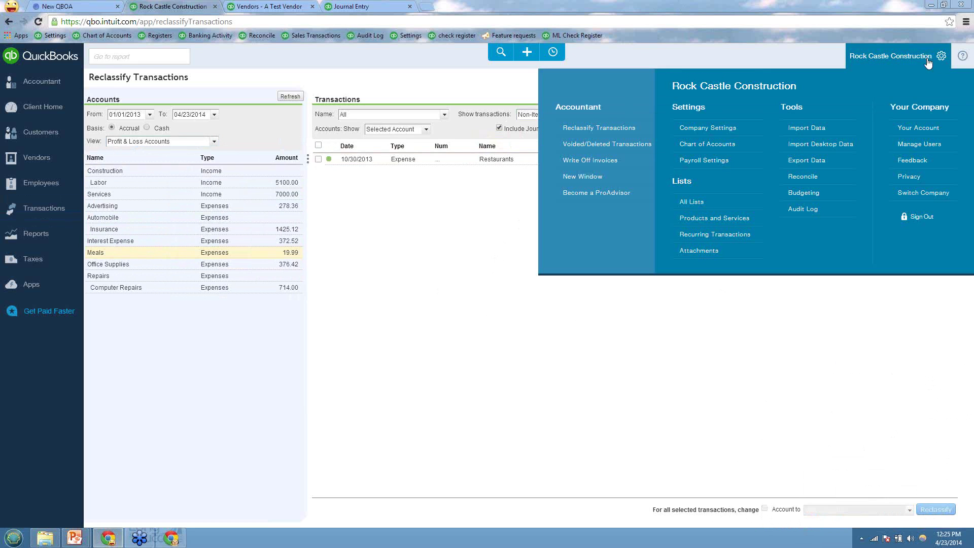
left_click(717, 220)
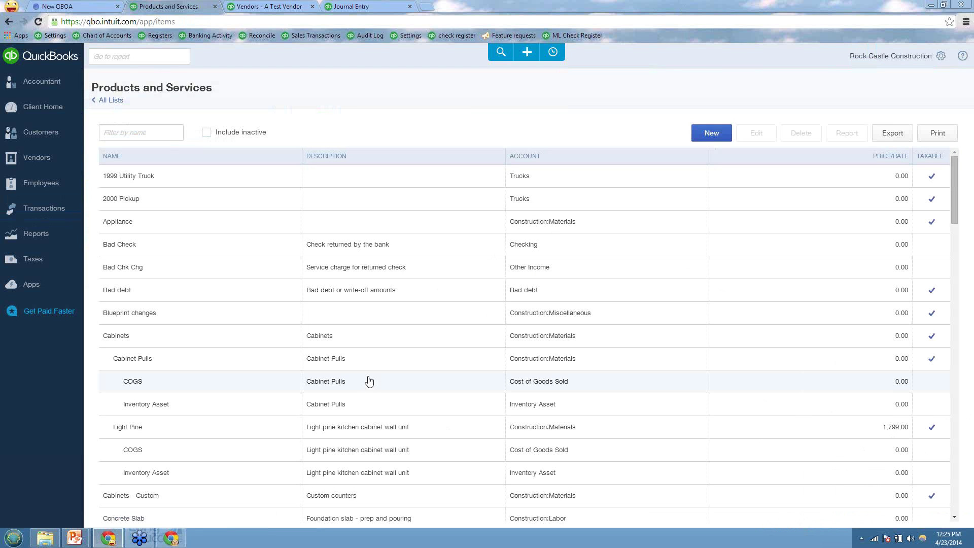
scroll(368, 382, "down", 6)
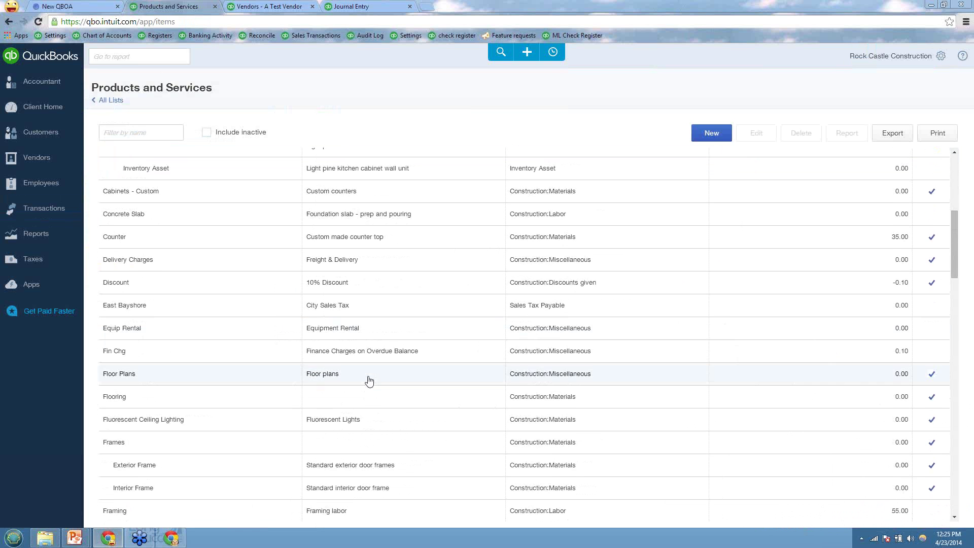
scroll(139, 452, "down", 2)
left_click(144, 414)
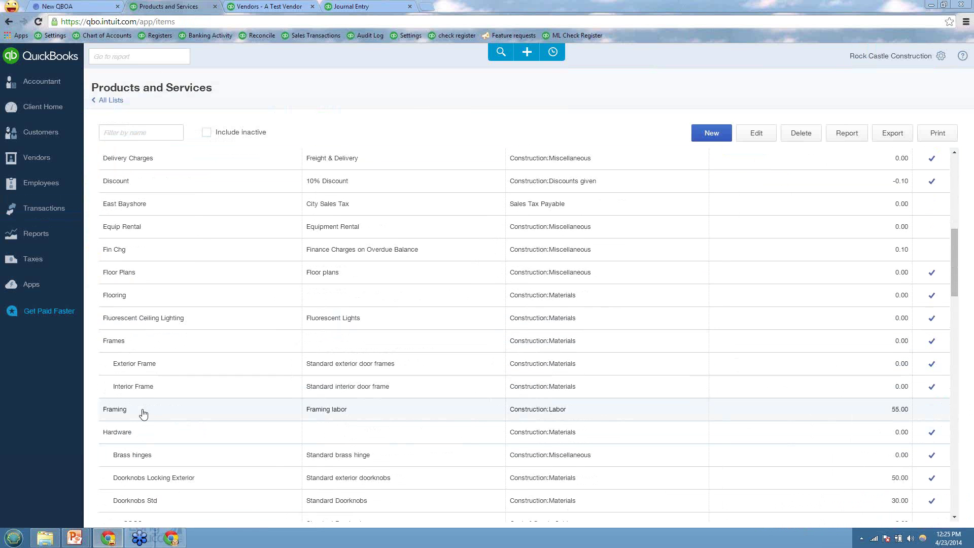
double_click(336, 409)
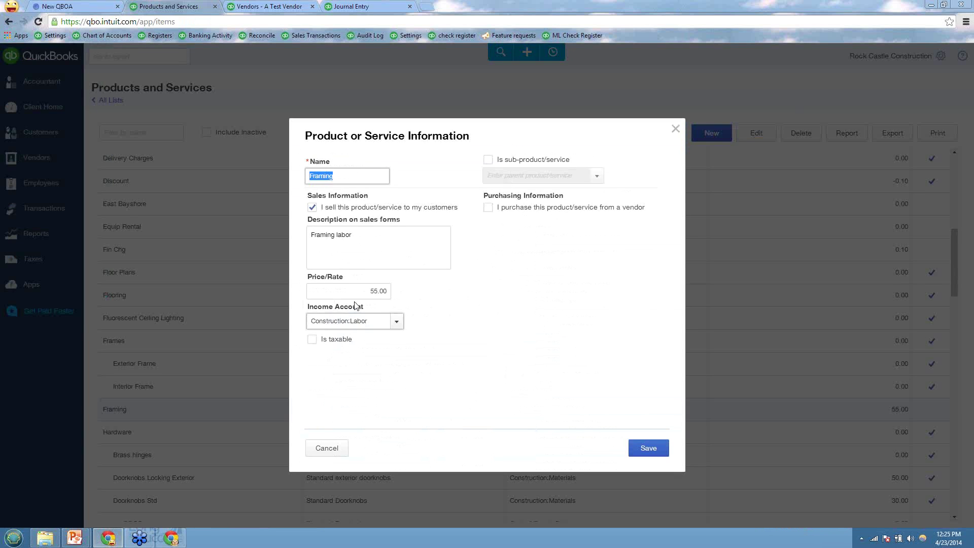
left_click(397, 325)
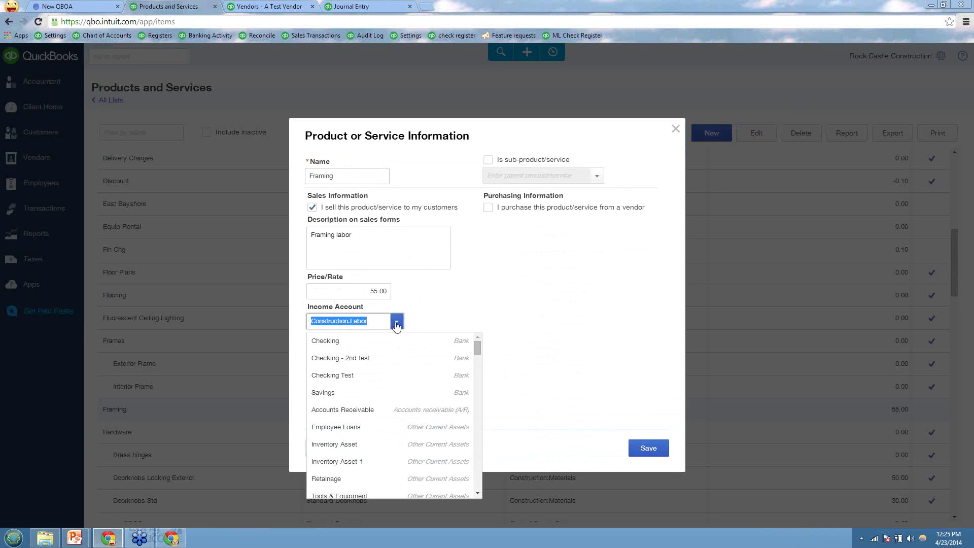
scroll(375, 388, "down", 3)
scroll(374, 392, "down", 5)
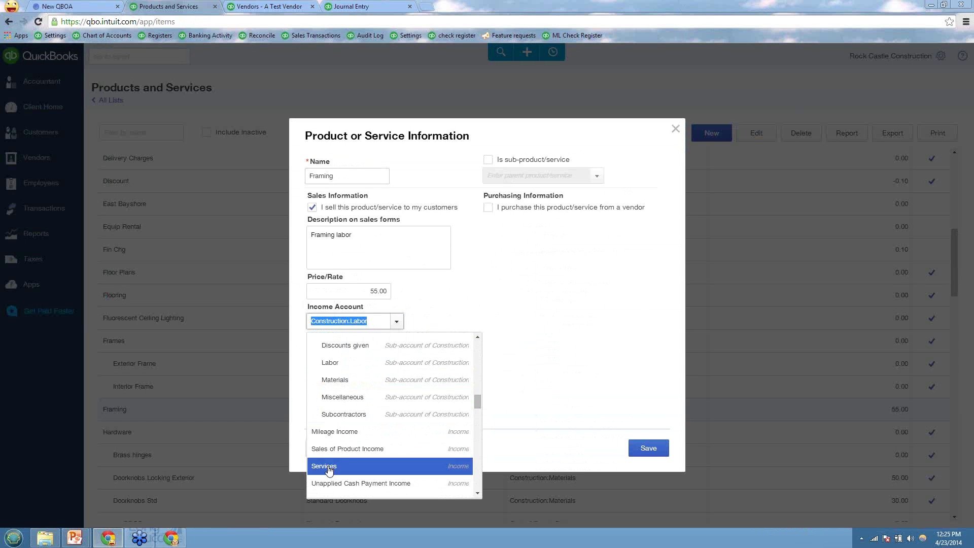
left_click(328, 467)
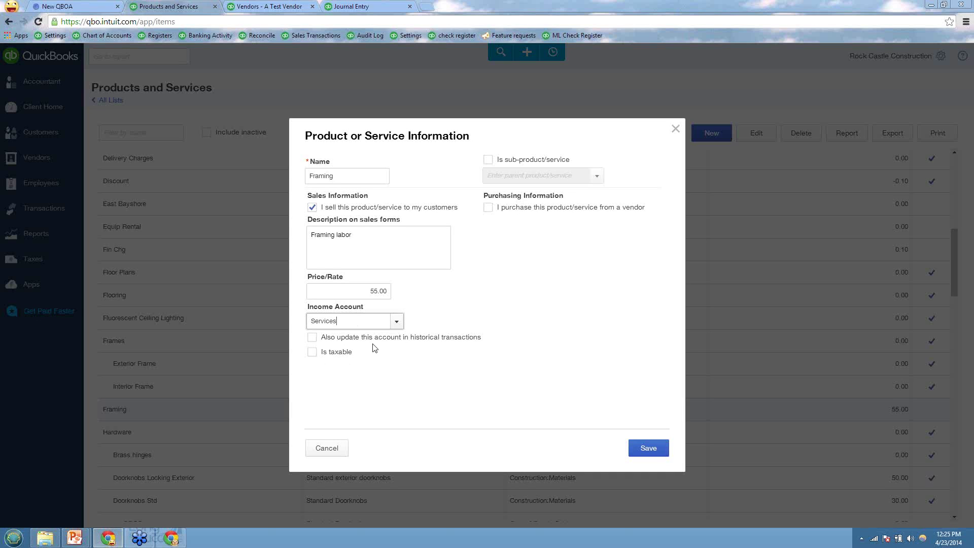
left_click(325, 448)
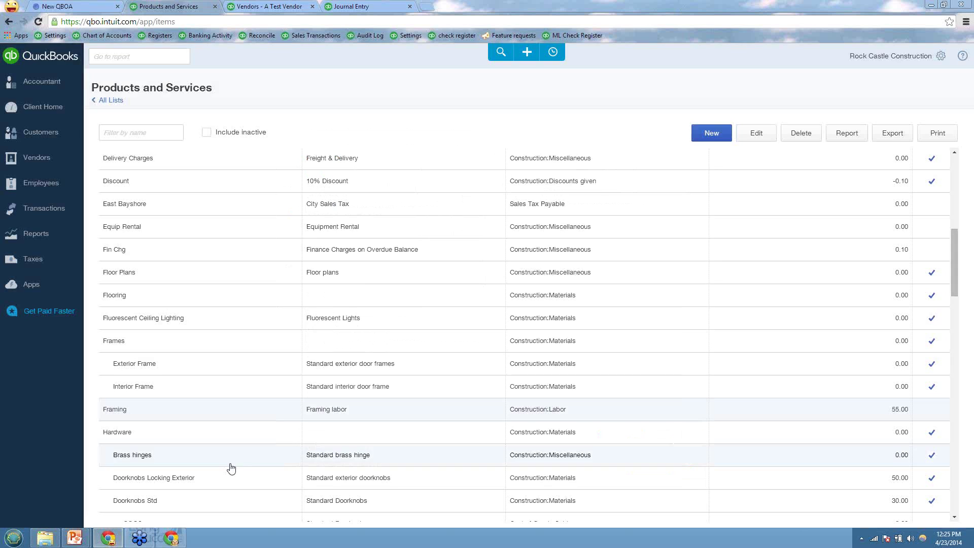
Set the Framing item's income account to Services, apply it to historical transactions as well, and save the item.
left_click(233, 413)
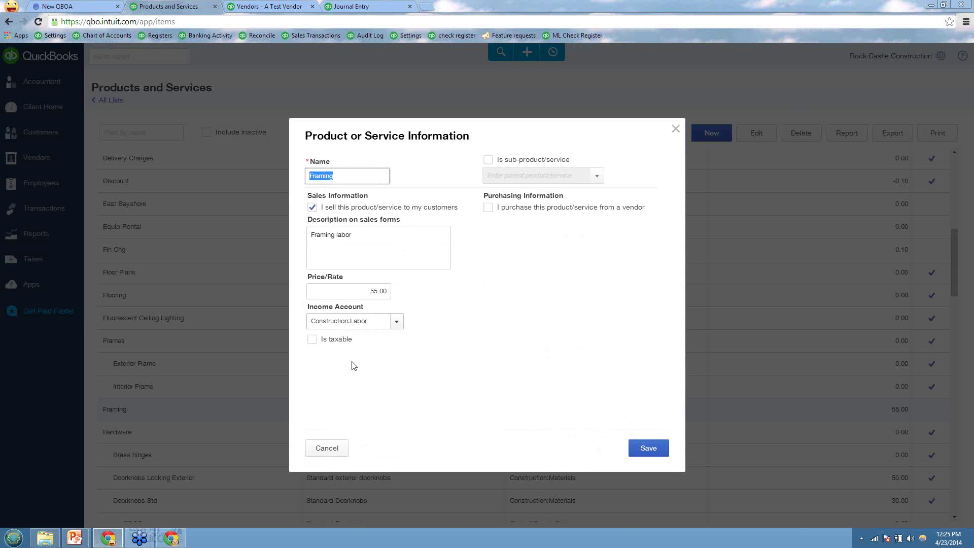
left_click(396, 322)
scroll(384, 355, "down", 10)
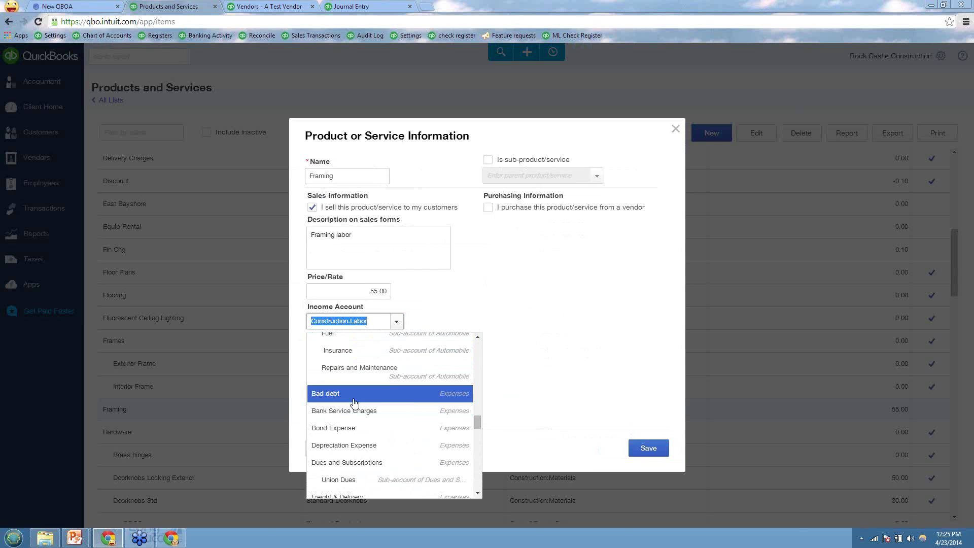
scroll(354, 403, "up", 3)
left_click(348, 364)
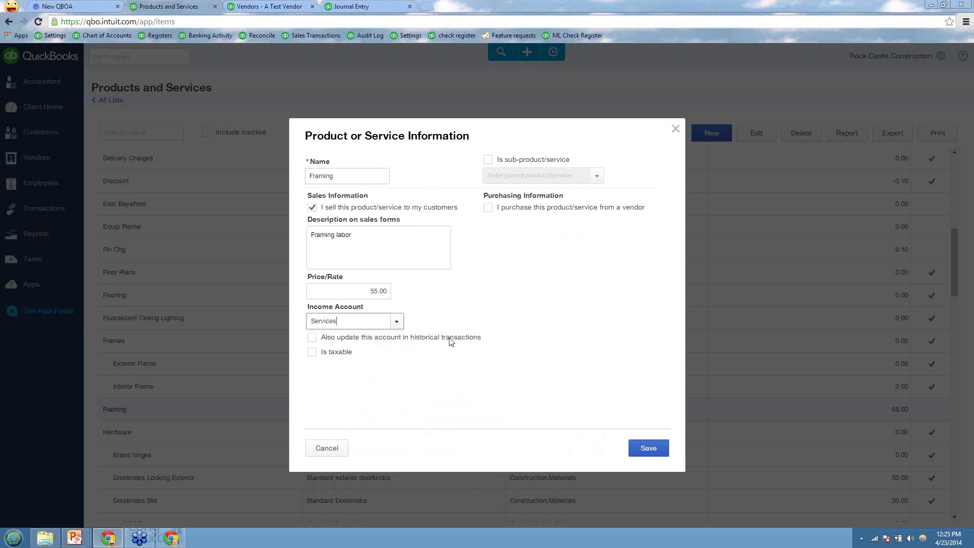
left_click(312, 338)
left_click(646, 448)
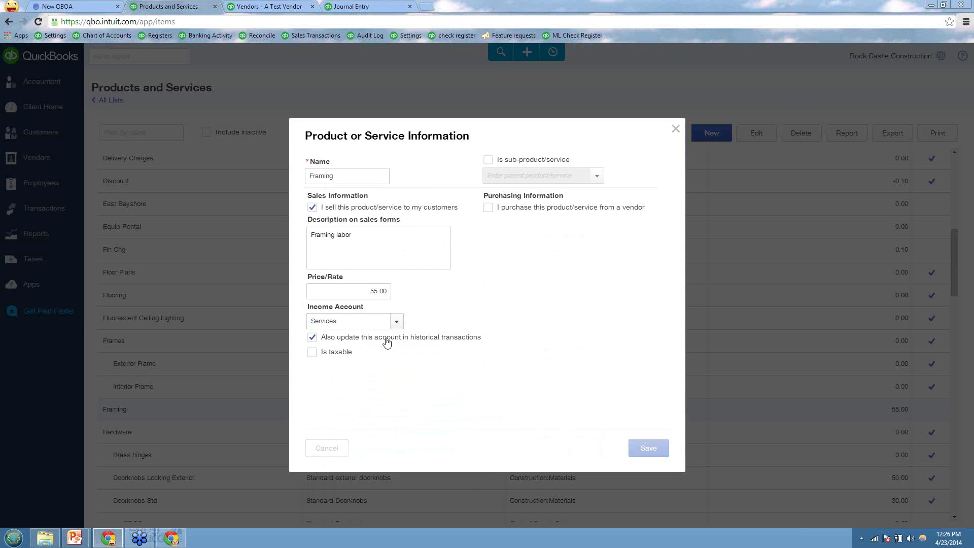
scroll(406, 345, "up", 2)
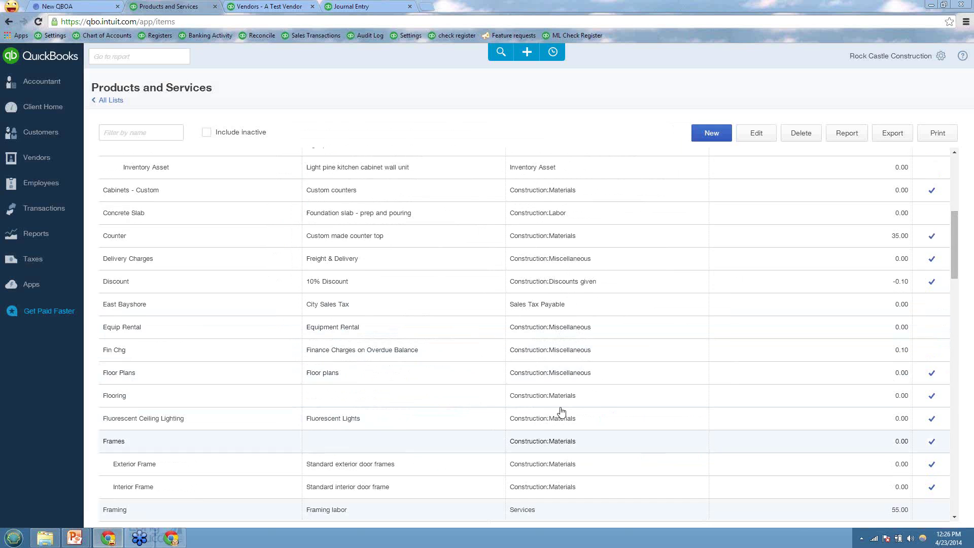
scroll(561, 411, "down", 3)
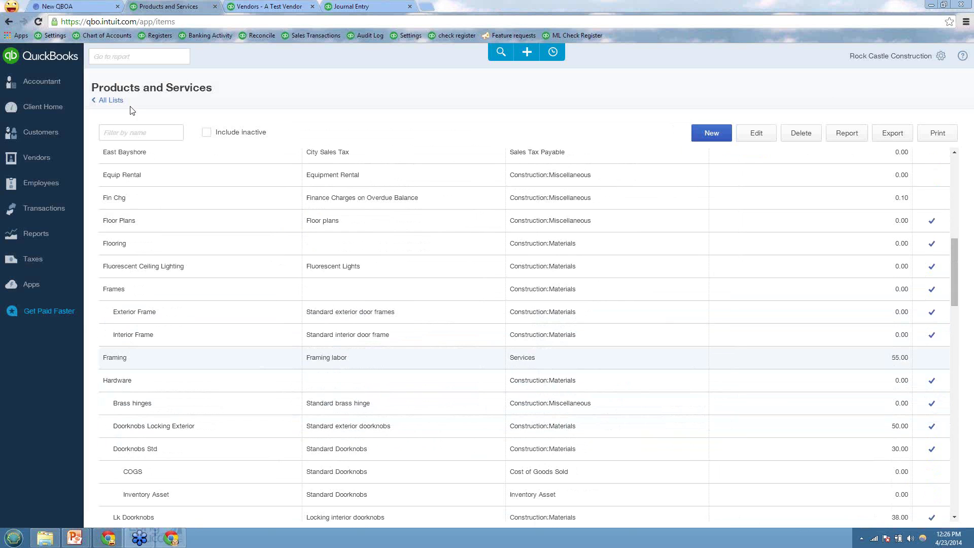
left_click(65, 9)
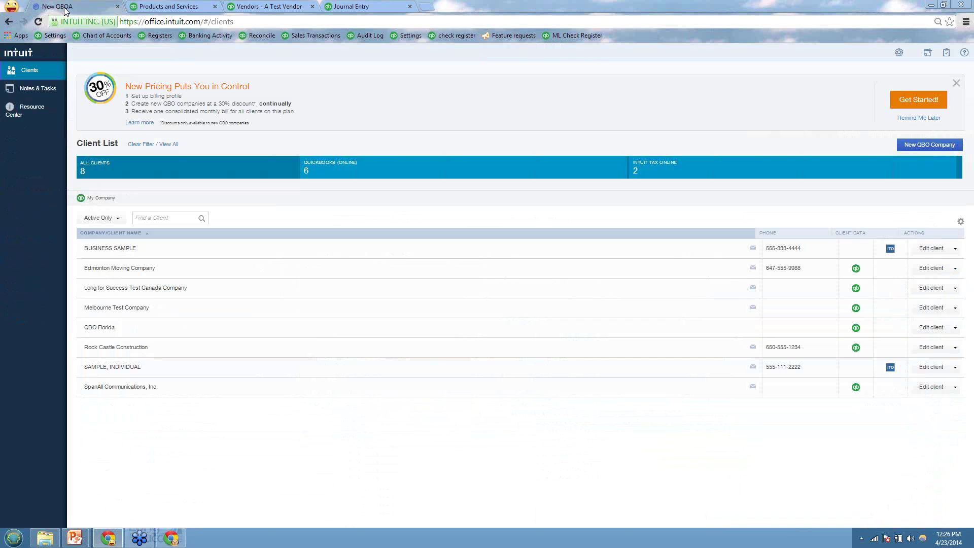
left_click(162, 7)
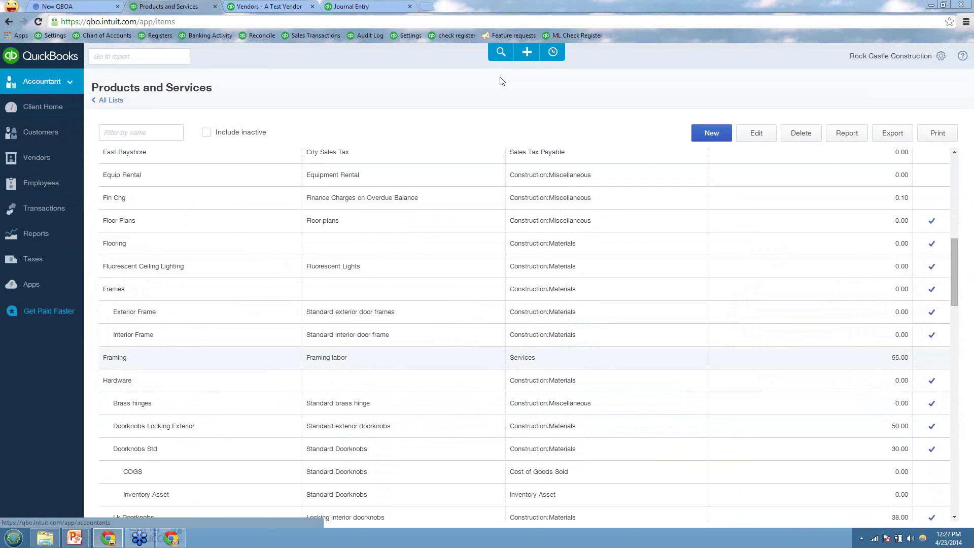
left_click(940, 55)
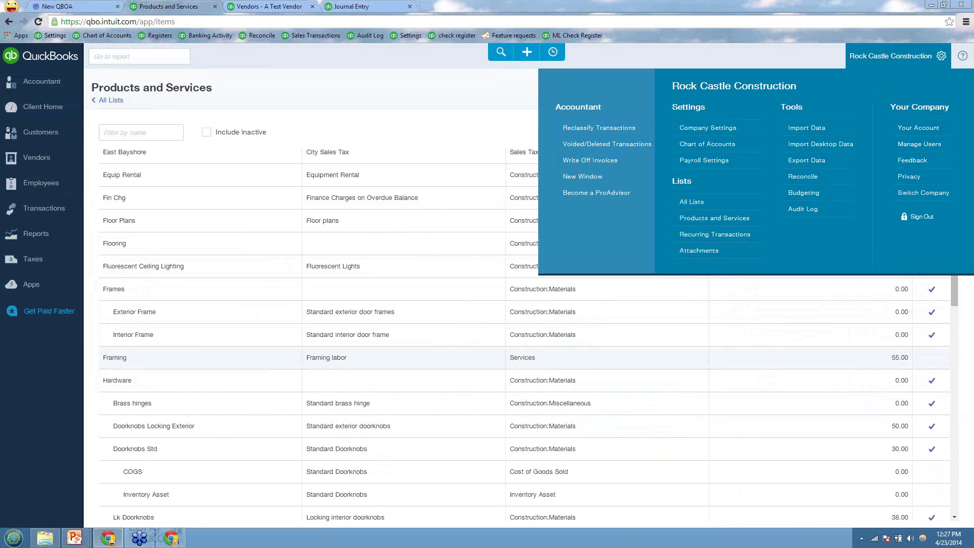
key("Escape")
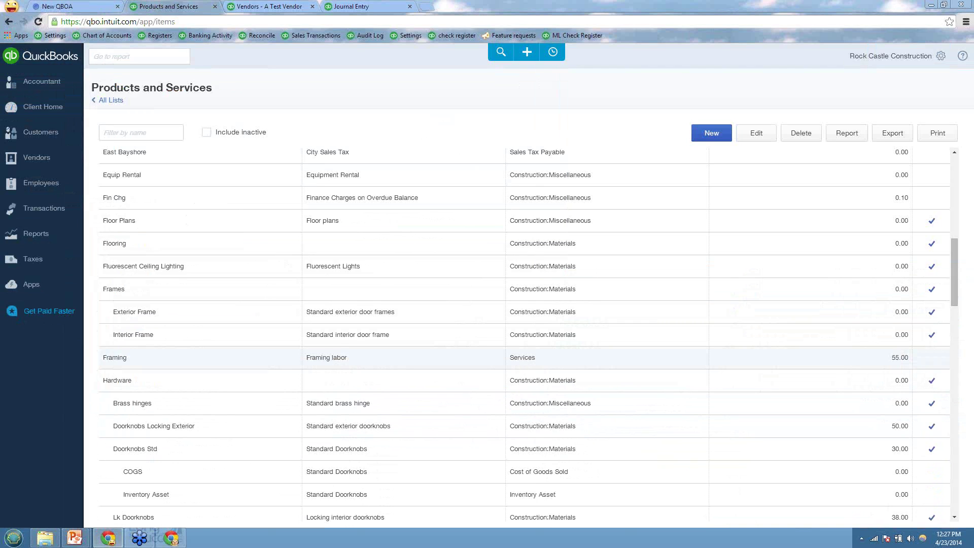
left_click(962, 56)
left_click(942, 60)
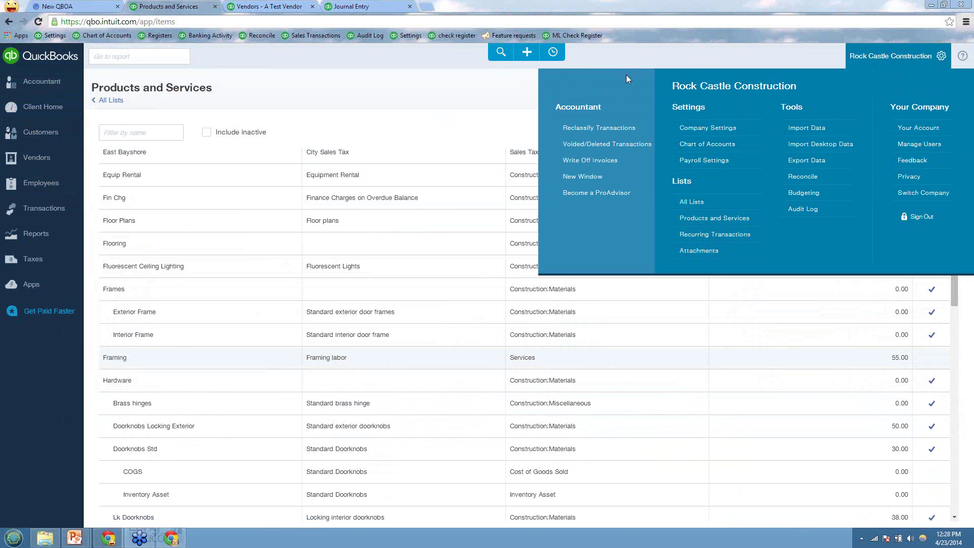
left_click(350, 90)
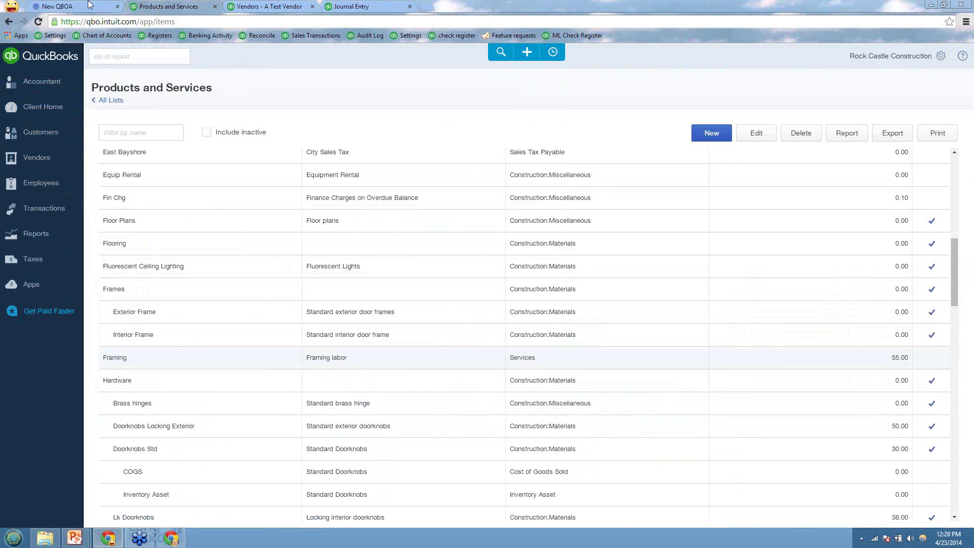
left_click(89, 5)
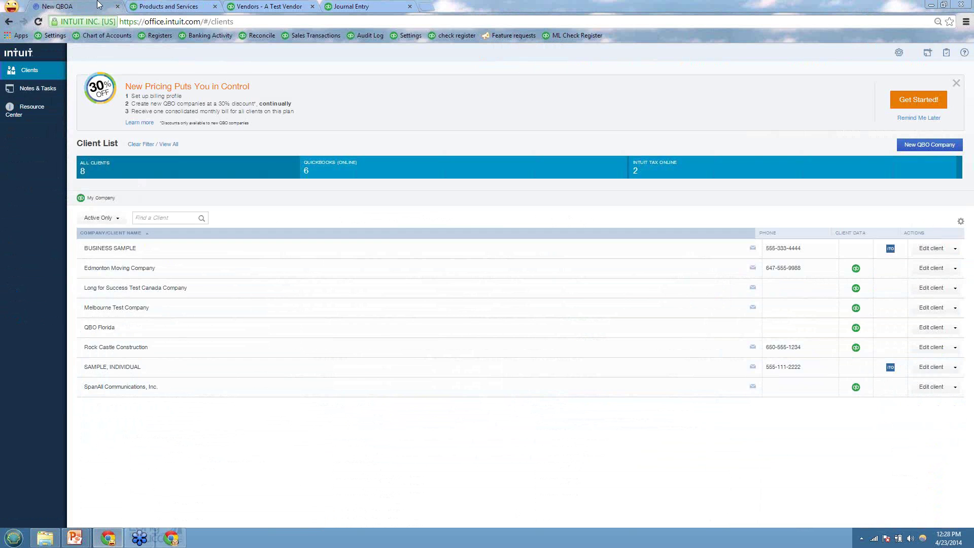
left_click(156, 7)
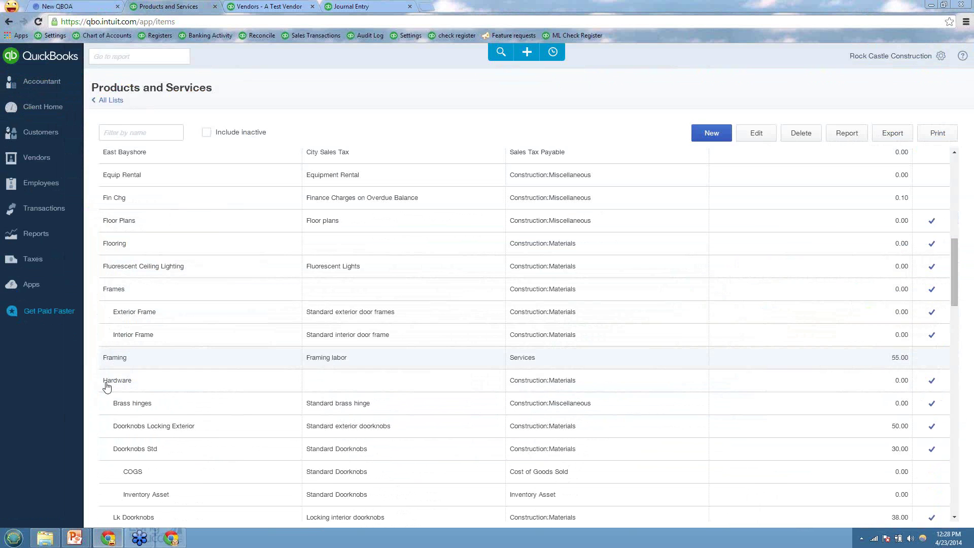
Switch to the PowerPoint slide show and advance from the Reclassify Transactions slide to the CPE Keyword slide.
mouse_move(74, 537)
left_click(171, 452)
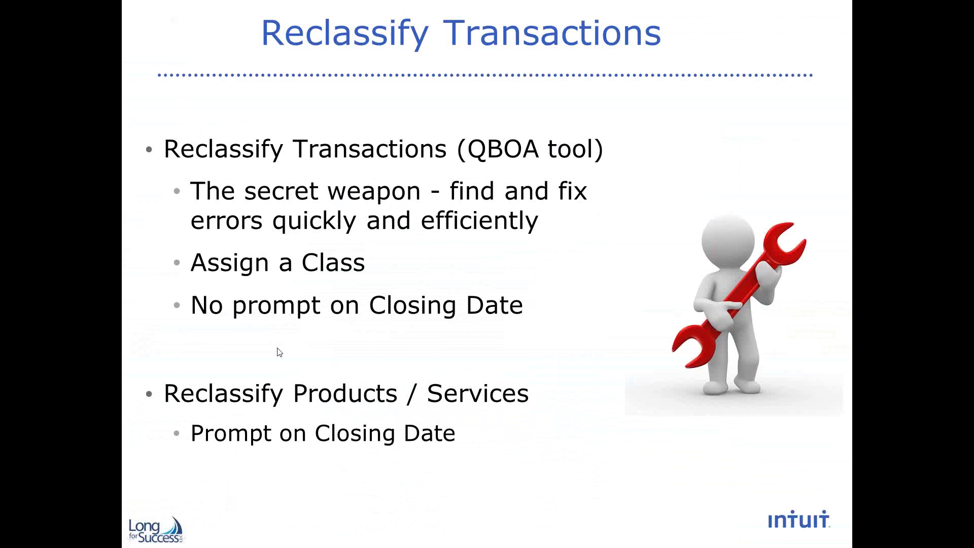
left_click(344, 331)
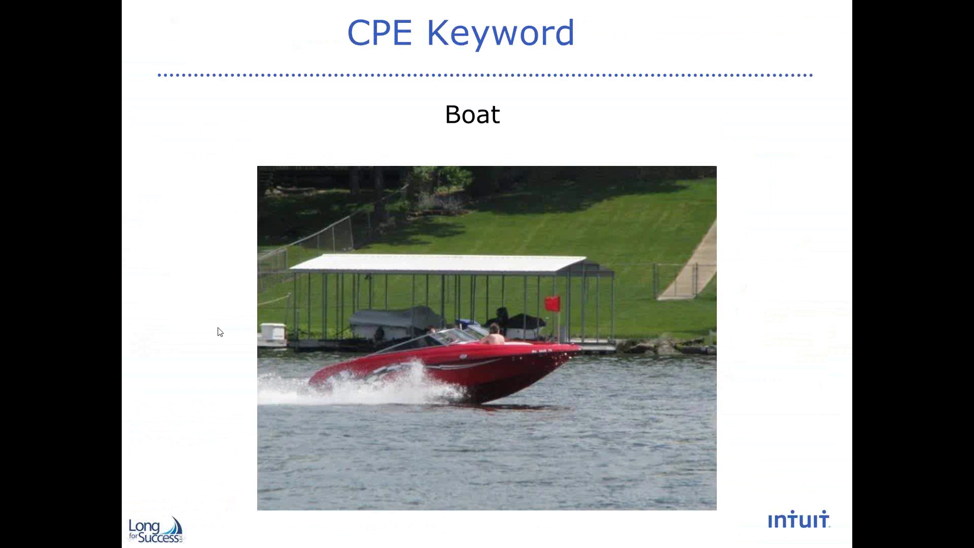
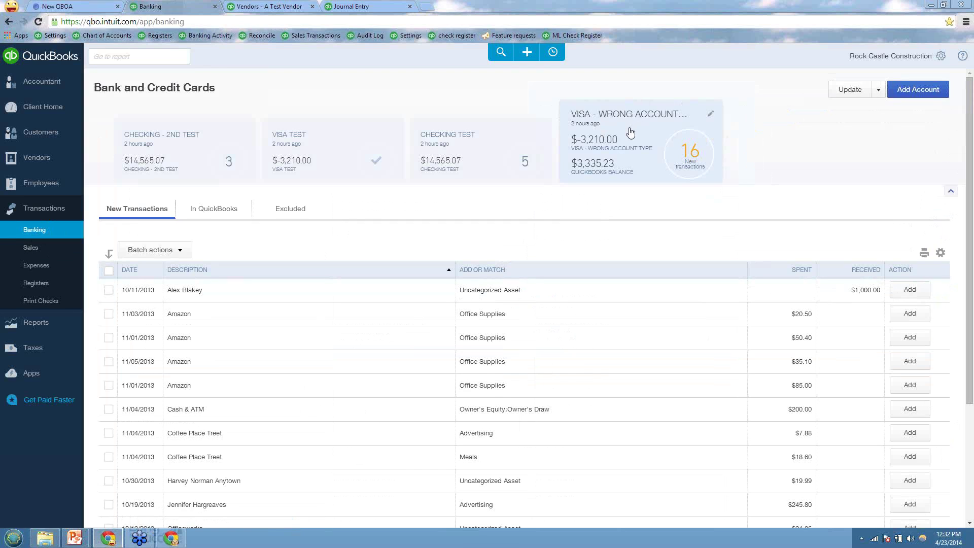
Open the Chart of Accounts in a new browser tab alongside the Banking page and switch to it.
right_click(112, 38)
left_click(139, 46)
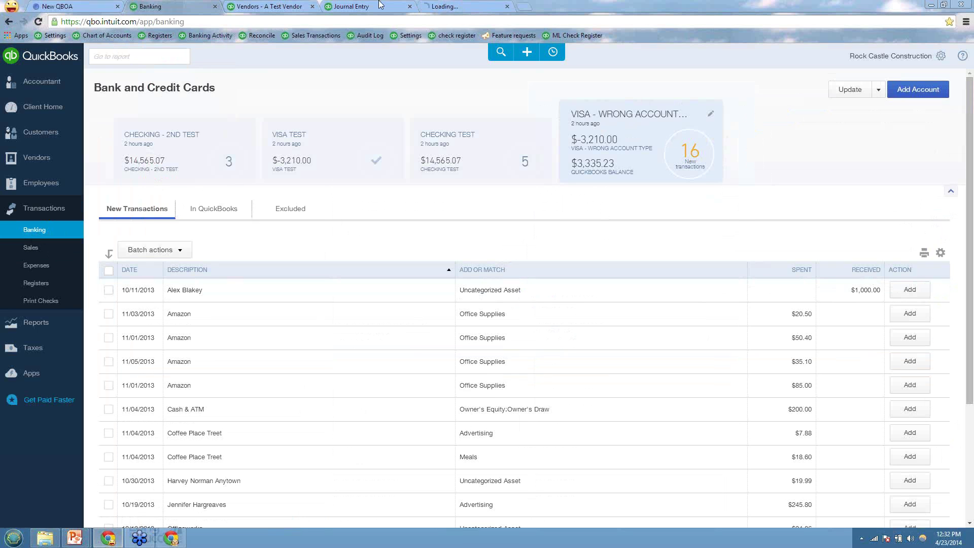
left_click(452, 6)
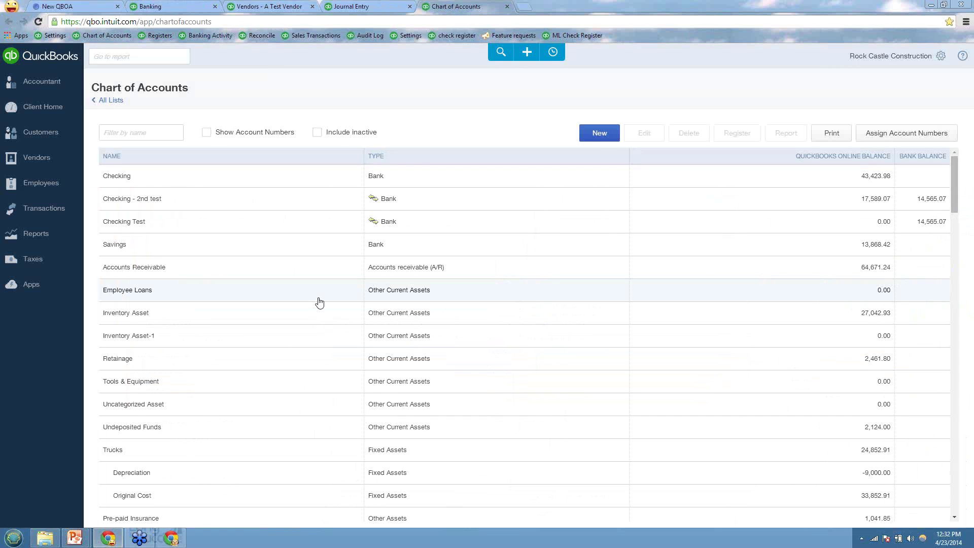
Compare the account types of the two Visa accounts and the checking accounts in the Chart of Accounts.
scroll(311, 308, "down", 3)
scroll(311, 308, "down", 5)
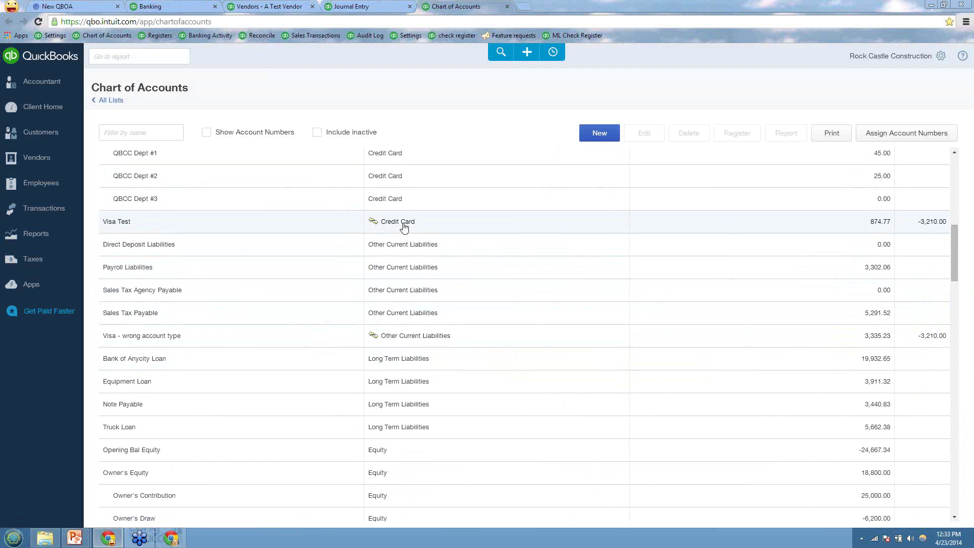
scroll(399, 264, "up", 10)
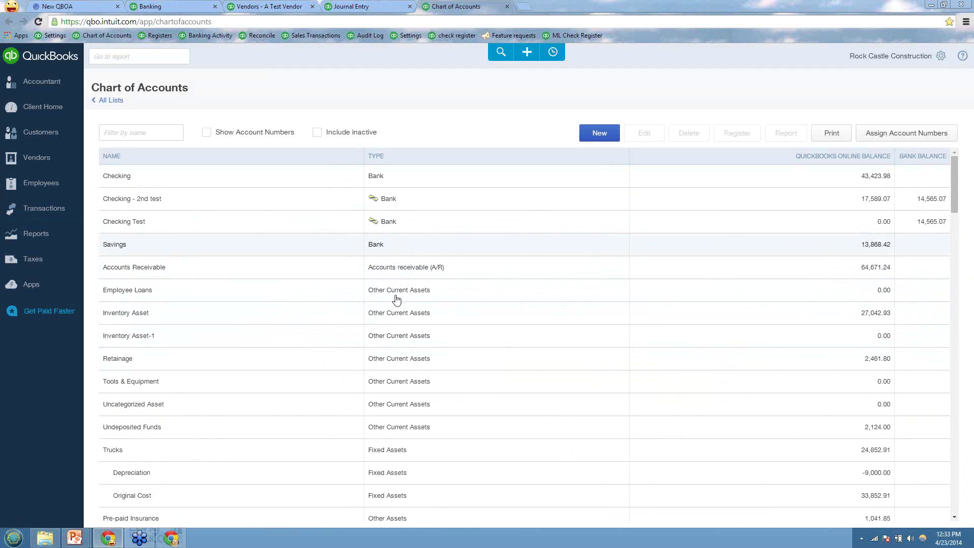
Switch to the Banking page and try to add the 11/03/2013 Amazon transaction for $20.50 under Office Supplies.
left_click(192, 7)
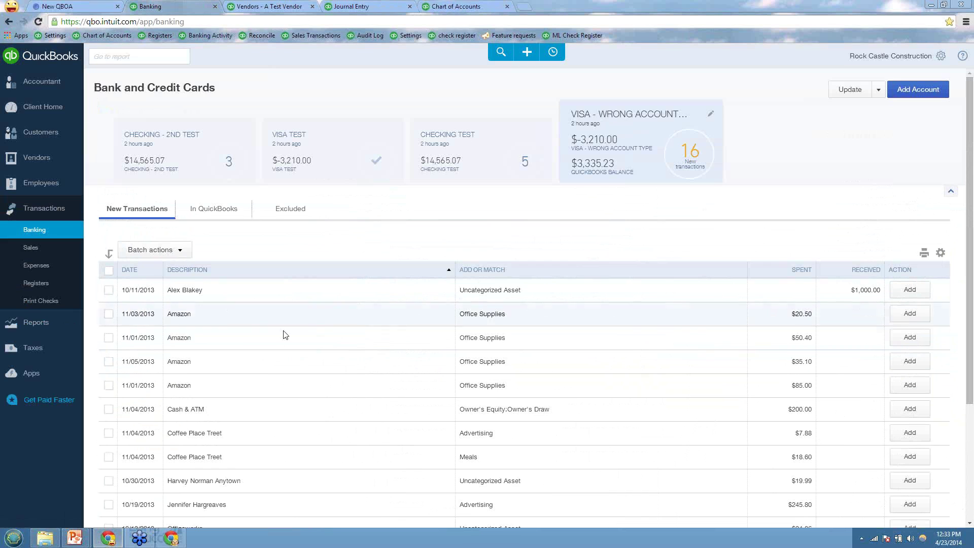
left_click(209, 315)
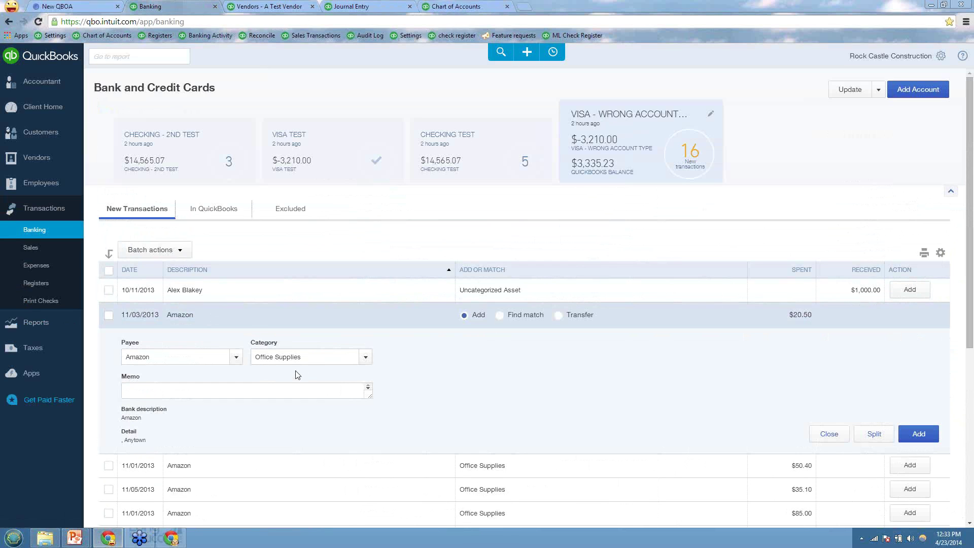
left_click(920, 435)
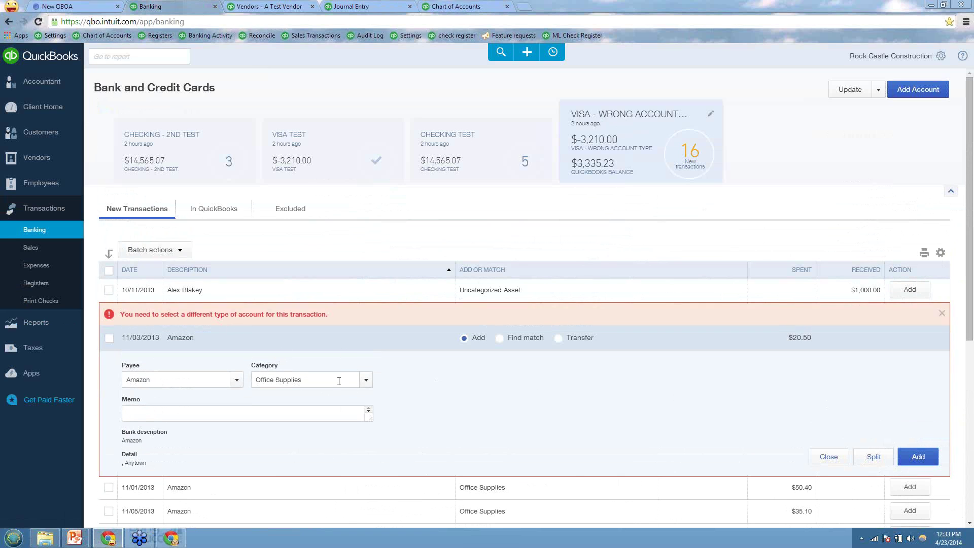
Try to add the Amazon transaction under the Advertising category and set its category back to Office Supplies.
left_click(365, 384)
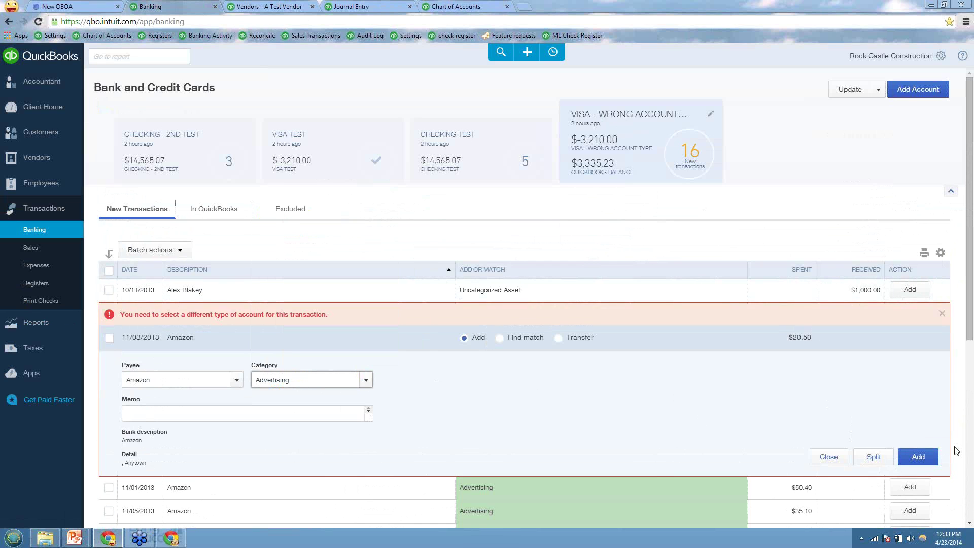
left_click(912, 456)
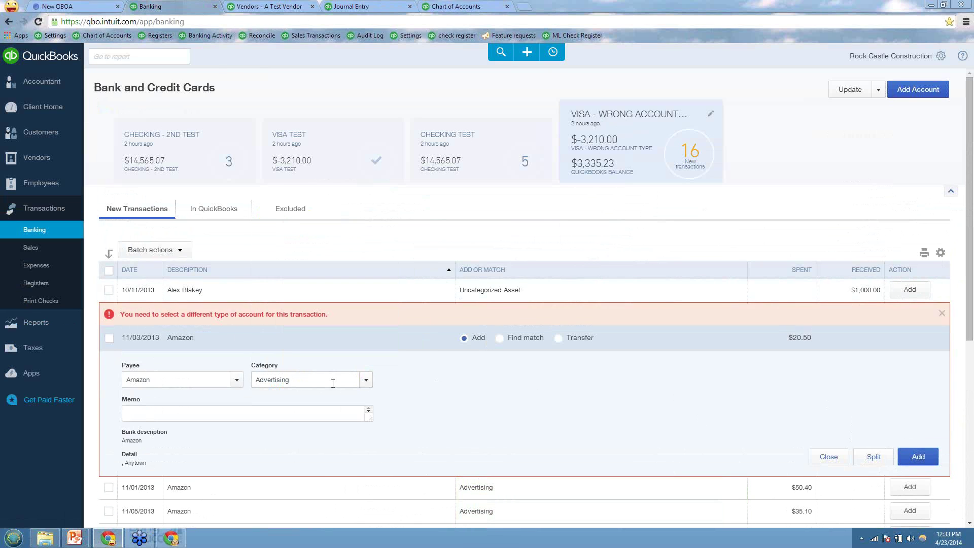
left_click(365, 379)
scroll(325, 305, "down", 8)
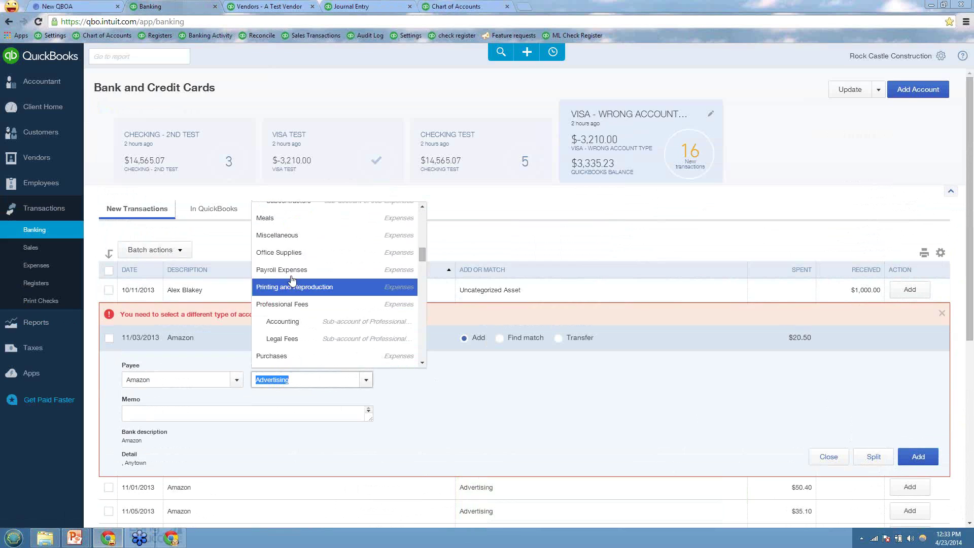
left_click(280, 252)
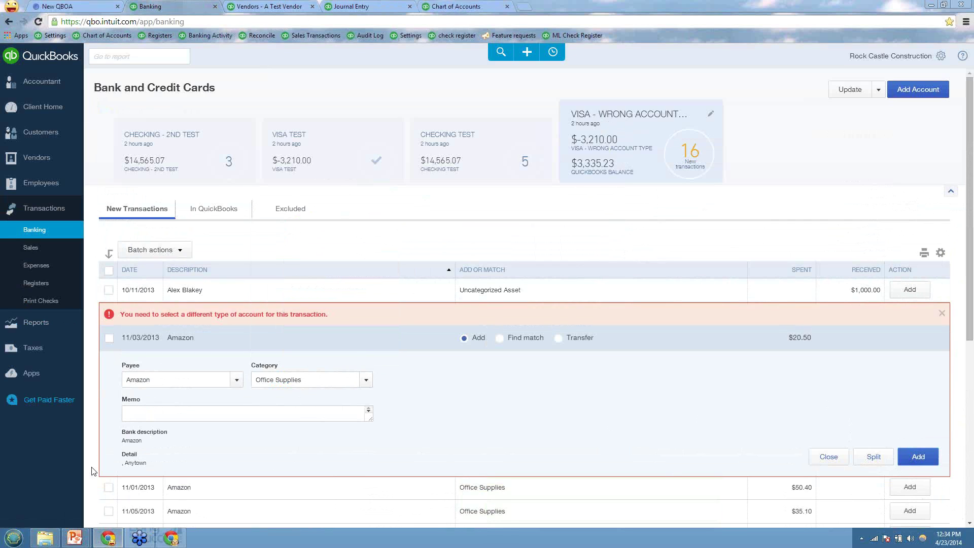
Switch to the PowerPoint presentation and show the Downloaded Transactions slide as a slide show.
left_click(75, 538)
left_click(156, 496)
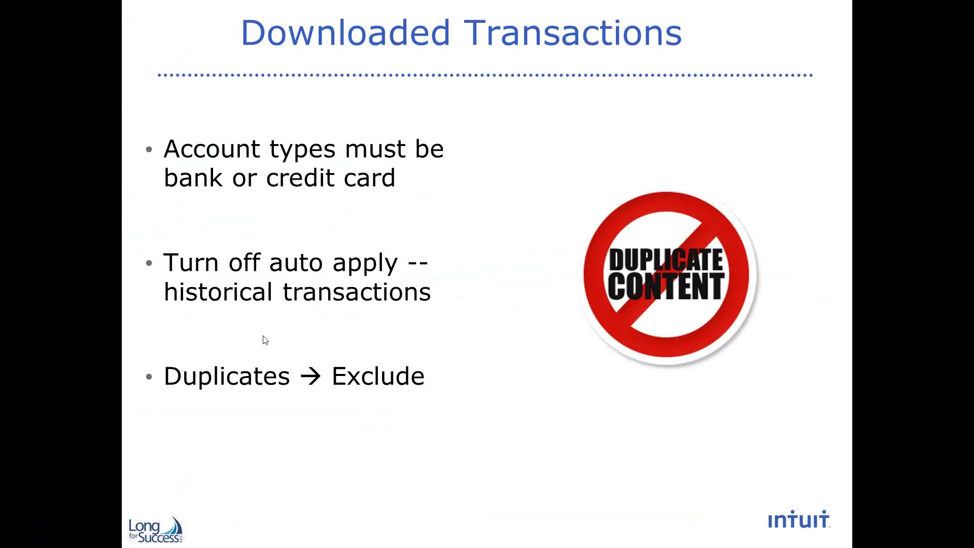
key("Escape")
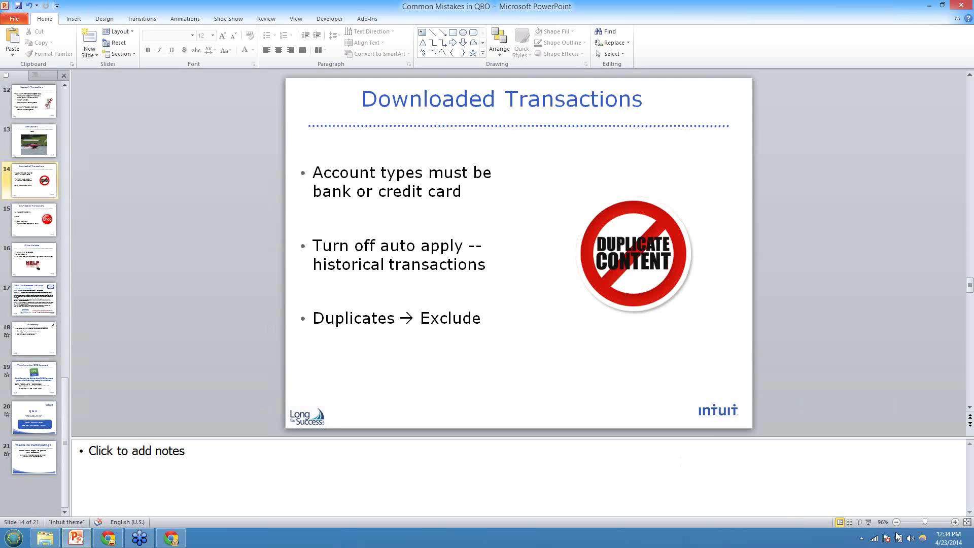
left_click(869, 522)
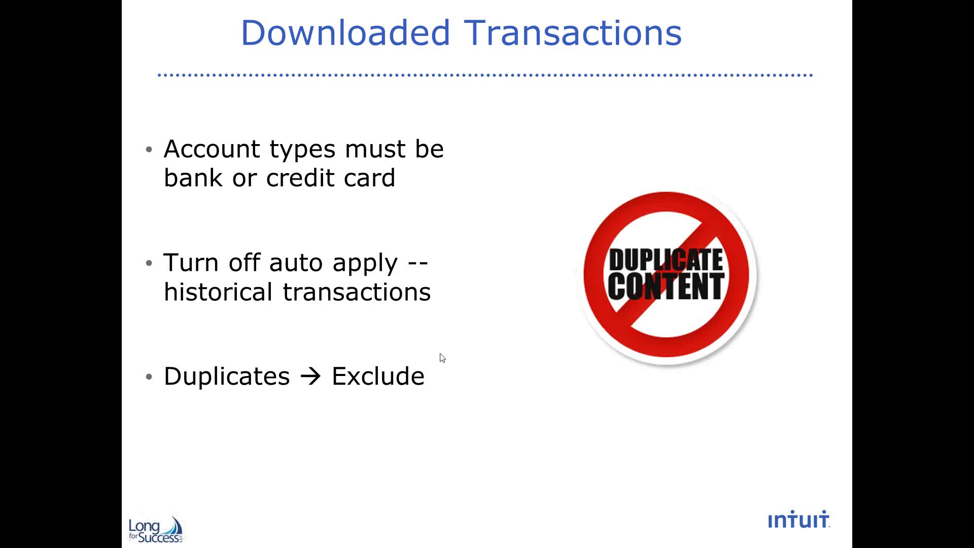
Return to the browser, select the Checking Test bank feed, and open the company Preferences in a new tab.
key("alt+Tab")
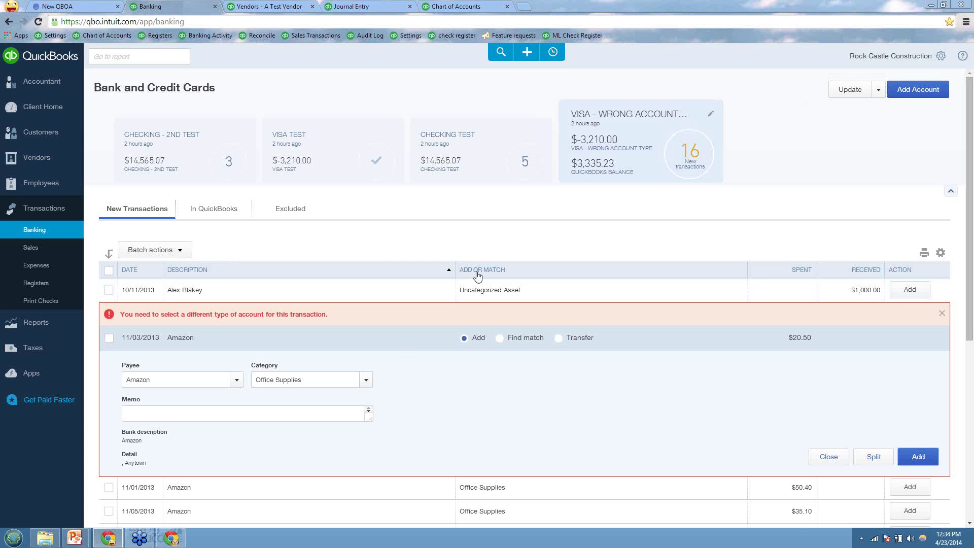
left_click(457, 155)
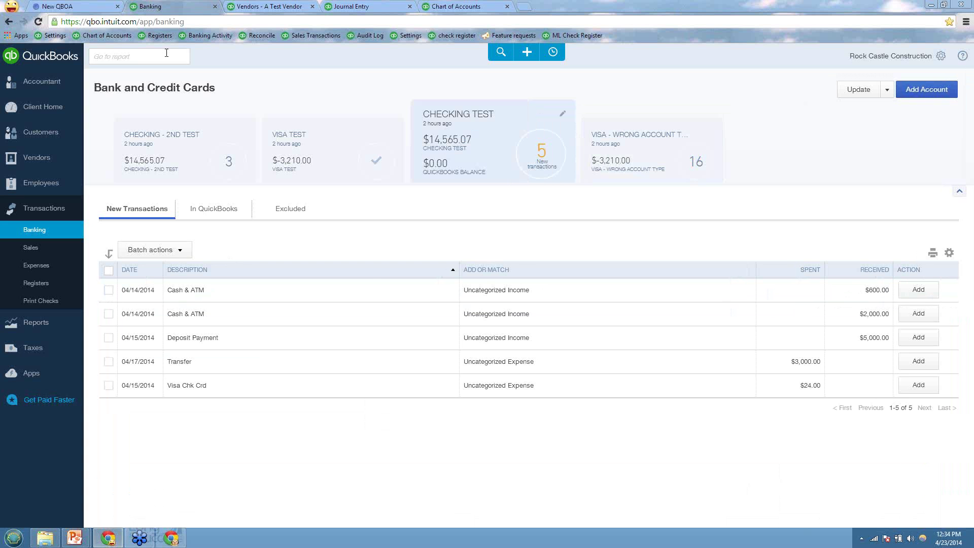
right_click(50, 35)
left_click(61, 41)
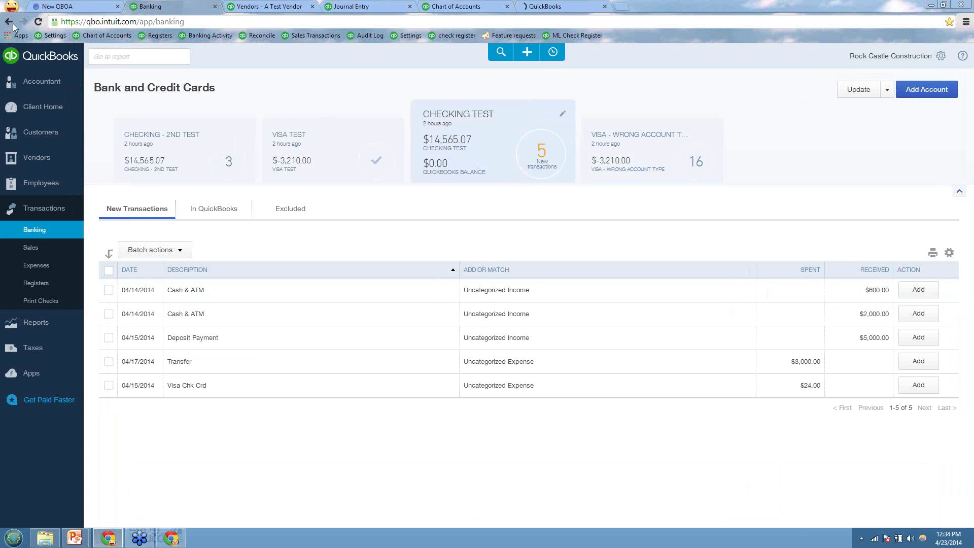
left_click(53, 36)
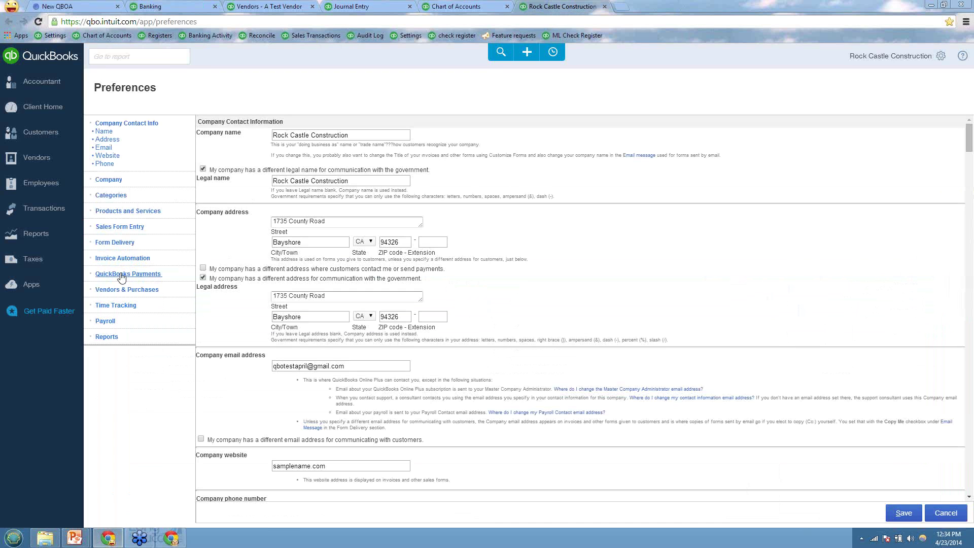
Find the Automatically apply credits setting in the Sales Form Entry preferences and leave Preferences without saving.
left_click(119, 225)
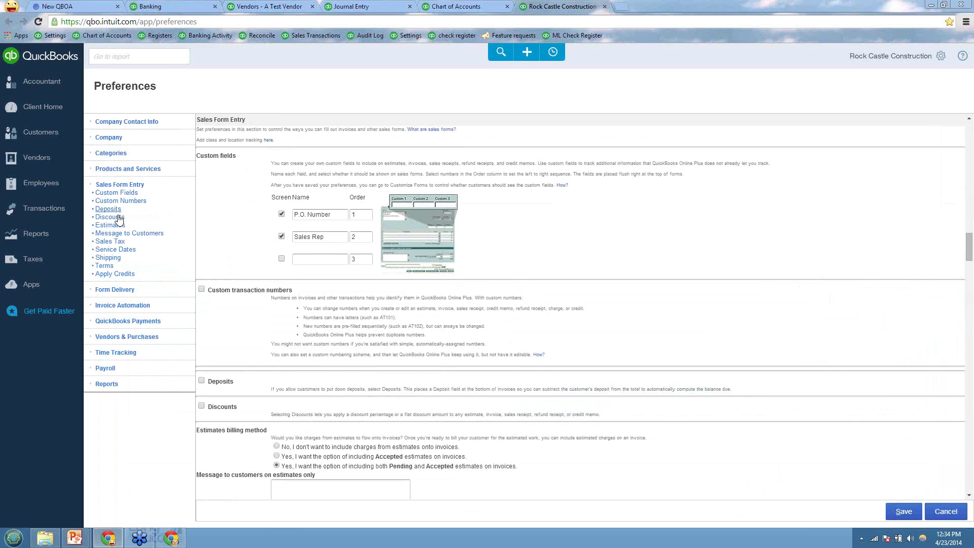
left_click(120, 166)
scroll(216, 361, "down", 1)
scroll(216, 361, "down", 15)
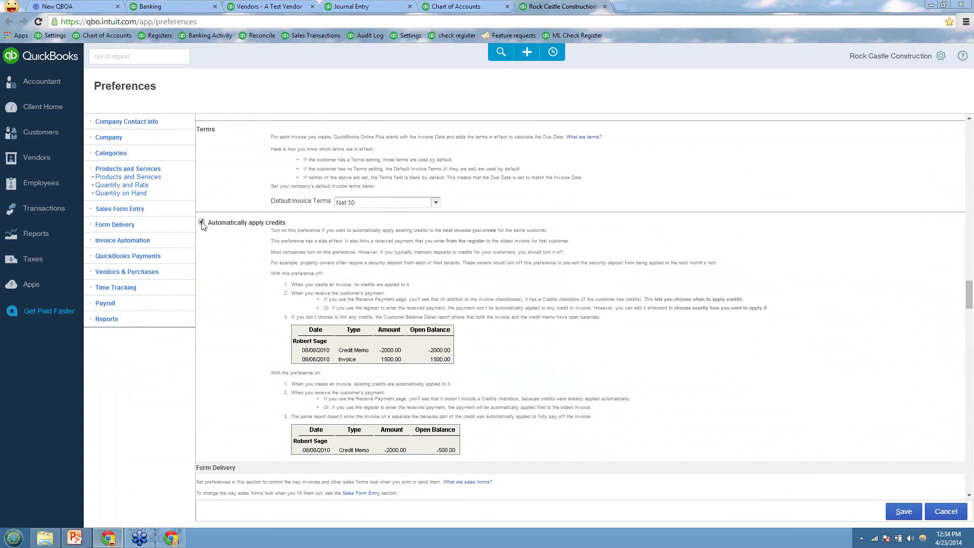
scroll(218, 277, "up", 2)
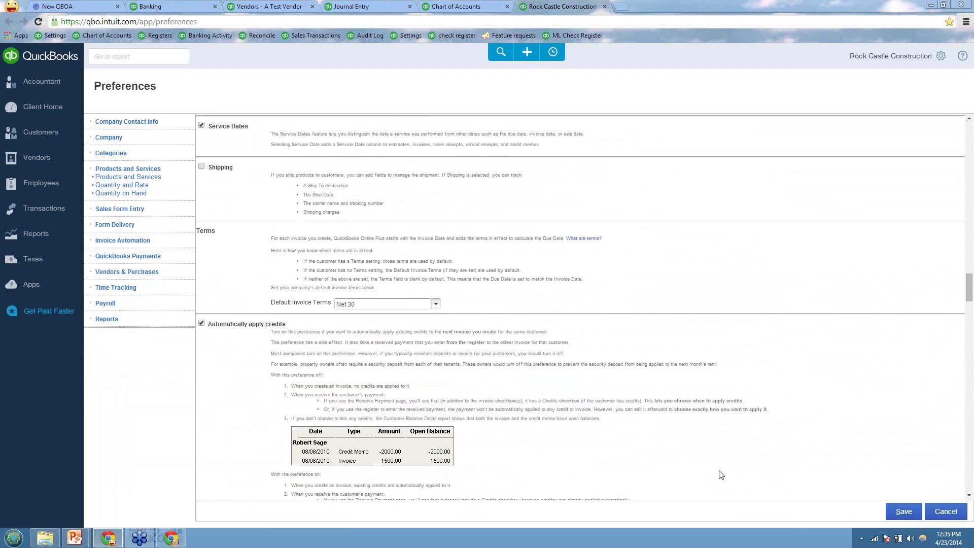
left_click(945, 513)
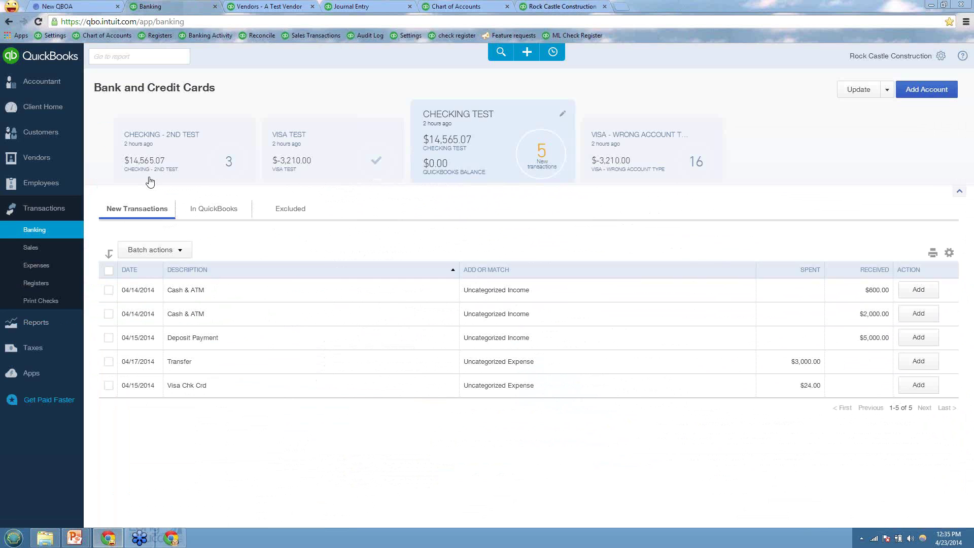
Review the new transactions of Checking - 2nd Test and Visa Test, plus Visa Test's In QuickBooks and Excluded lists.
left_click(187, 152)
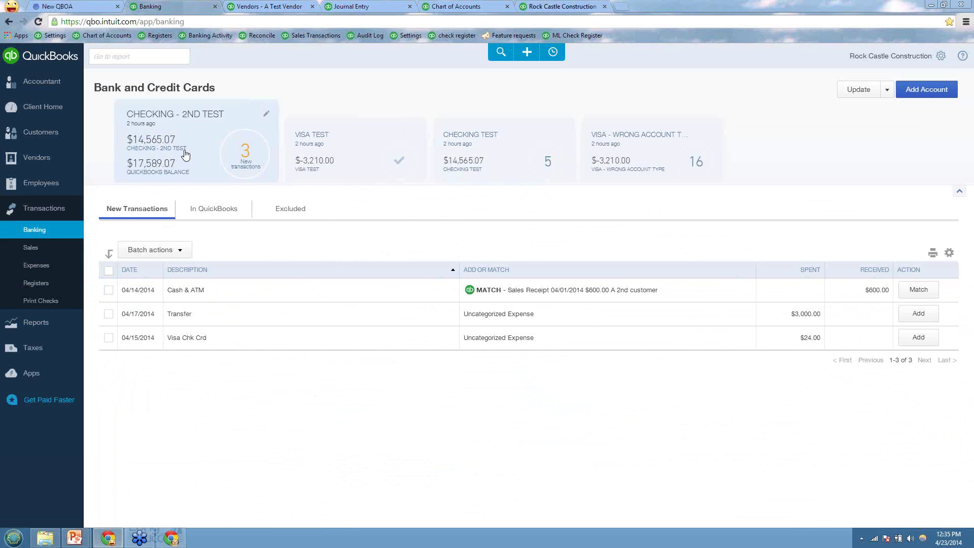
left_click(354, 153)
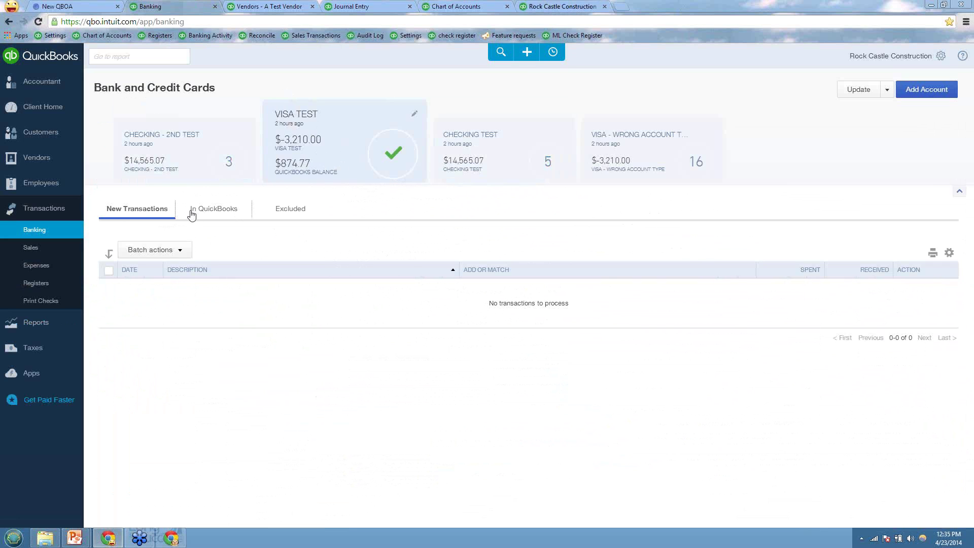
left_click(231, 212)
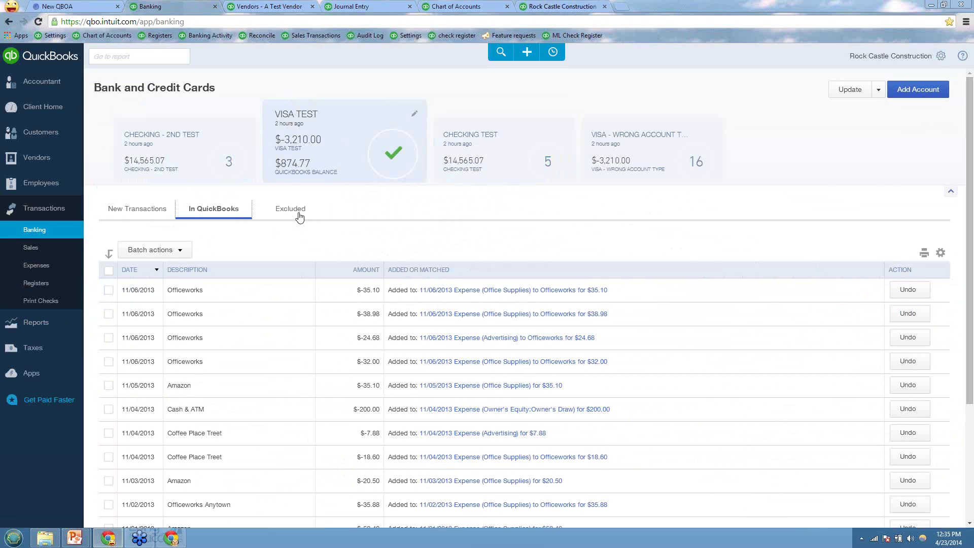
left_click(299, 215)
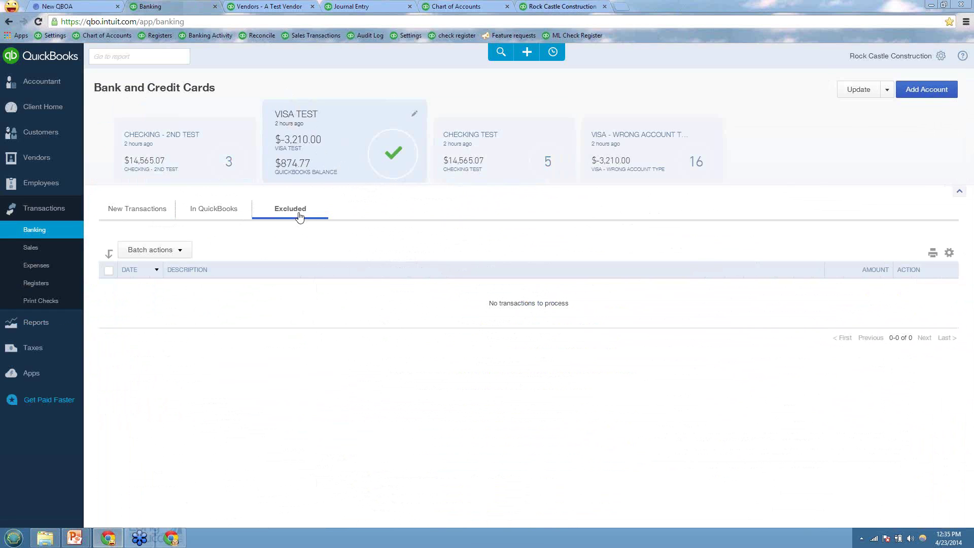
left_click(199, 211)
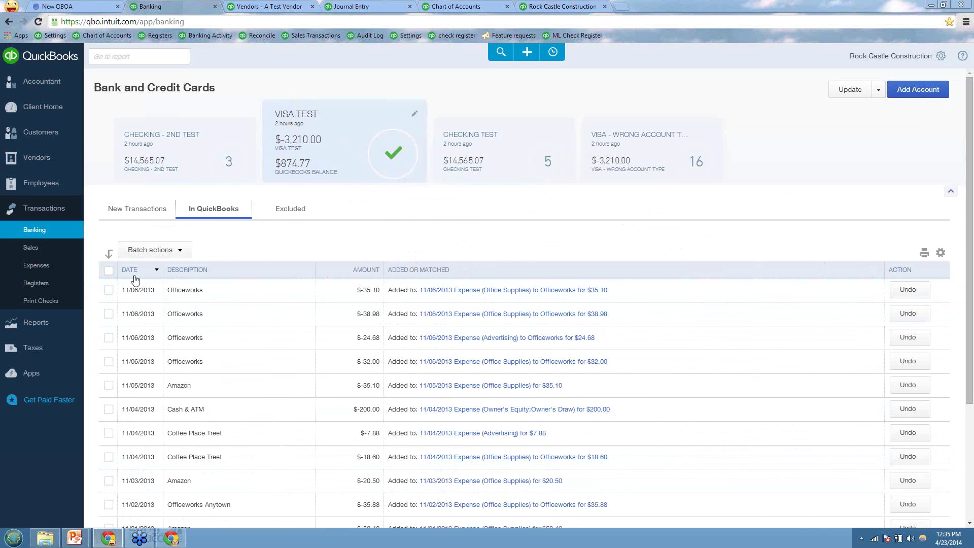
Sort Visa Test's In QuickBooks transactions by date, oldest first, and select those from 10/11/2013 through 10/30/2013.
left_click(109, 271)
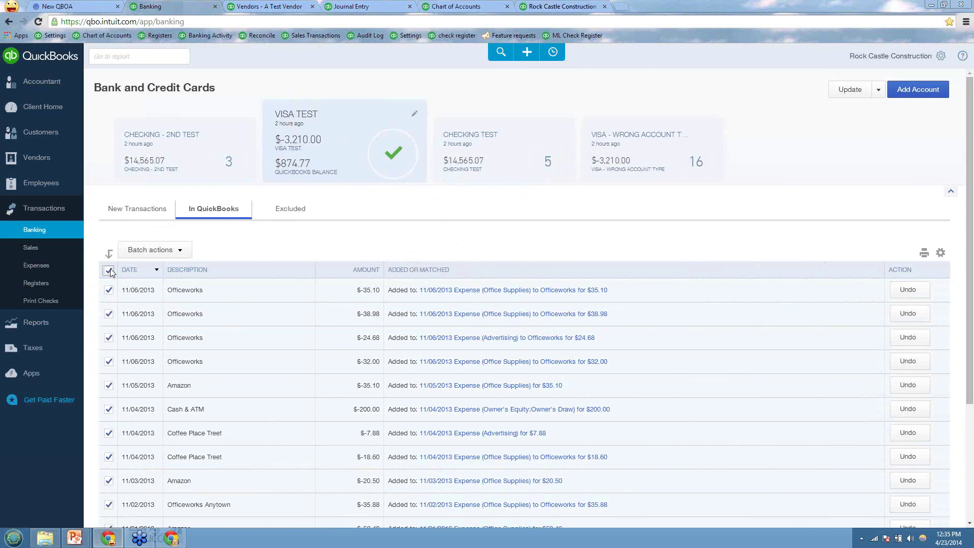
left_click(129, 270)
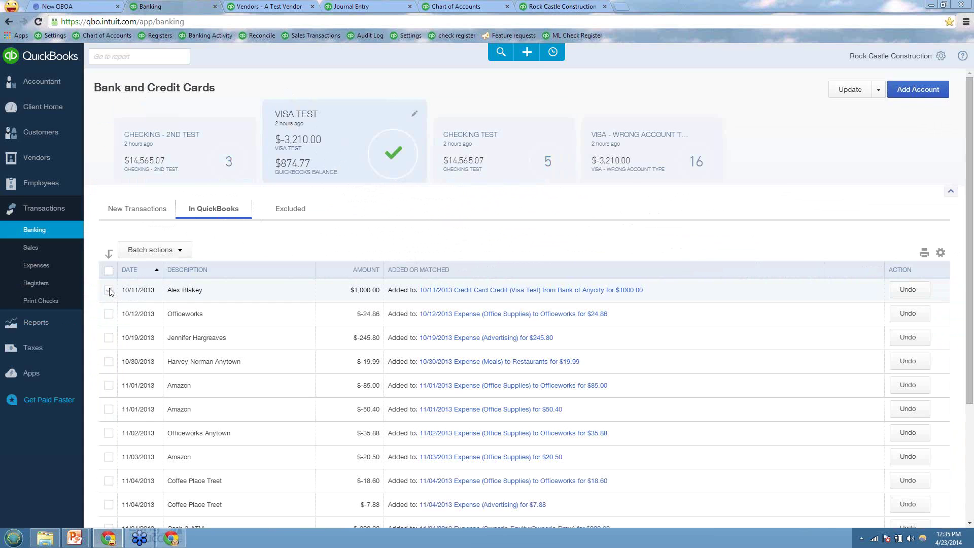
left_click(108, 290)
scroll(122, 421, "down", 3)
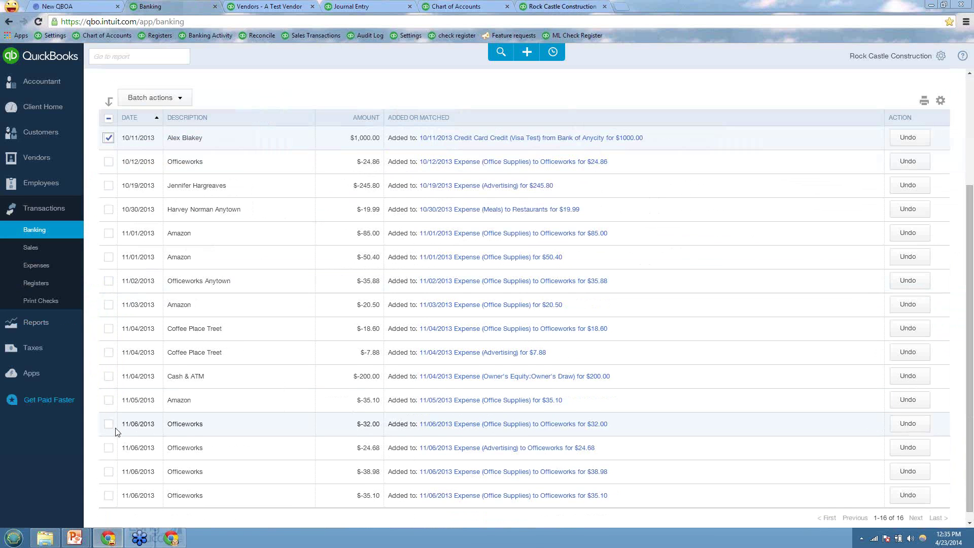
left_click(108, 202, "shift")
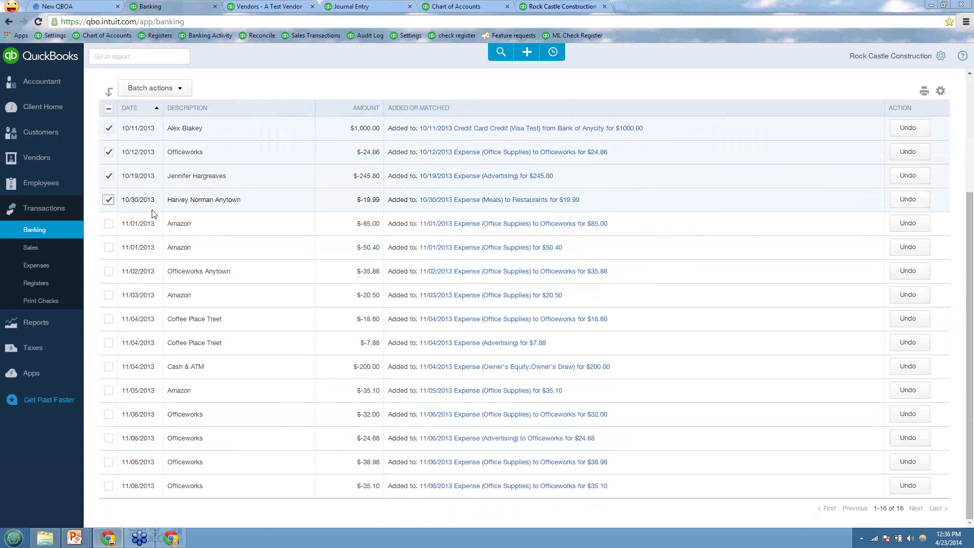
Clear the selection and select the October 2013 transactions again as one continuous range.
left_click(110, 110)
left_click(109, 110)
left_click(109, 128)
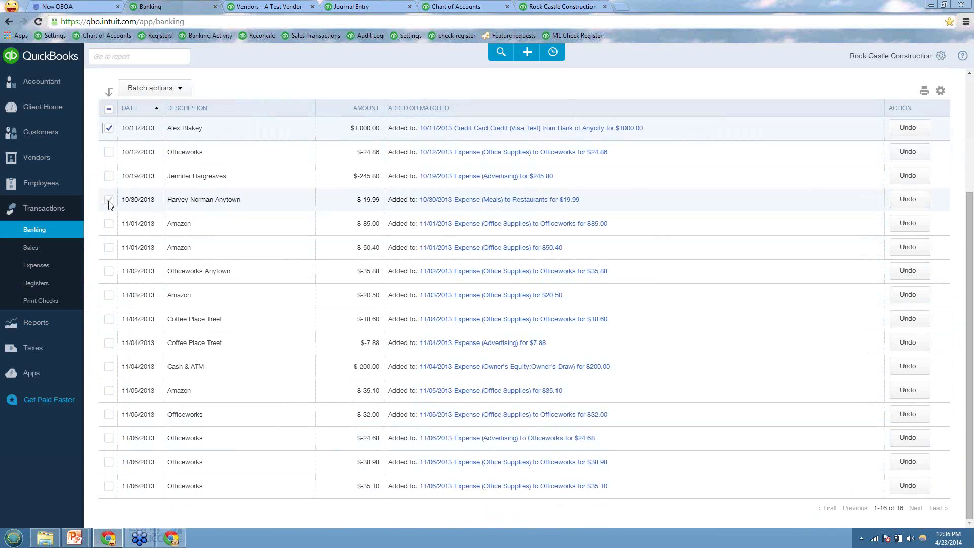
left_click(108, 201, "shift")
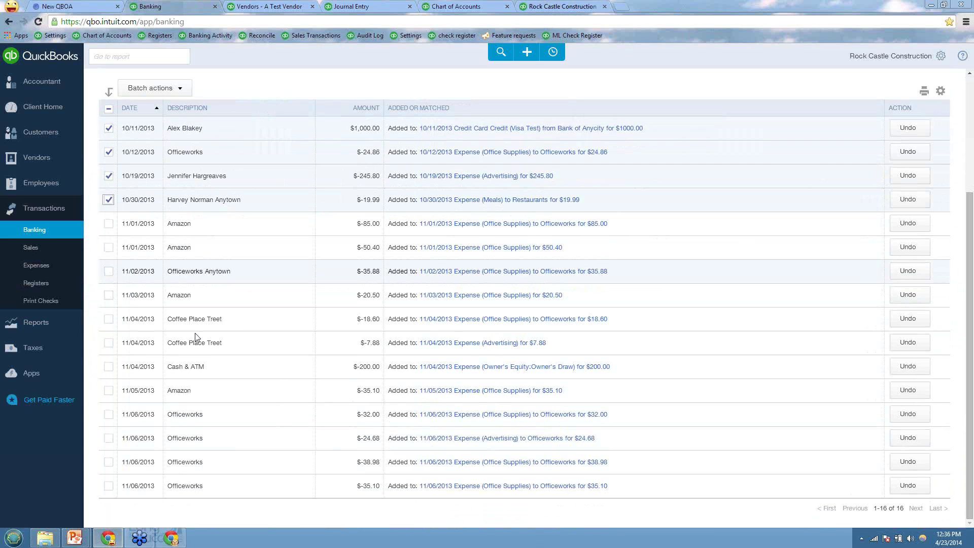
Select all transactions, clear them, and reselect the range dated 10/11/2013 through 10/30/2013.
left_click(108, 109)
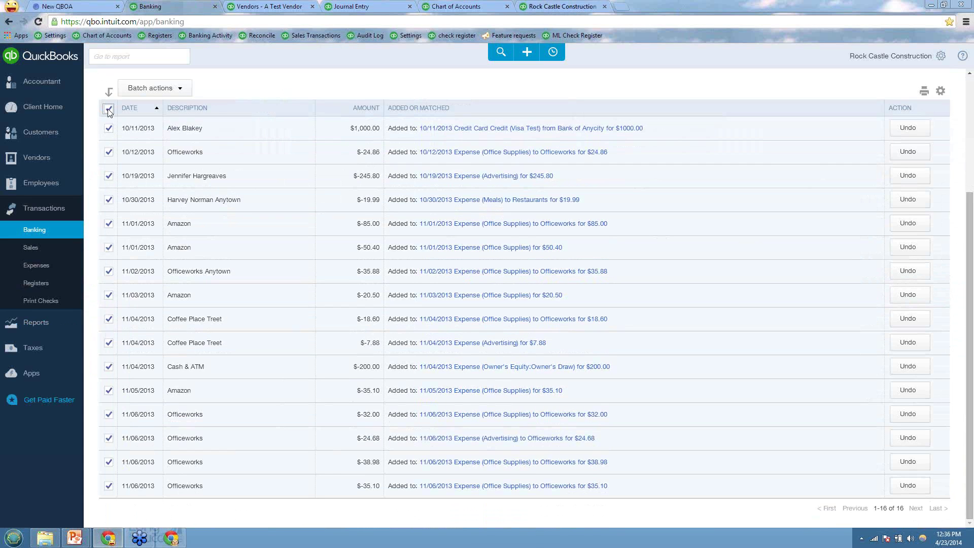
left_click(108, 109)
left_click(109, 128)
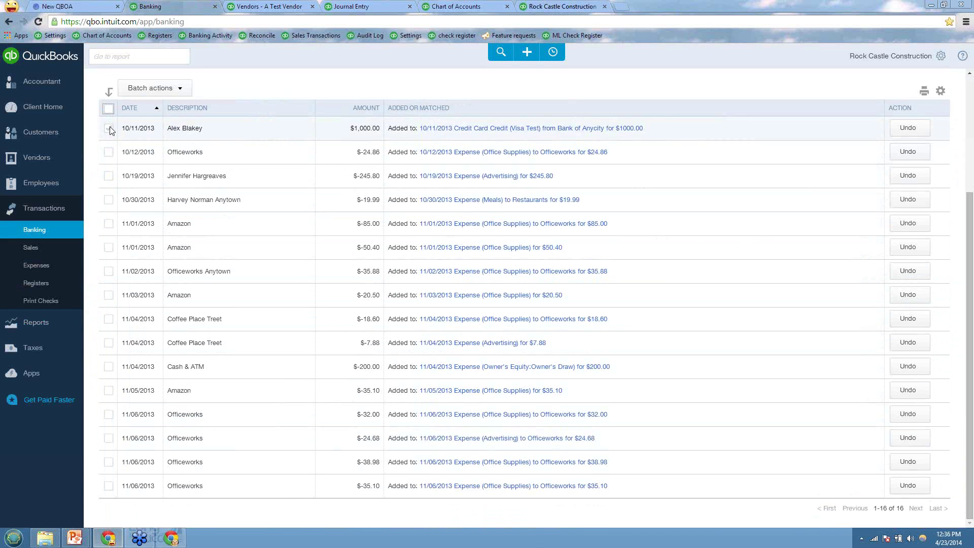
left_click(109, 200, "shift")
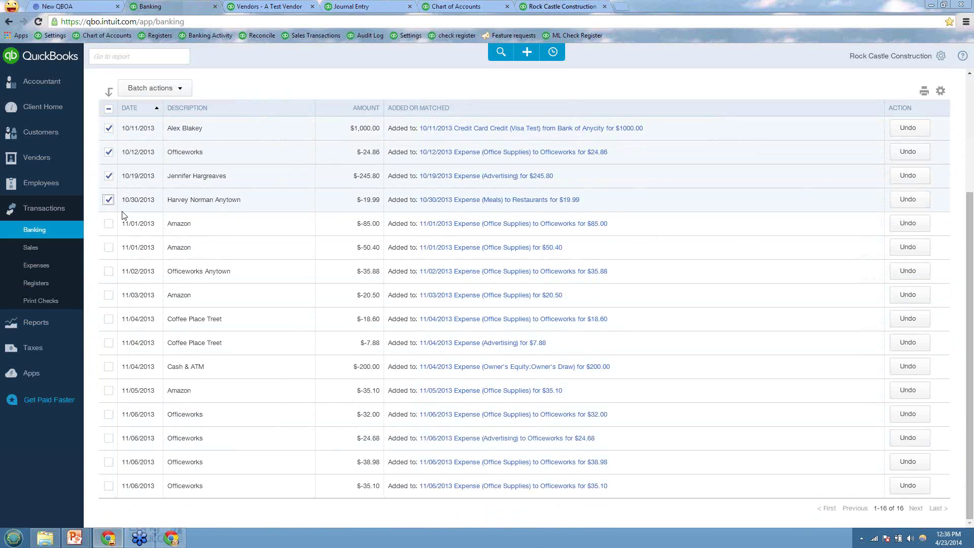
scroll(153, 218, "up", 2)
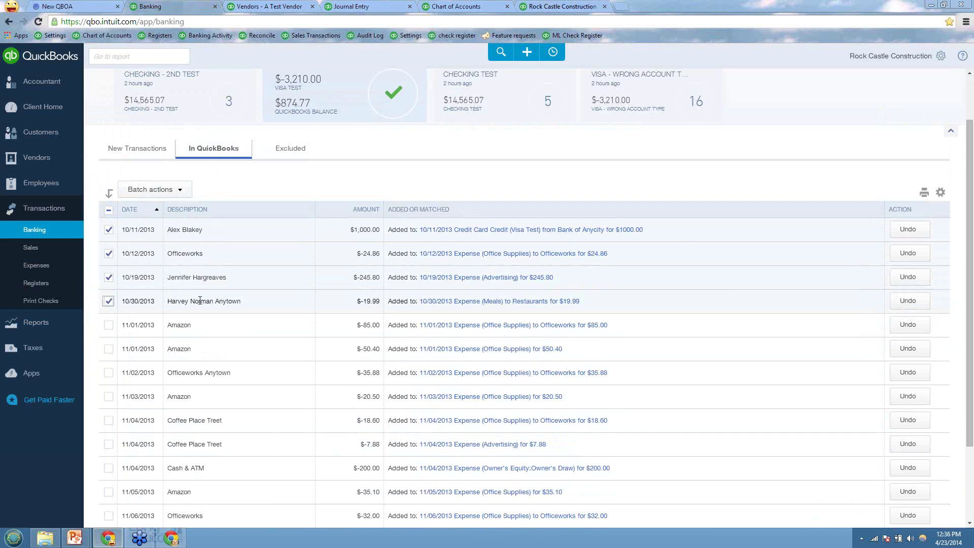
Undo the selected Visa Test transactions dated 10/11/2013 through 10/30/2013 as one batch.
left_click(147, 192)
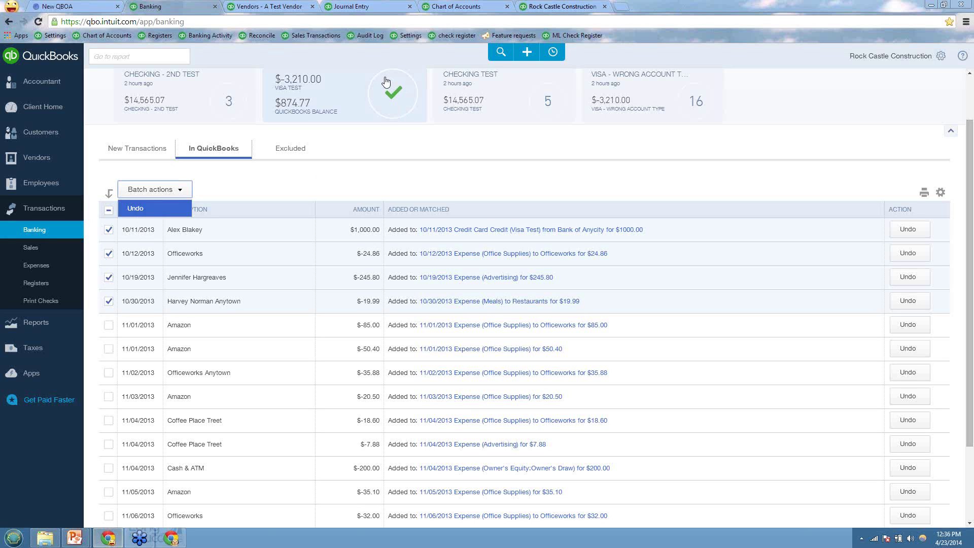
scroll(385, 127, "up", 1)
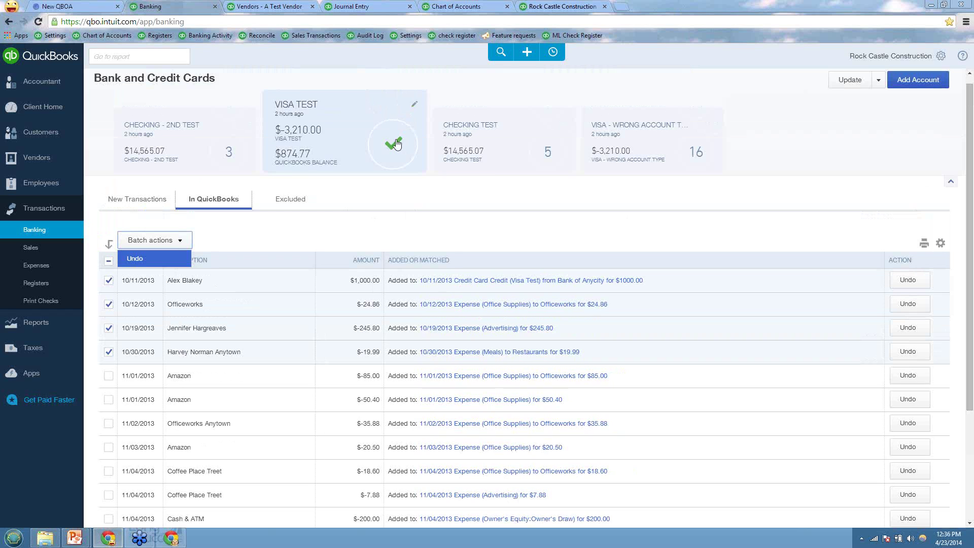
left_click(136, 260)
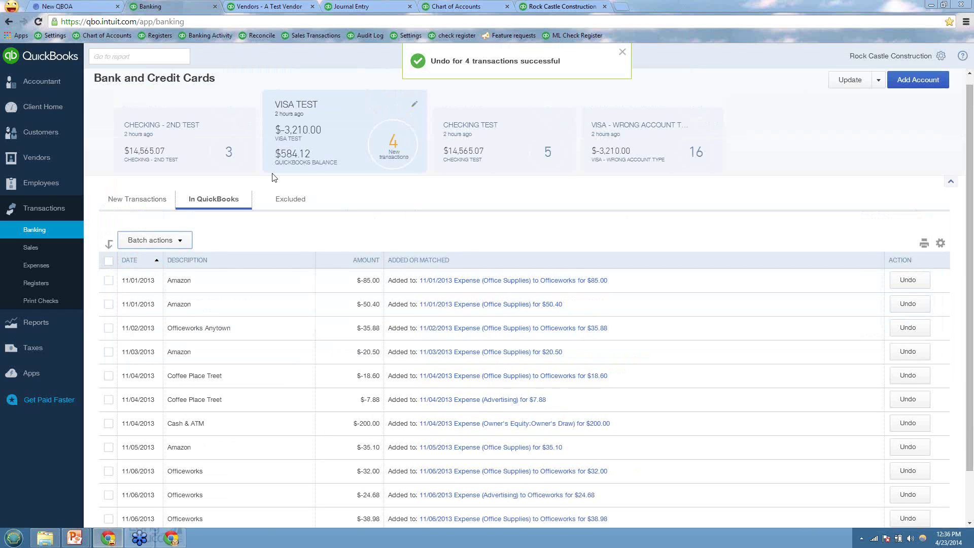
Select all October 2013 entries in Visa Test's new transactions and exclude them as a batch.
left_click(130, 200)
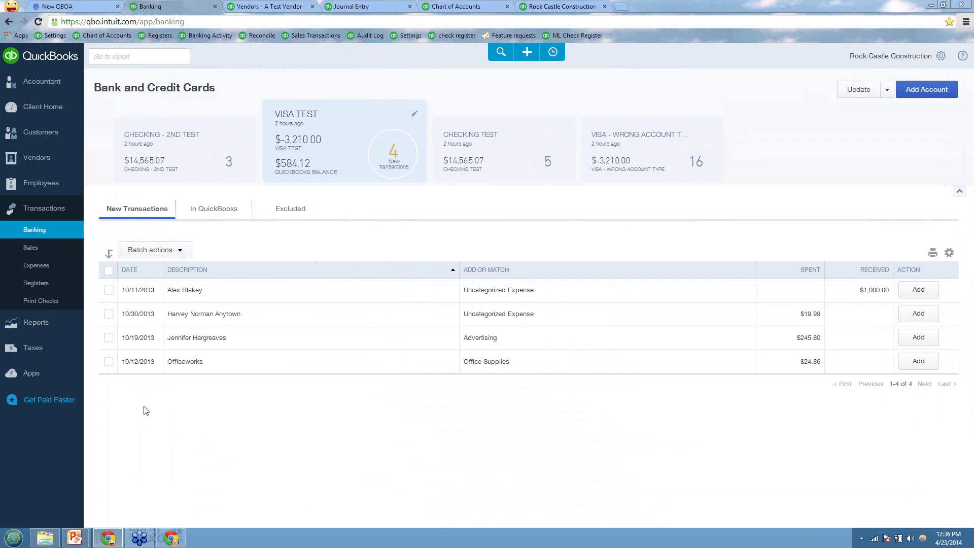
left_click(109, 272)
left_click(152, 249)
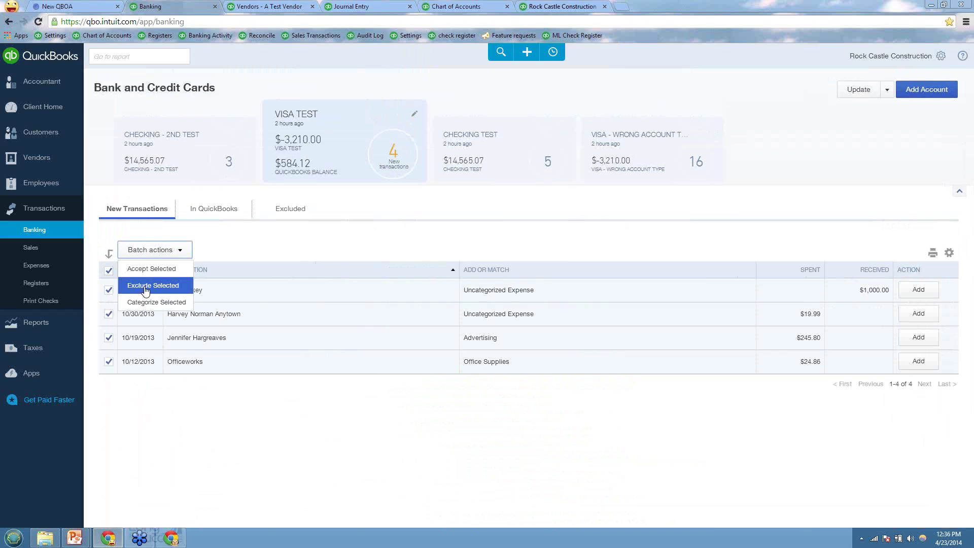
left_click(145, 287)
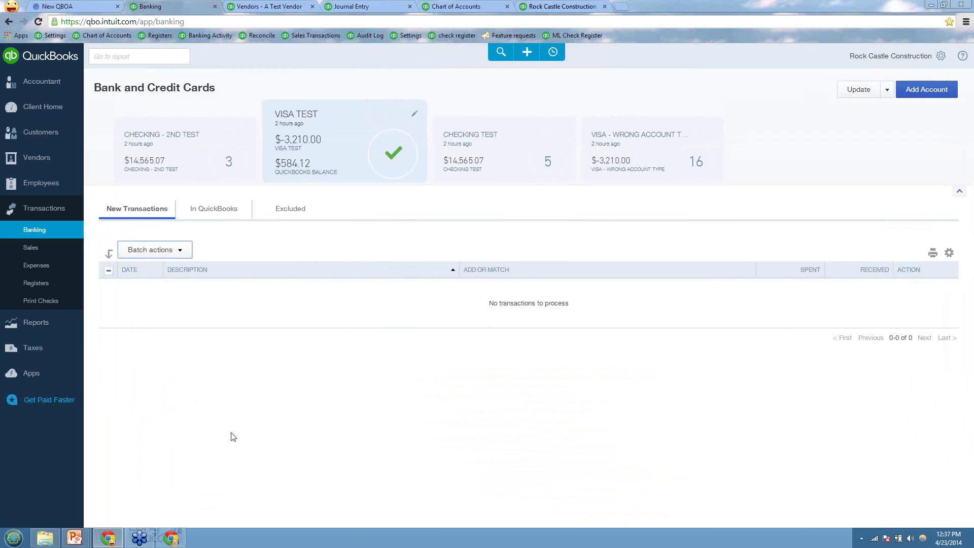
Sort Visa Test's In QuickBooks transactions newest first and batch-undo those dated 11/04/2013 through 11/06/2013.
left_click(229, 217)
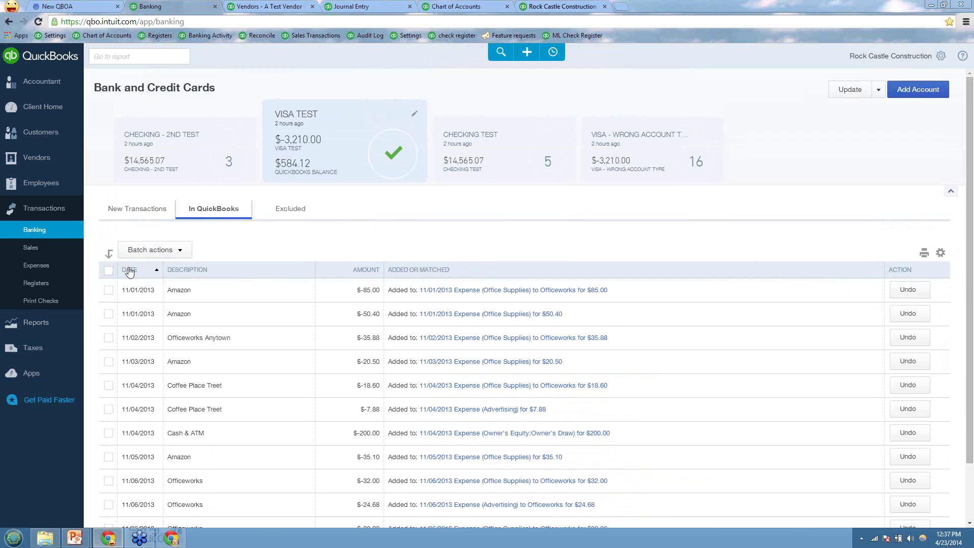
left_click(130, 272)
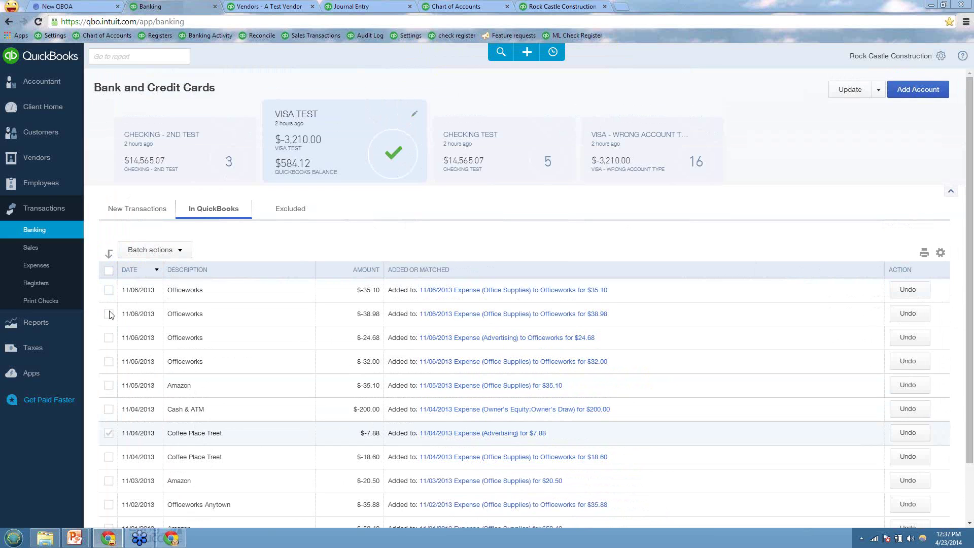
left_click(109, 290)
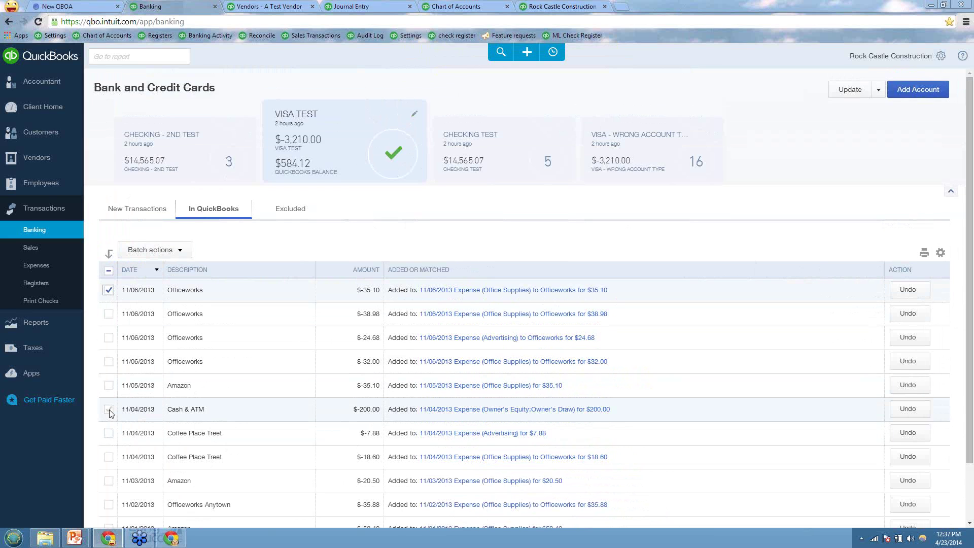
left_click(109, 458, "shift")
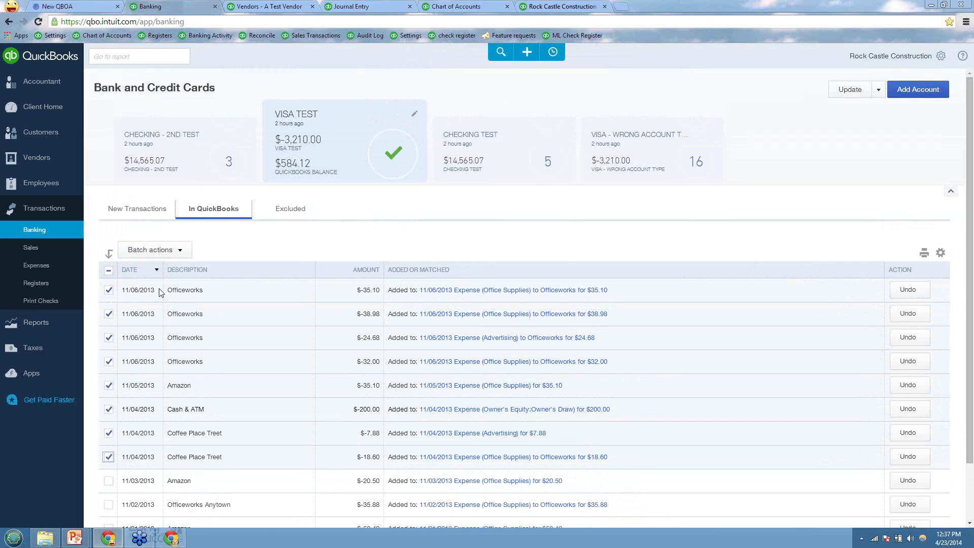
left_click(180, 249)
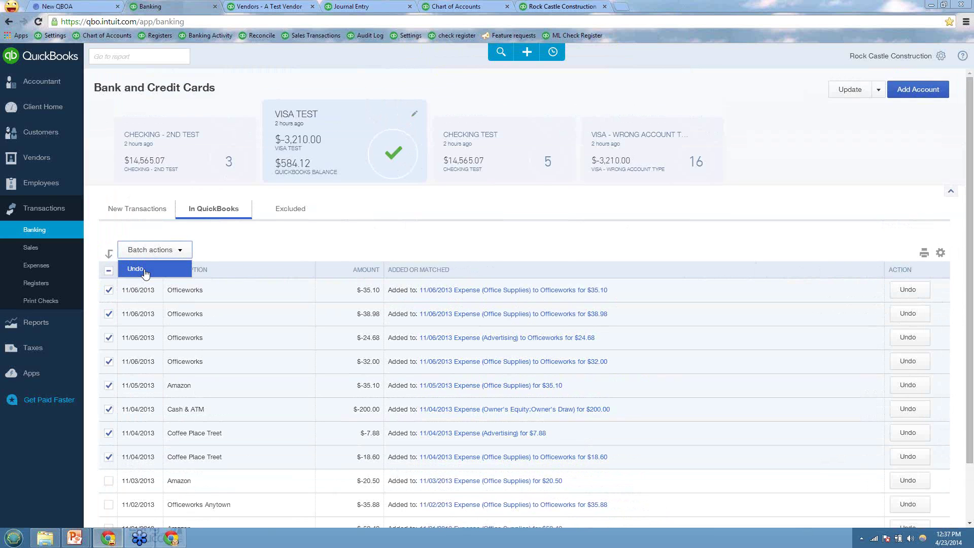
left_click(146, 270)
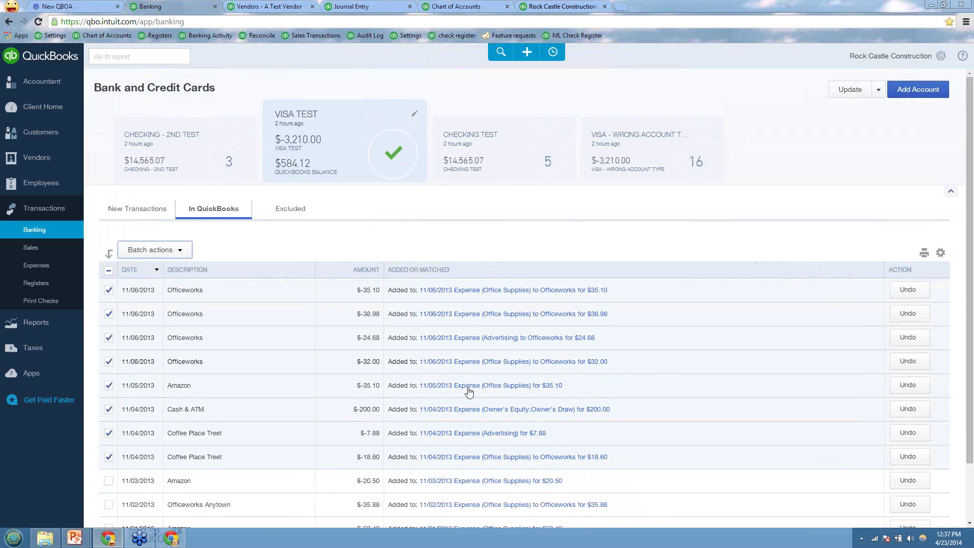
Select all November 2013 entries in Visa Test's new transactions and exclude them as a batch.
left_click(113, 208)
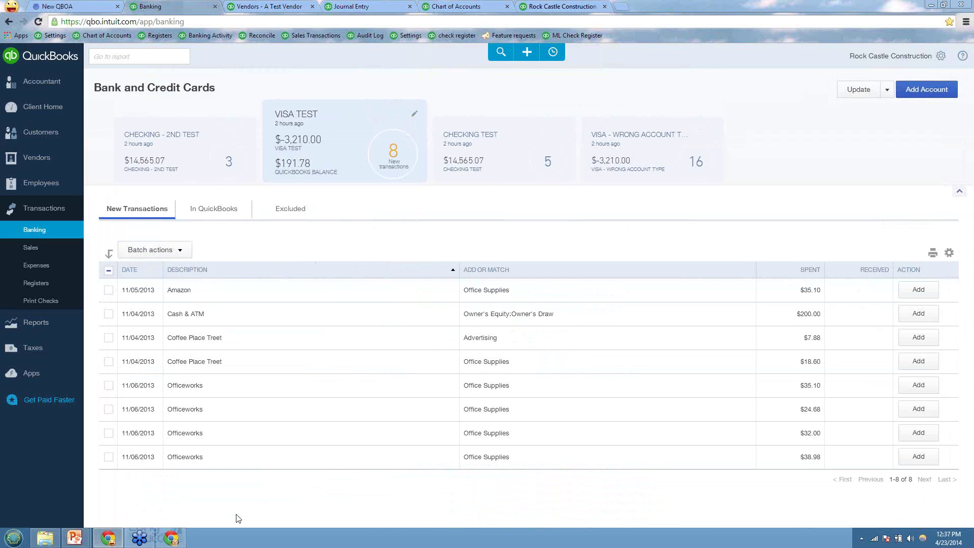
left_click(109, 270)
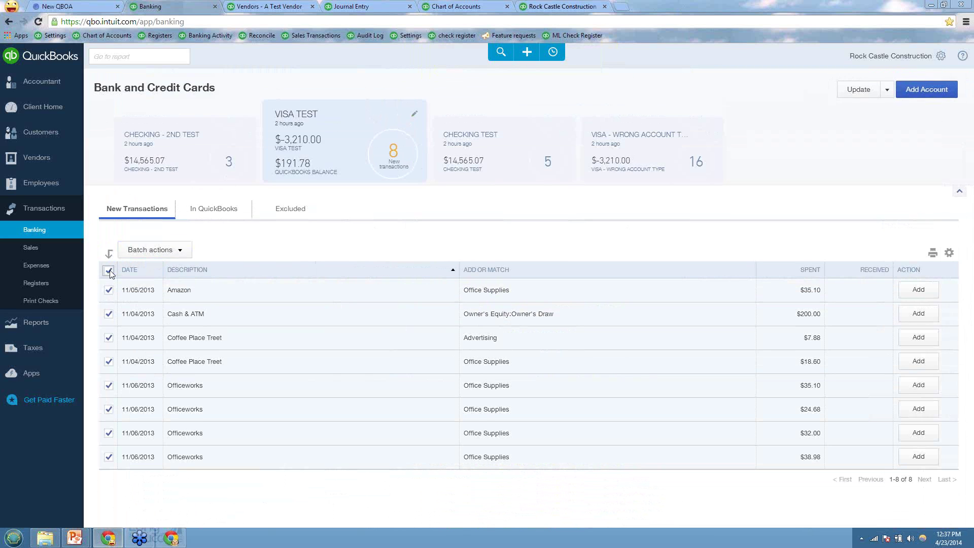
left_click(145, 251)
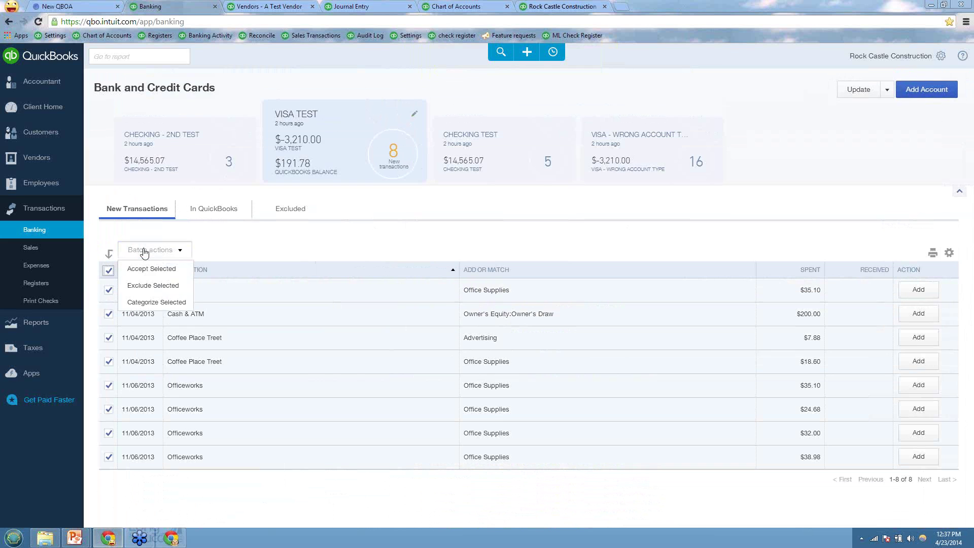
left_click(146, 285)
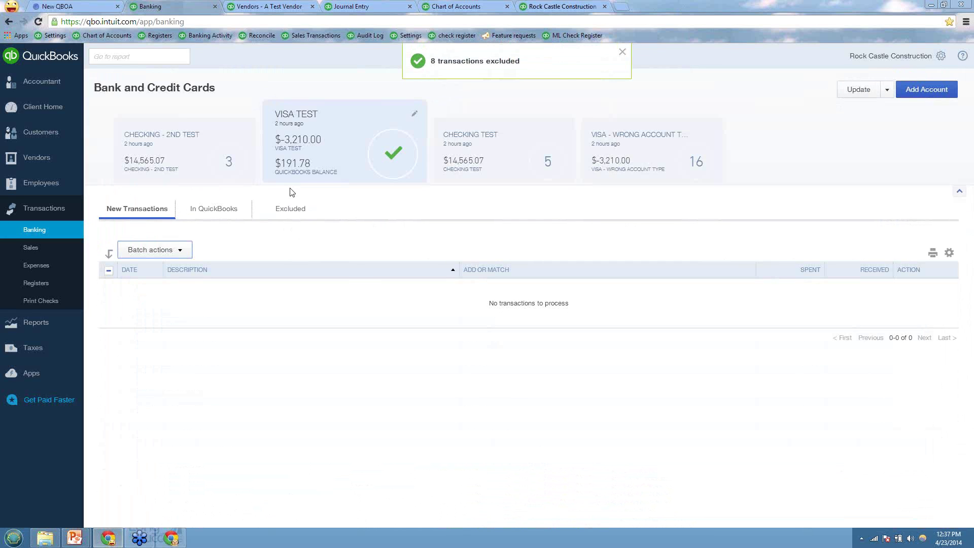
Review Visa Test's excluded transactions, select them all, and check which batch actions are available without applying any.
left_click(293, 212)
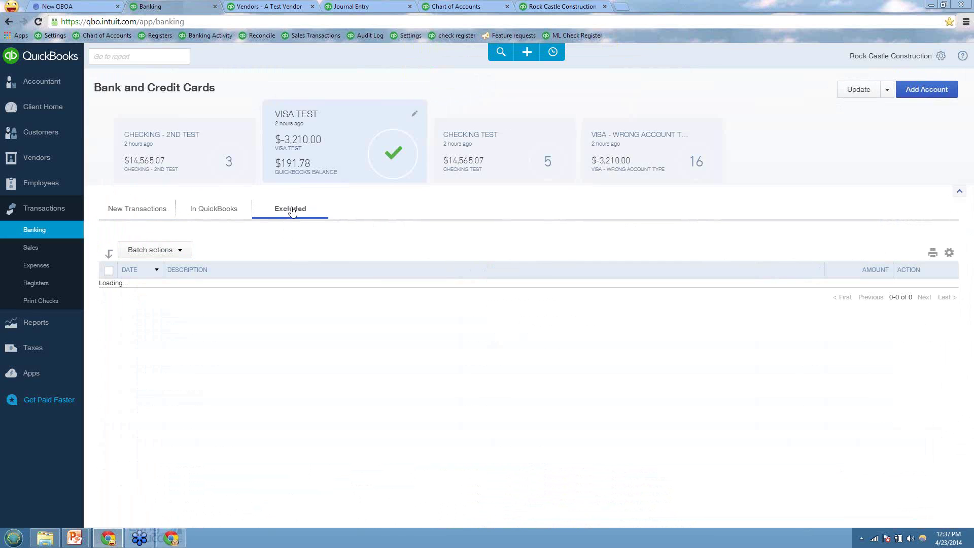
scroll(333, 371, "down", 2)
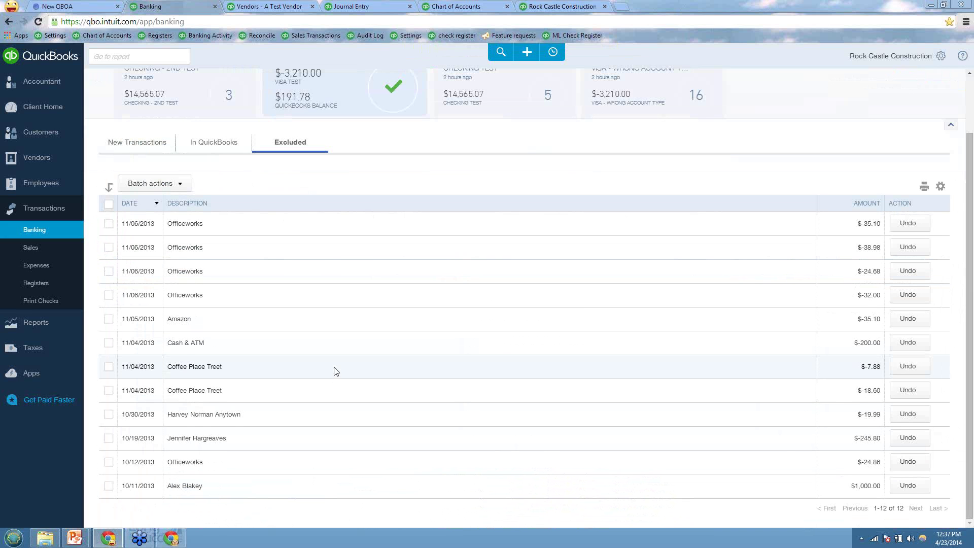
scroll(335, 371, "up", 2)
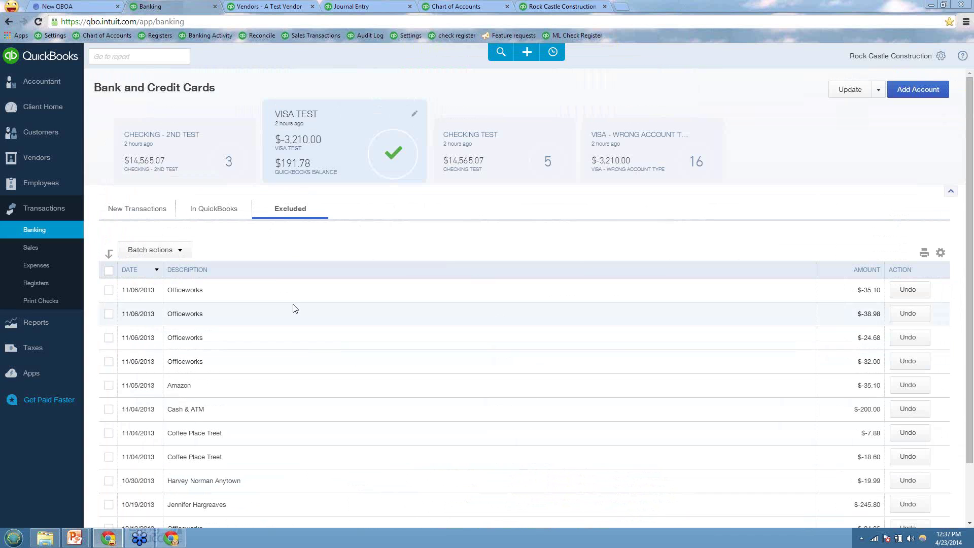
left_click(109, 270)
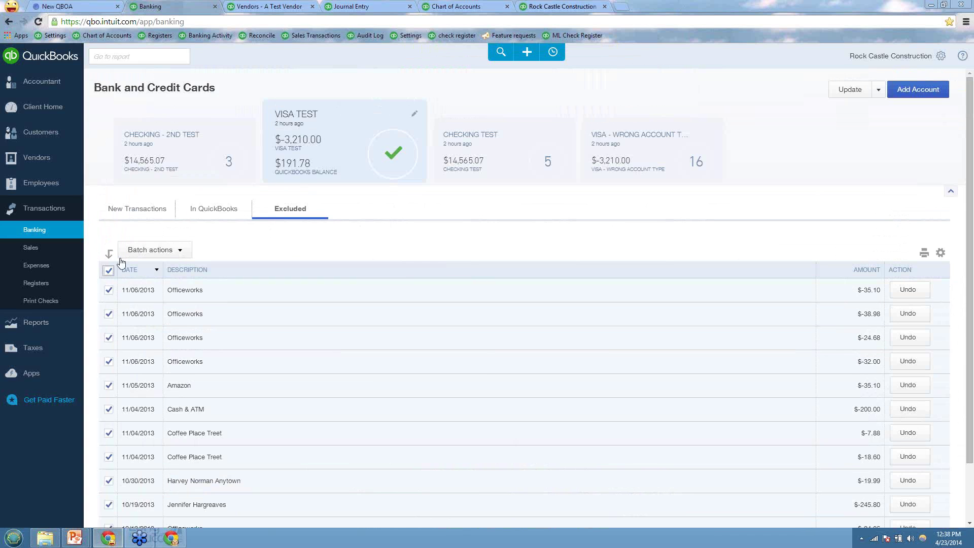
left_click(130, 250)
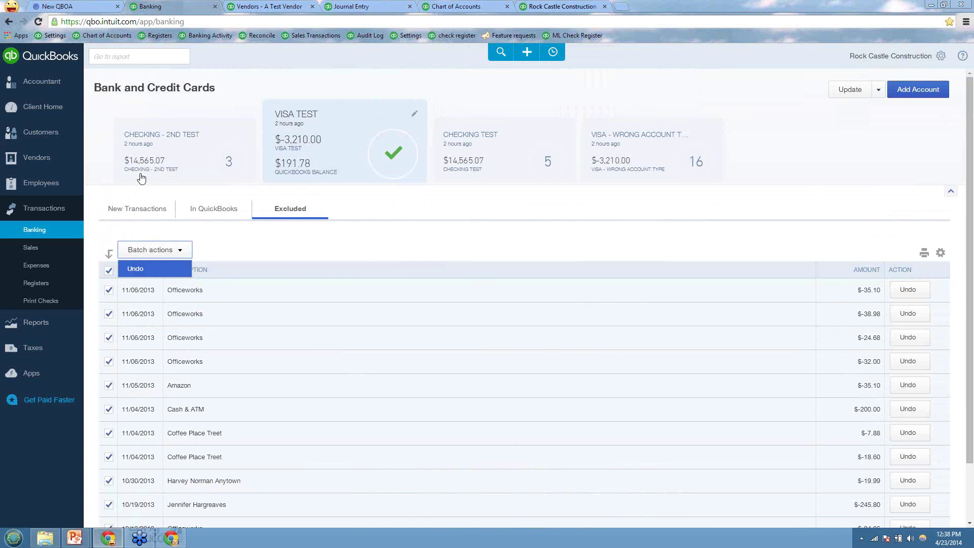
left_click(143, 250)
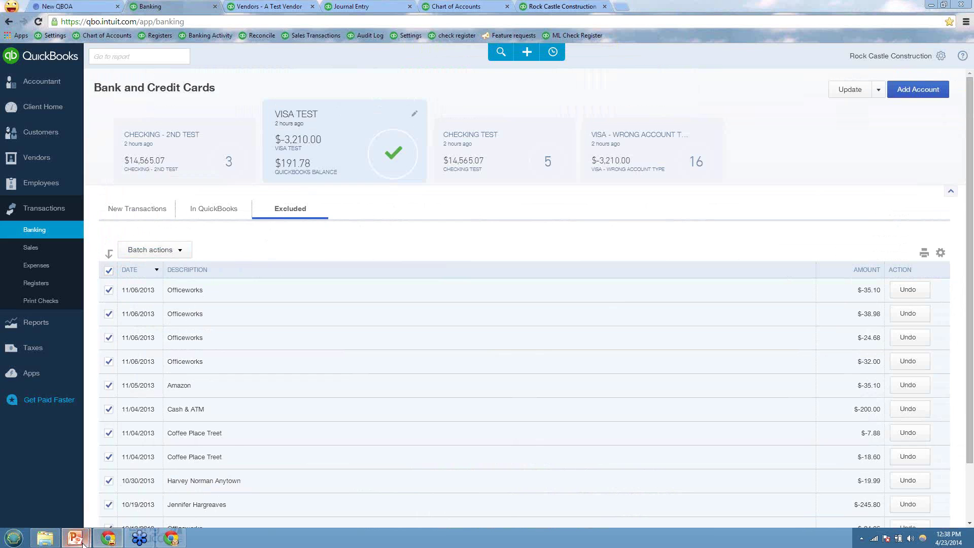
Switch to the PowerPoint slideshow and advance to the Downloaded Transactions slide covering linked transactions, undo and proper workflow.
mouse_move(83, 540)
left_click(189, 487)
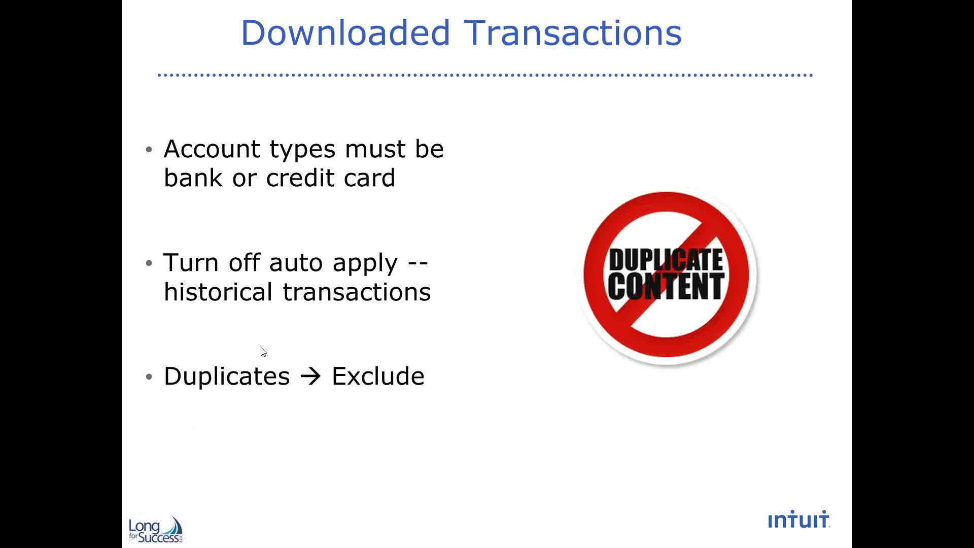
left_click(320, 402)
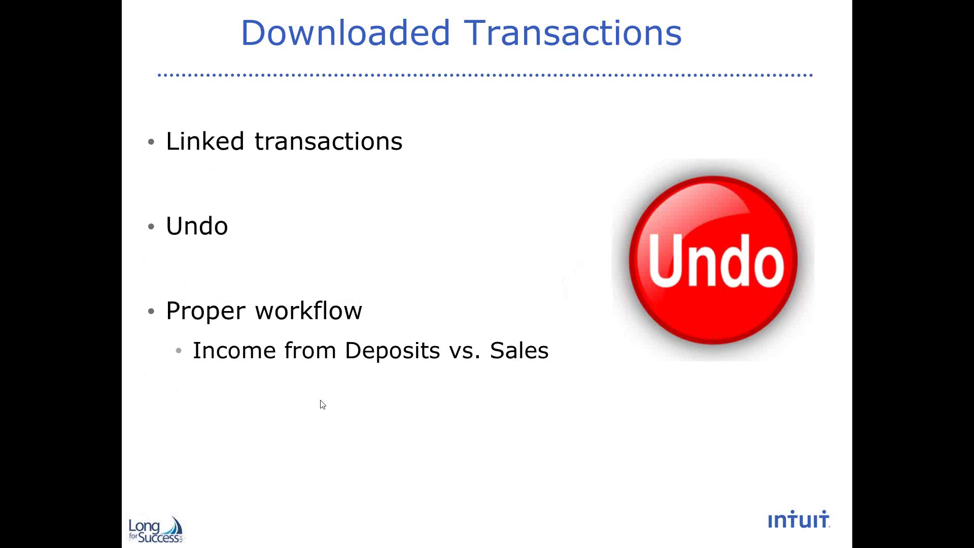
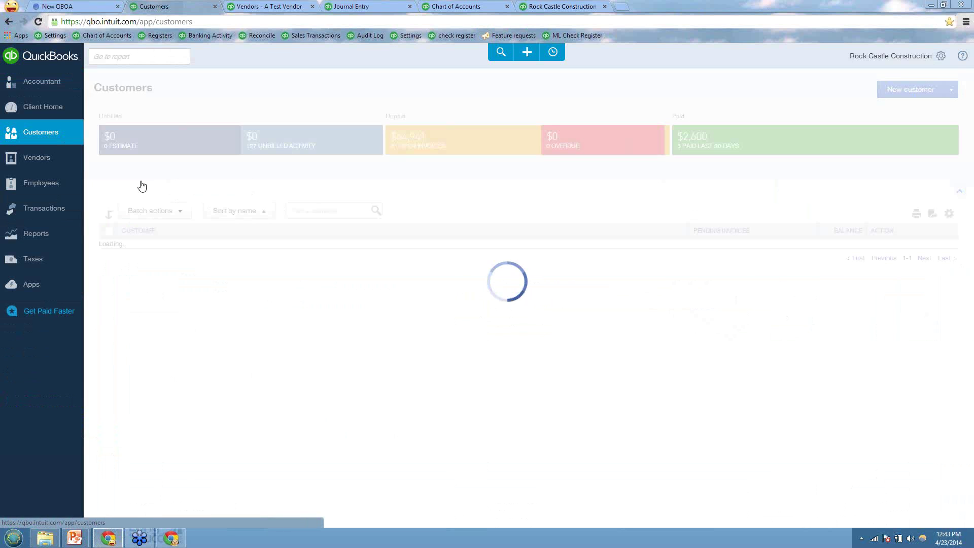
Open the record of A Customer and view its list of all transactions.
left_click(149, 286)
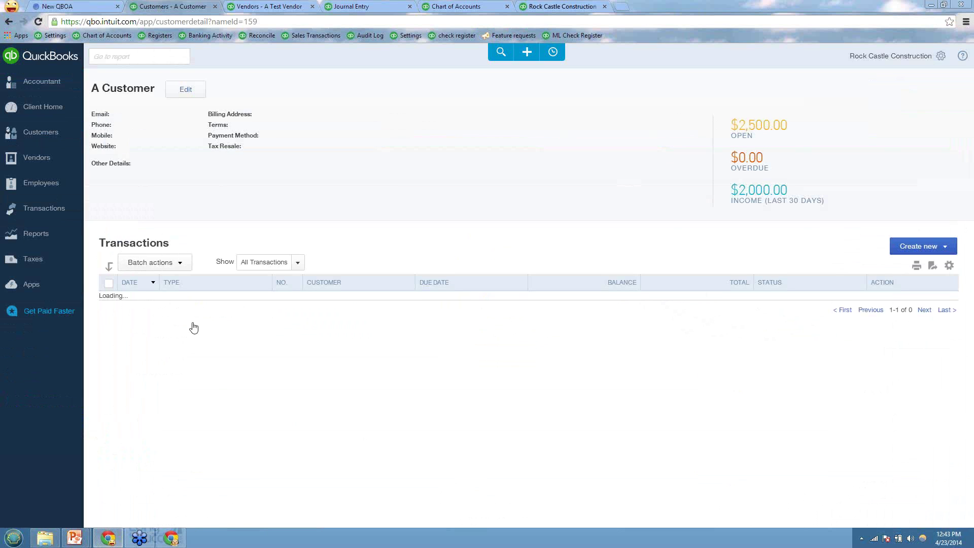
left_click(297, 262)
left_click(297, 262)
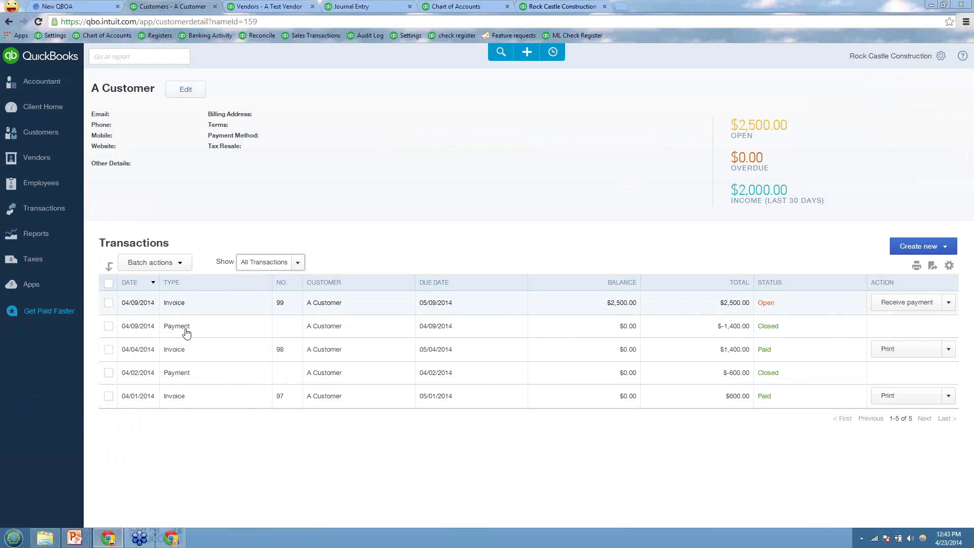
Open invoice 97 and trace its linked 04/02/2014 payment through to the 04/13/2014 deposit.
left_click(178, 400)
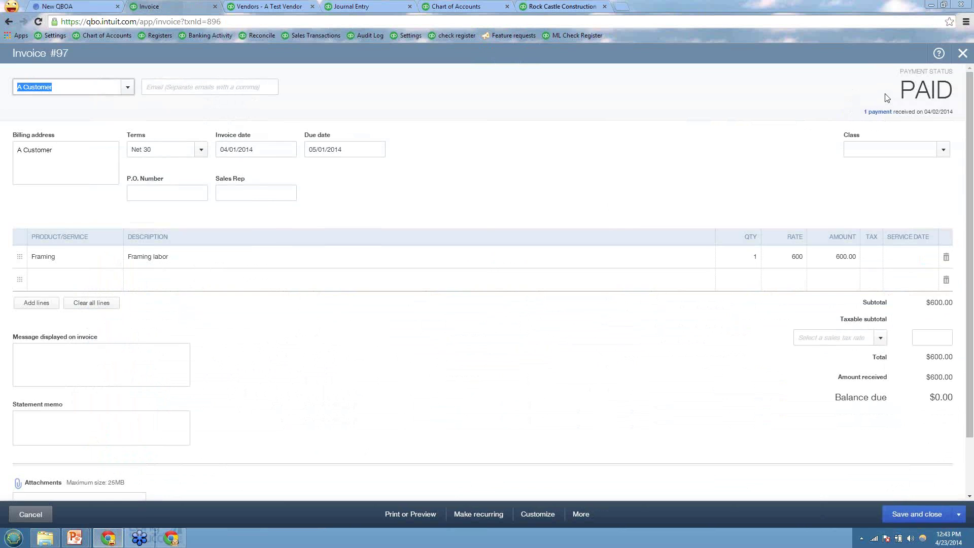
left_click(876, 111)
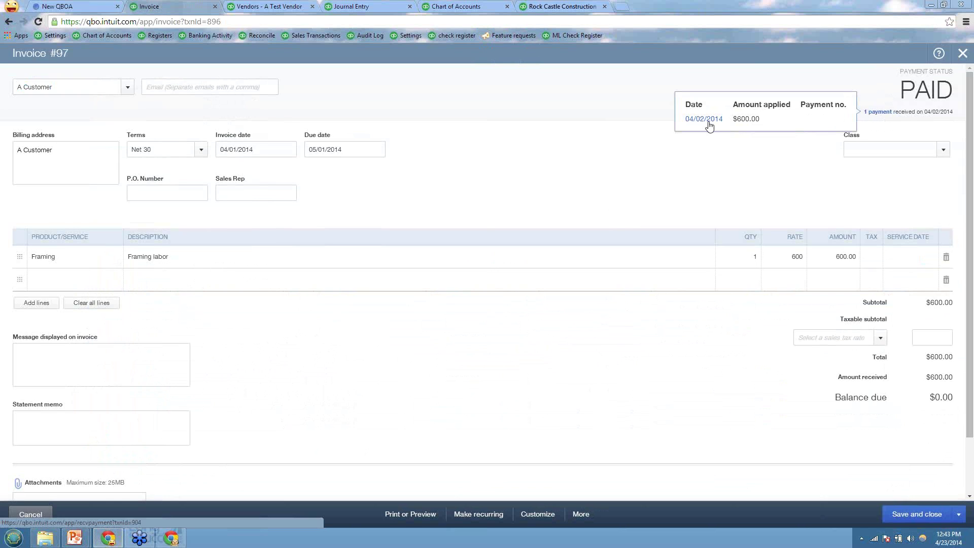
left_click(703, 120)
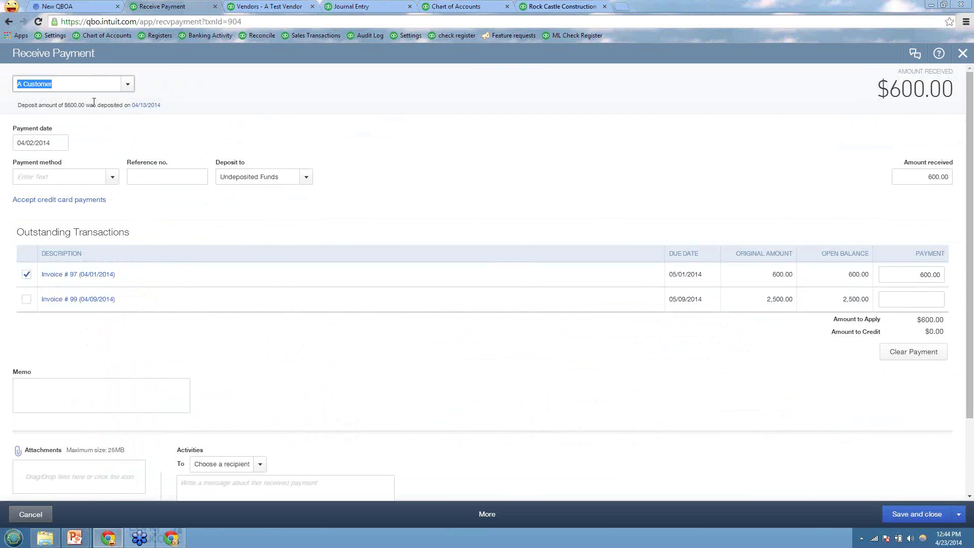
left_click(145, 107)
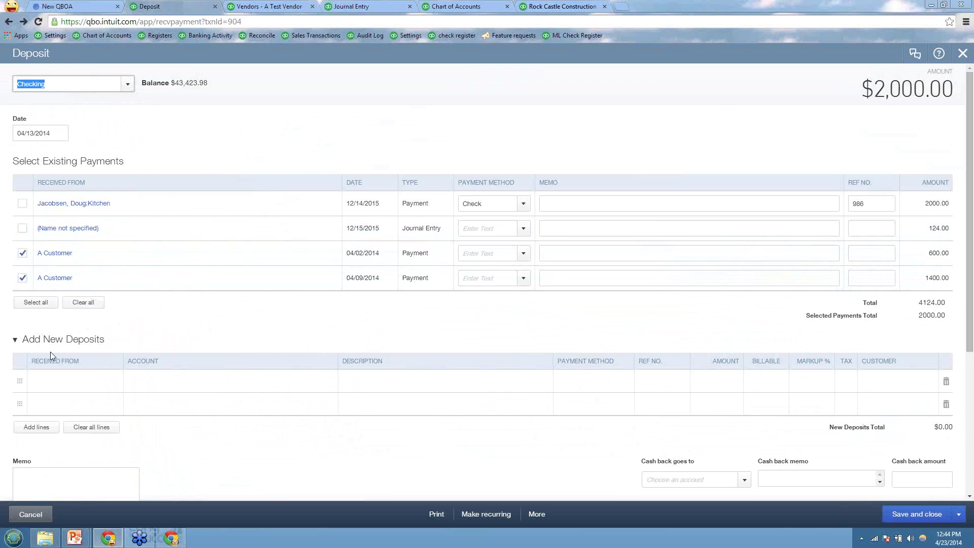
Open A Customer's 04/02/2014 payment from the deposit and try to change its deposit account to Checking.
left_click(63, 253)
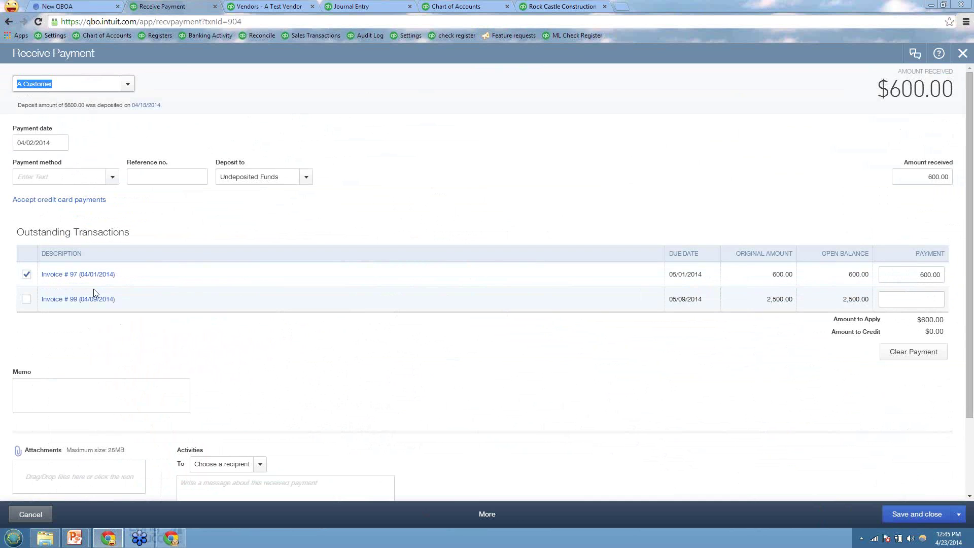
left_click(307, 177)
left_click(247, 213)
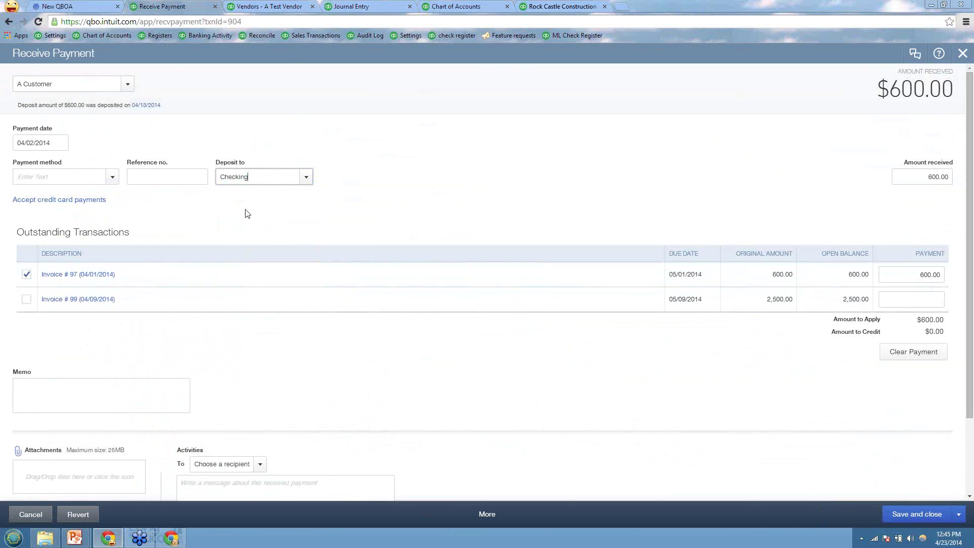
left_click(901, 513)
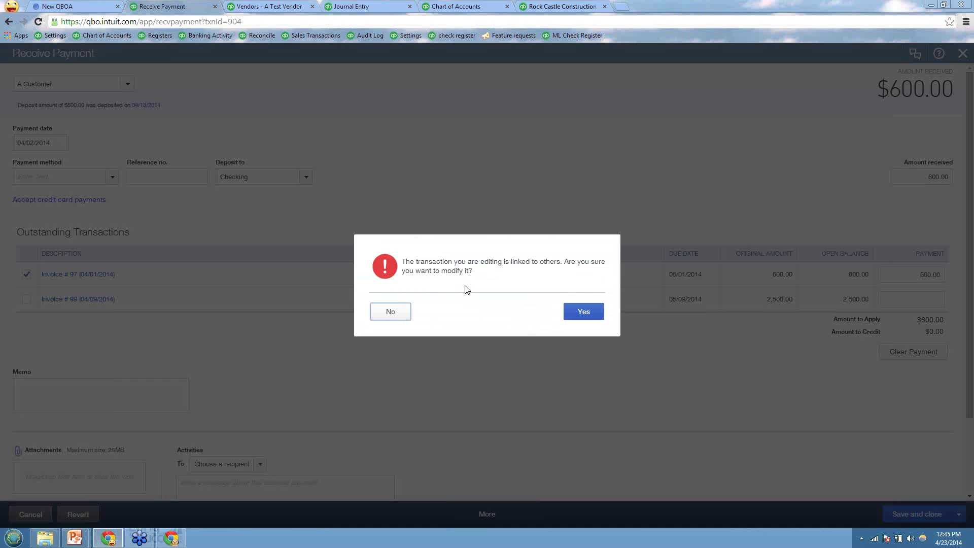
left_click(394, 313)
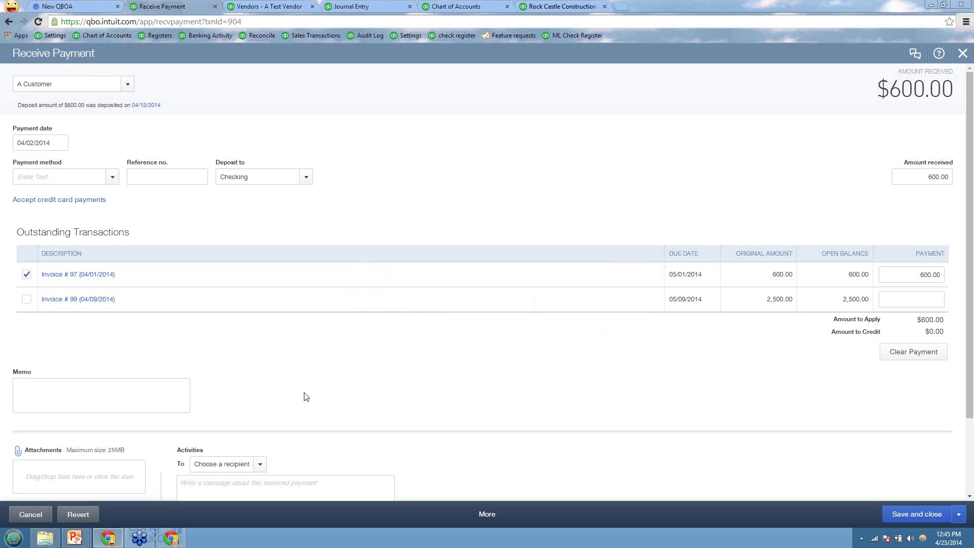
Discard the unsaved changes to A Customer's payment and close the 04/13/2014 deposit.
left_click(41, 520)
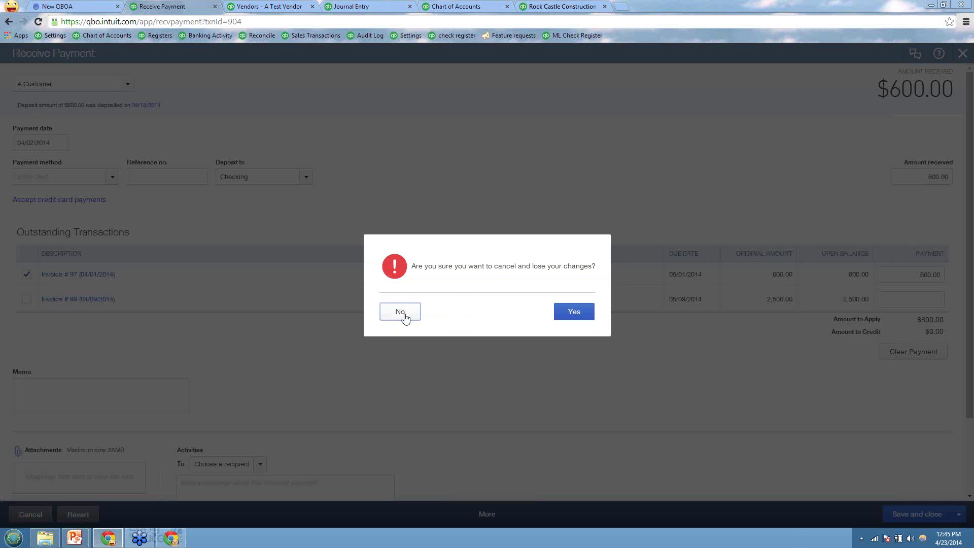
left_click(574, 313)
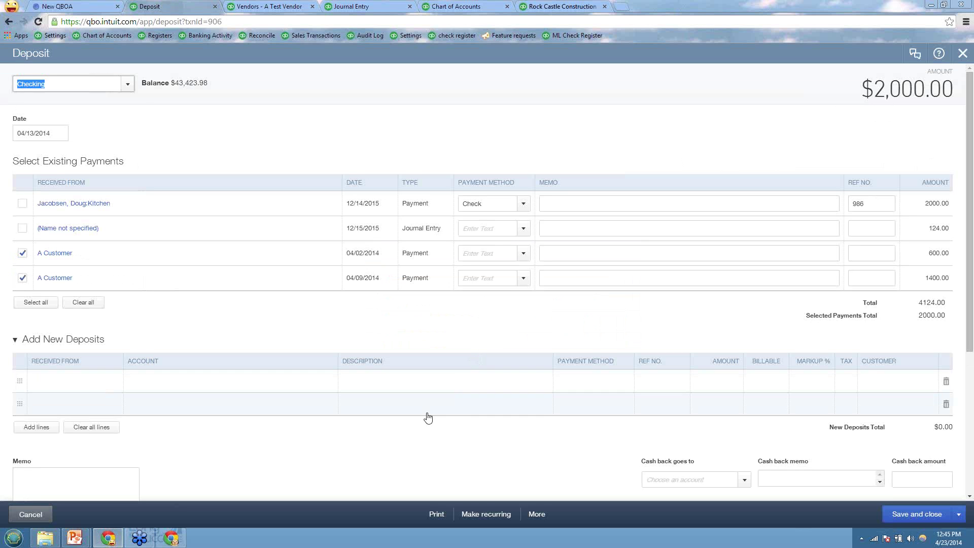
left_click(960, 54)
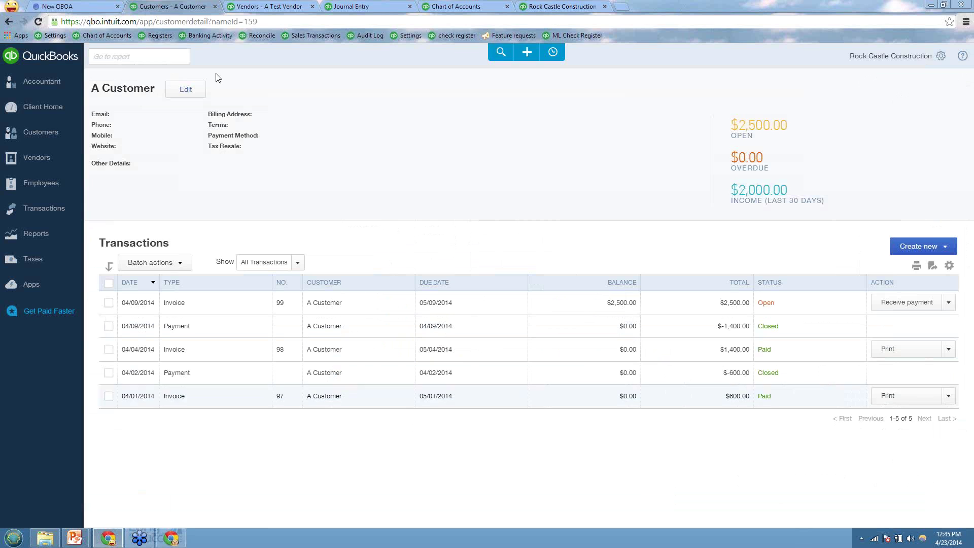
Open the 04/15/2014 $5,000 Deposit Payment in the Checking Test bank feed and create A Test Customer 3 as its payee, of type Customer.
left_click(210, 35)
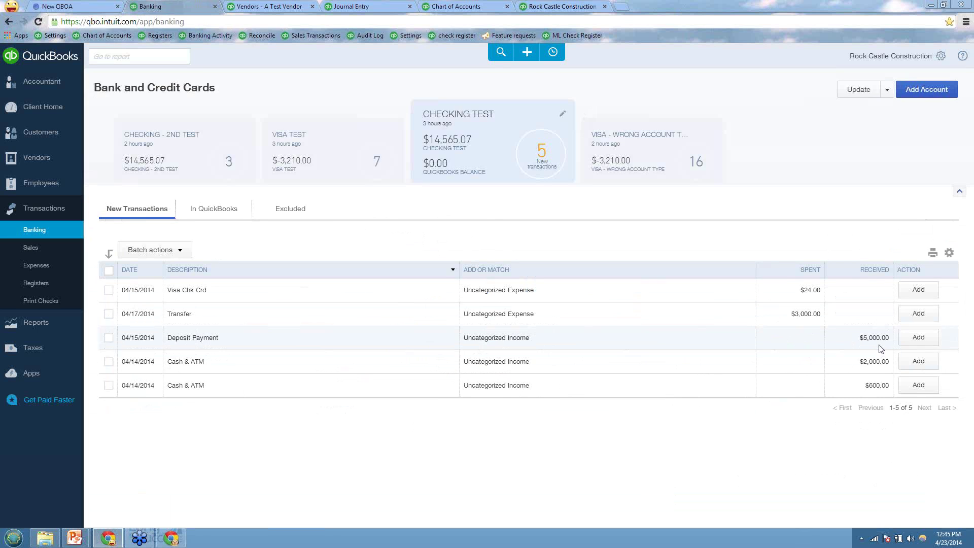
left_click(207, 338)
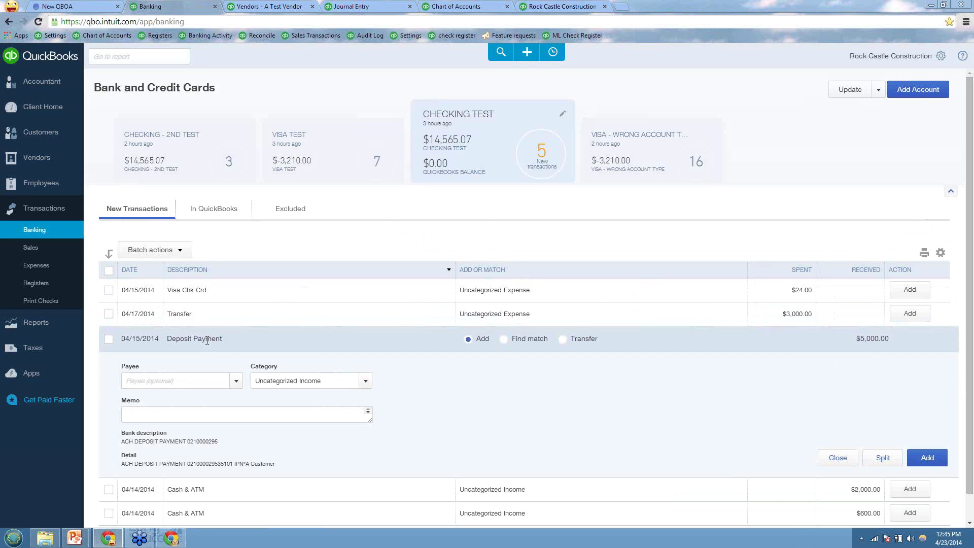
left_click(190, 381)
type("A Test Customer 3")
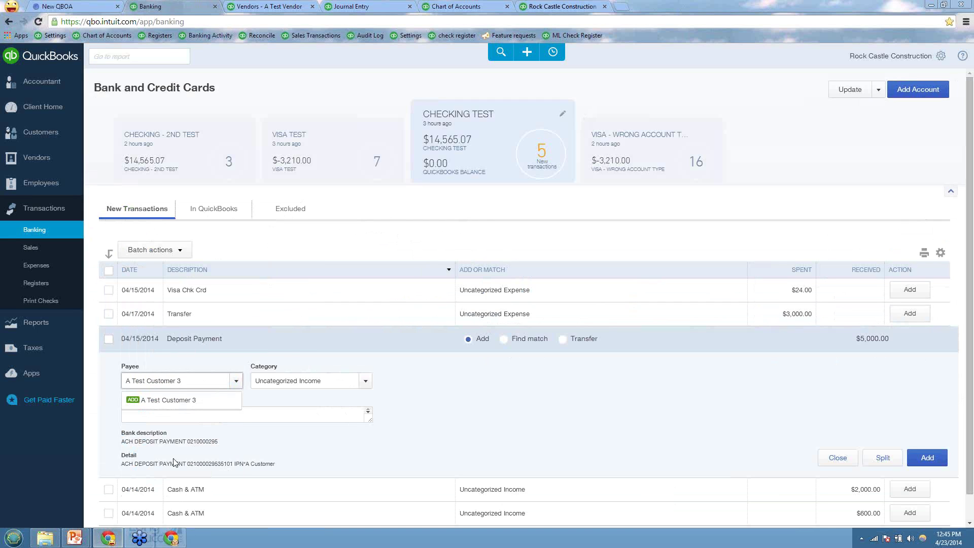
key("Return")
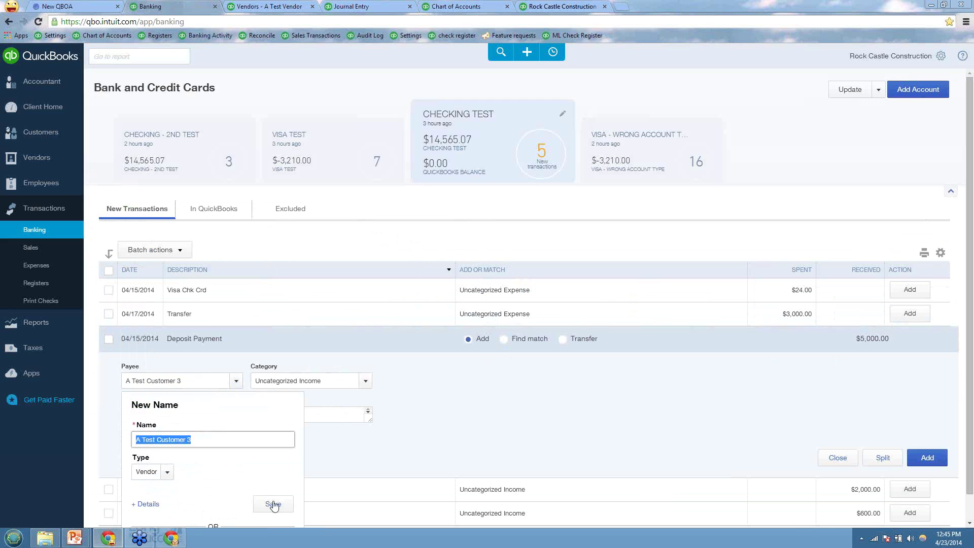
left_click(165, 472)
left_click(151, 437)
left_click(267, 504)
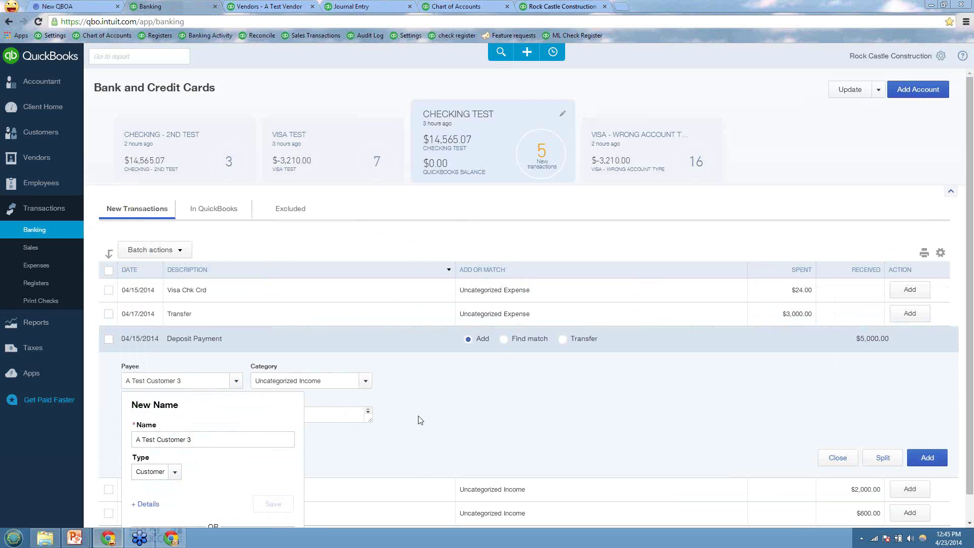
Categorize the $5,000 Deposit Payment as Services and add it to QuickBooks.
scroll(419, 417, "down", 1)
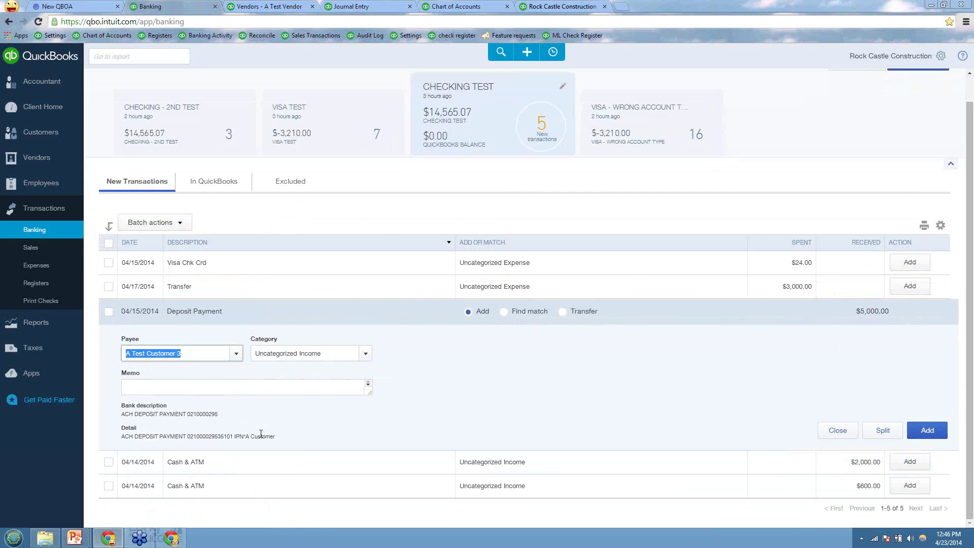
left_click(366, 353)
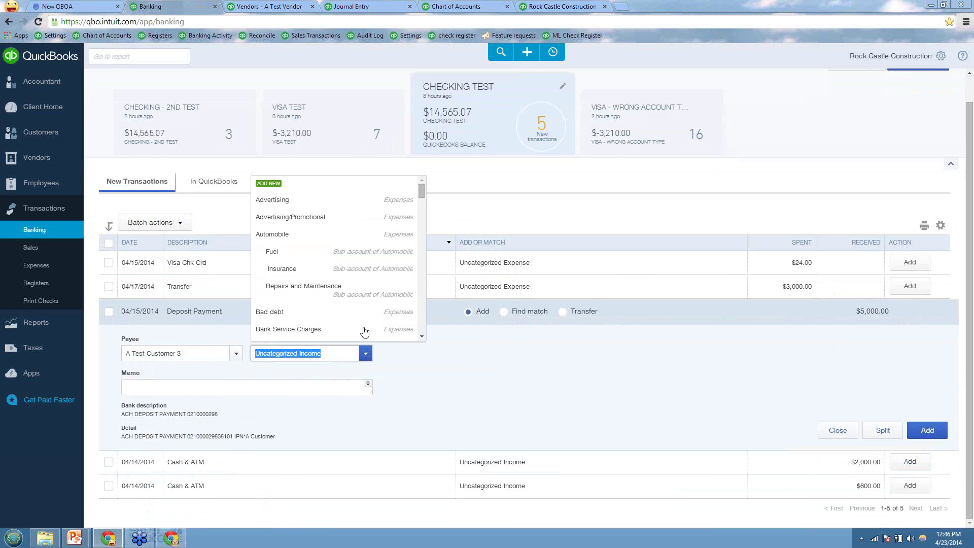
scroll(324, 246, "down", 10)
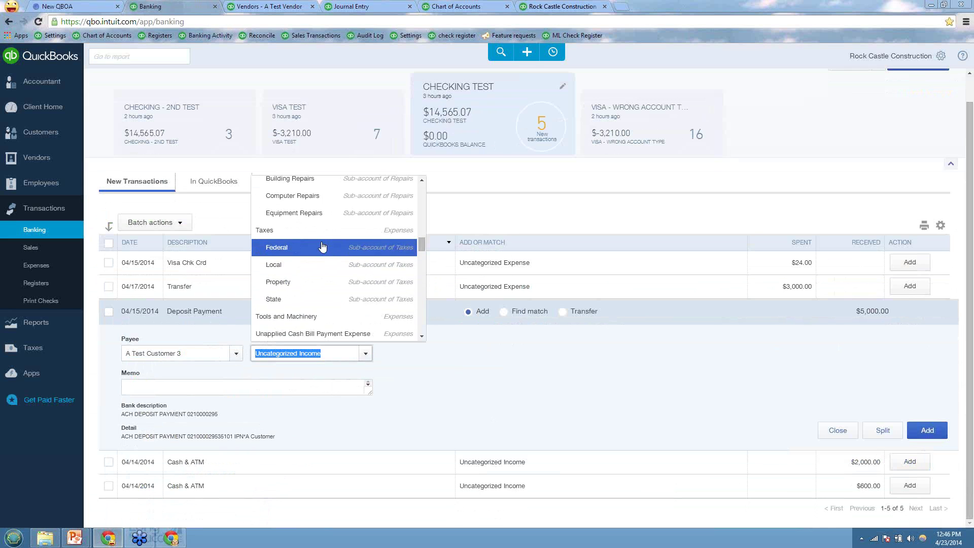
scroll(322, 246, "down", 15)
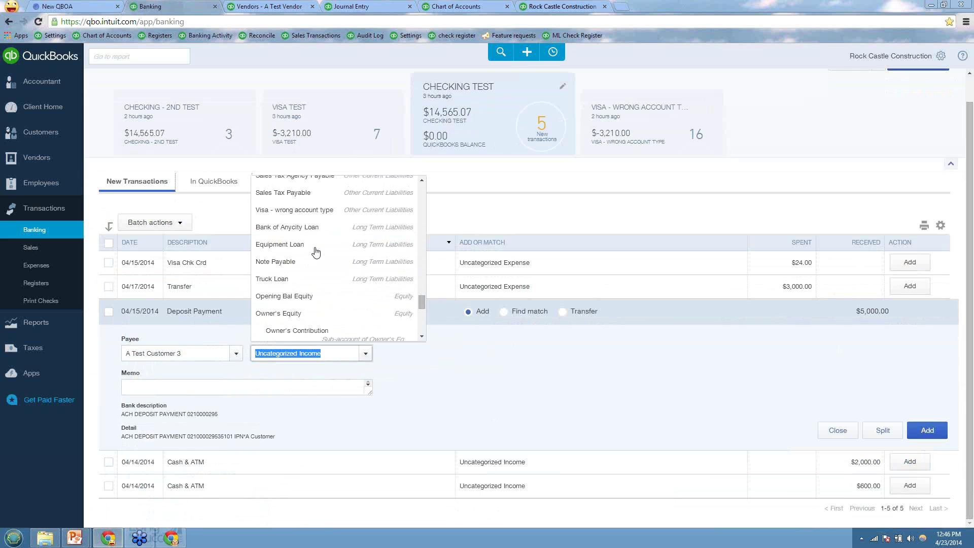
scroll(301, 274, "down", 3)
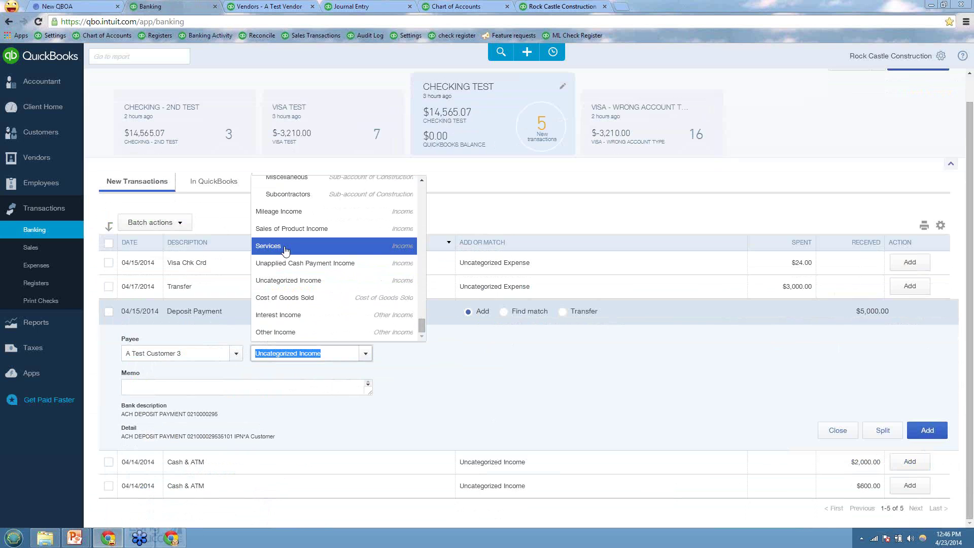
left_click(284, 245)
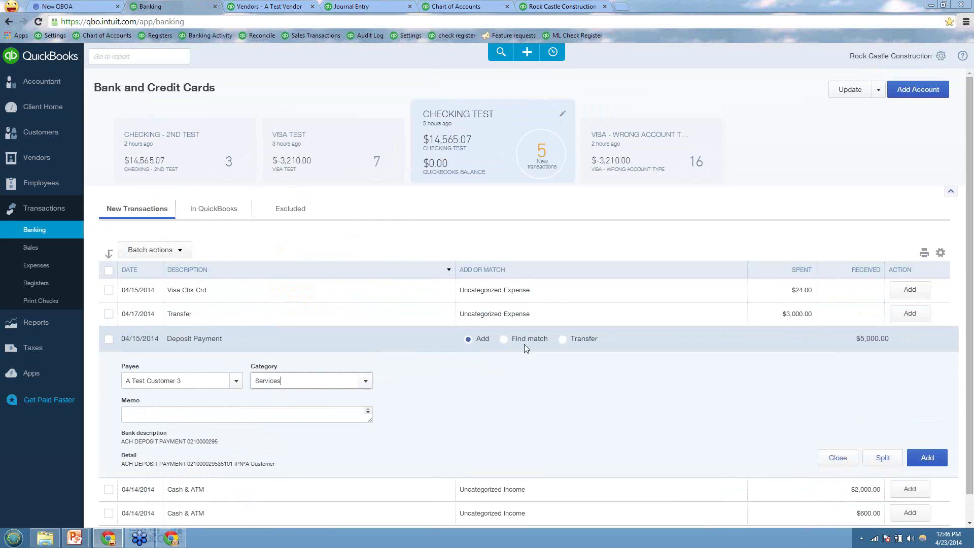
left_click(926, 460)
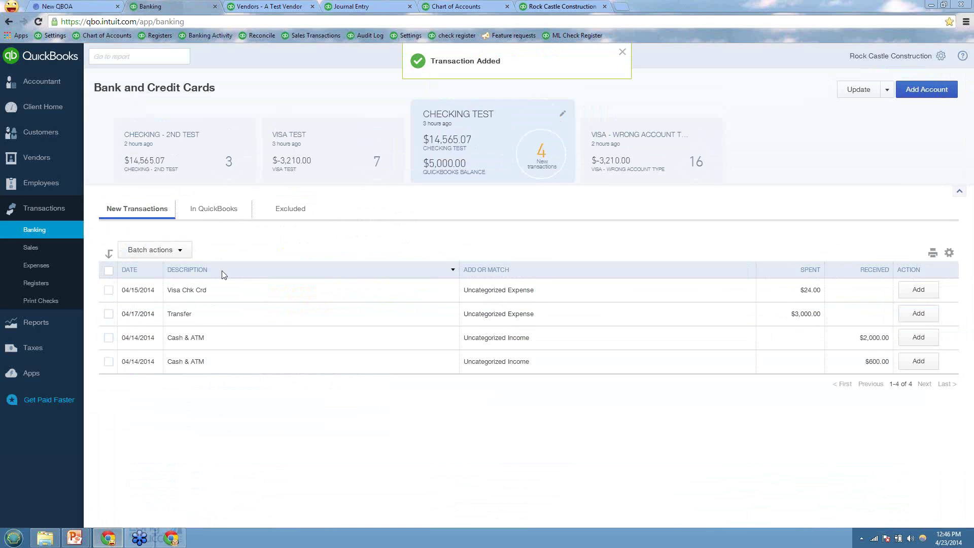
Open the record of A Test Customer 3 and check its transaction list and the available list filters.
left_click(40, 132)
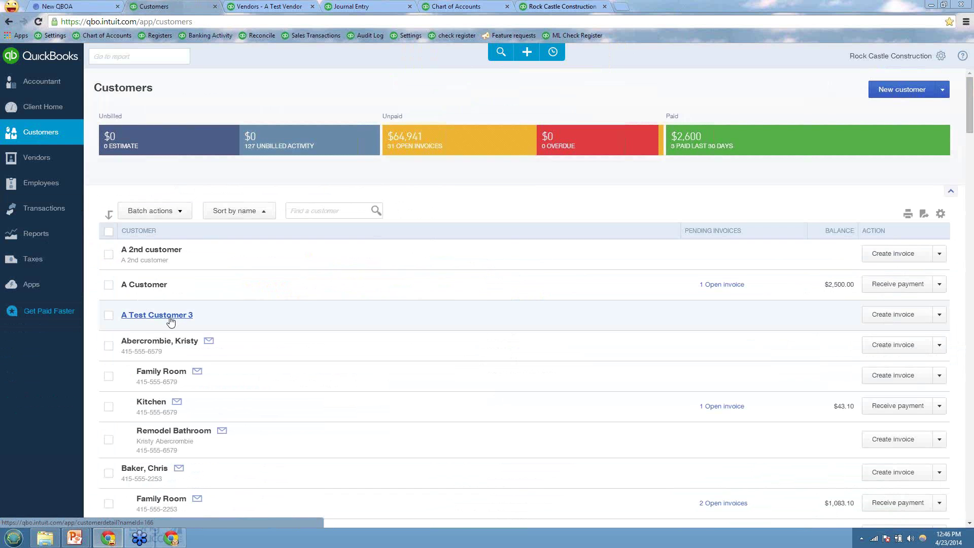
left_click(170, 316)
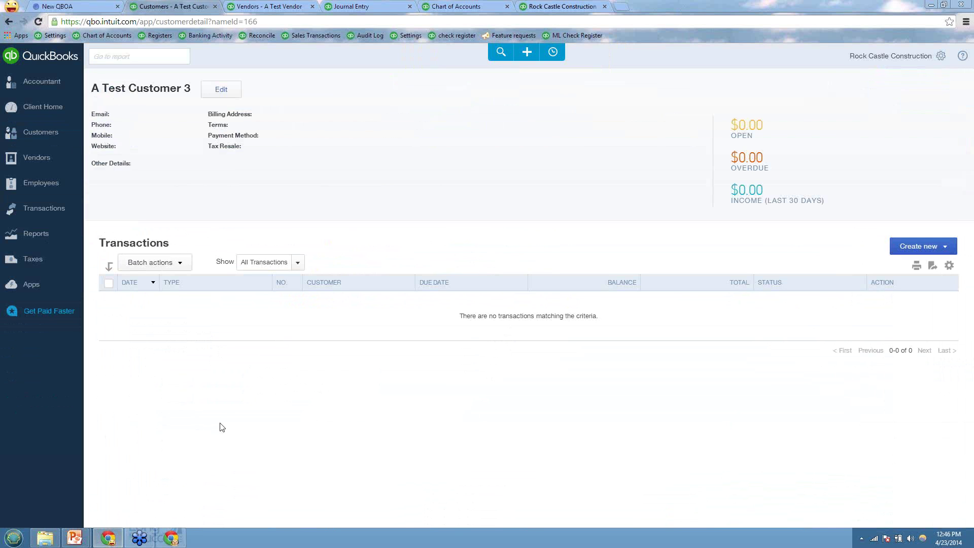
left_click(297, 262)
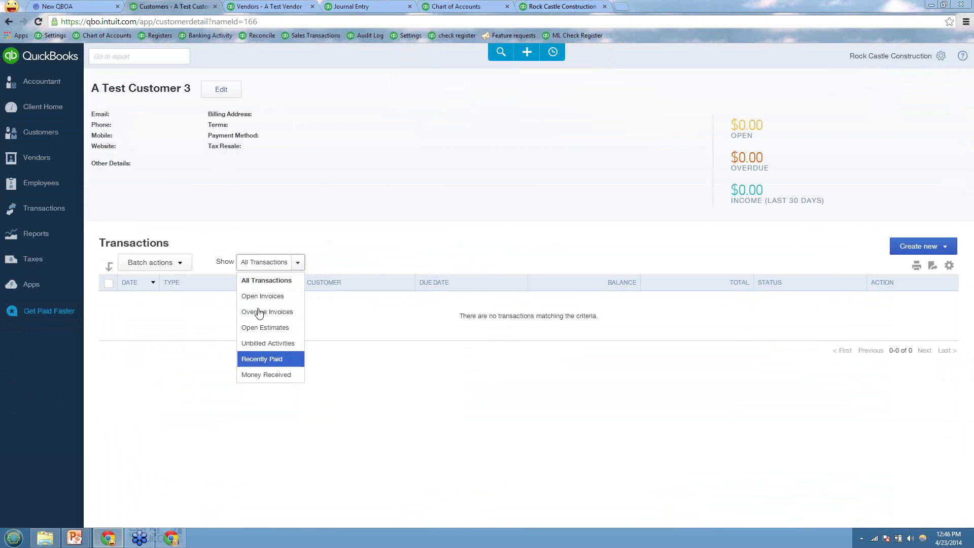
left_click(348, 404)
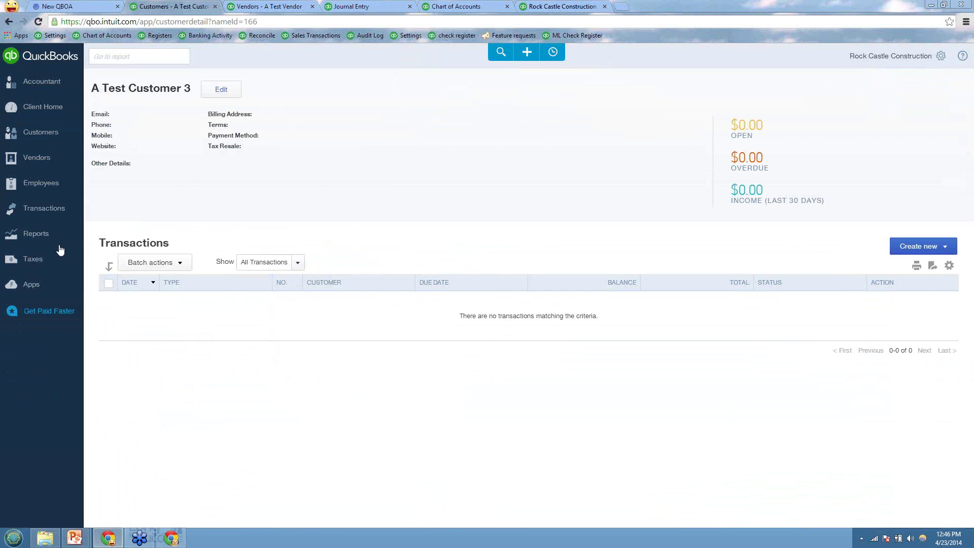
Run the Profit and Loss report for 01/01/2013 to 04/23/2014.
left_click(37, 233)
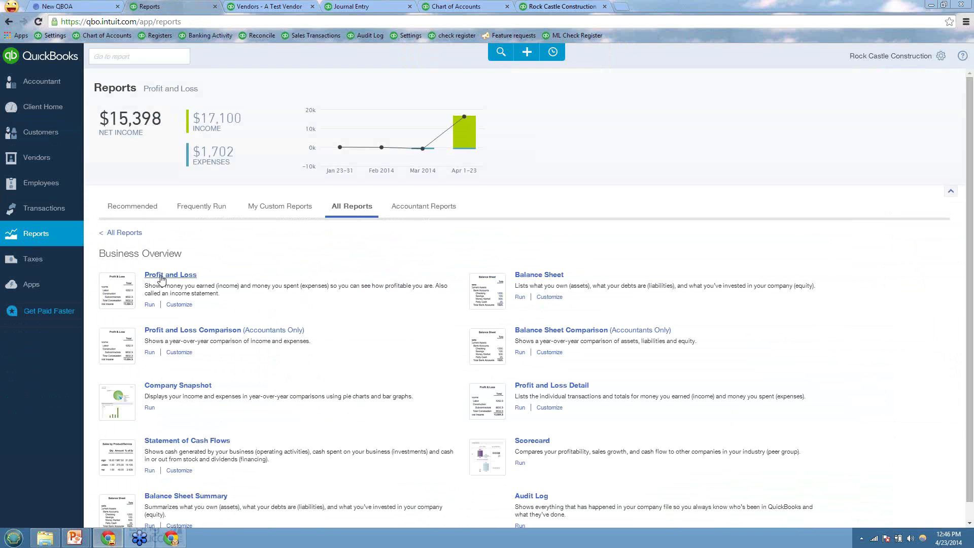
left_click(334, 296)
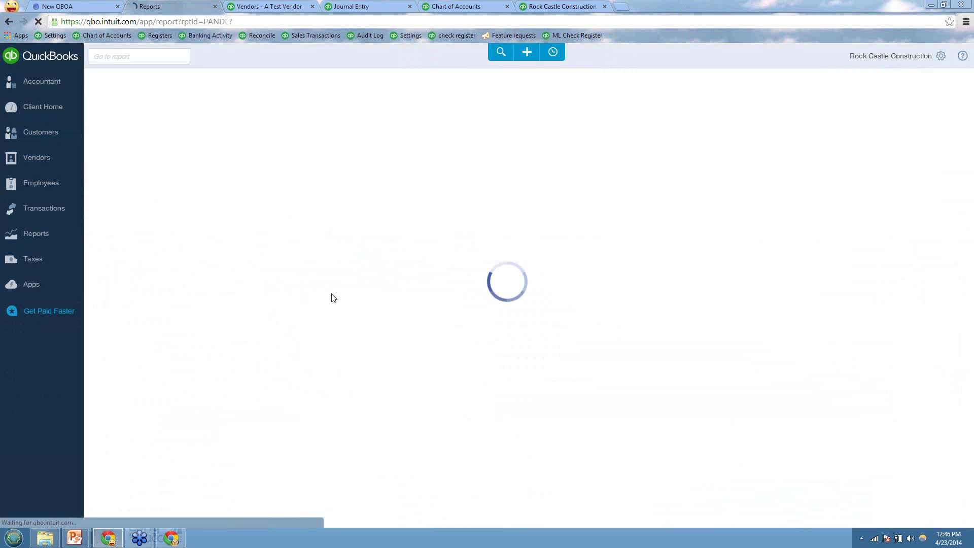
left_click(311, 137)
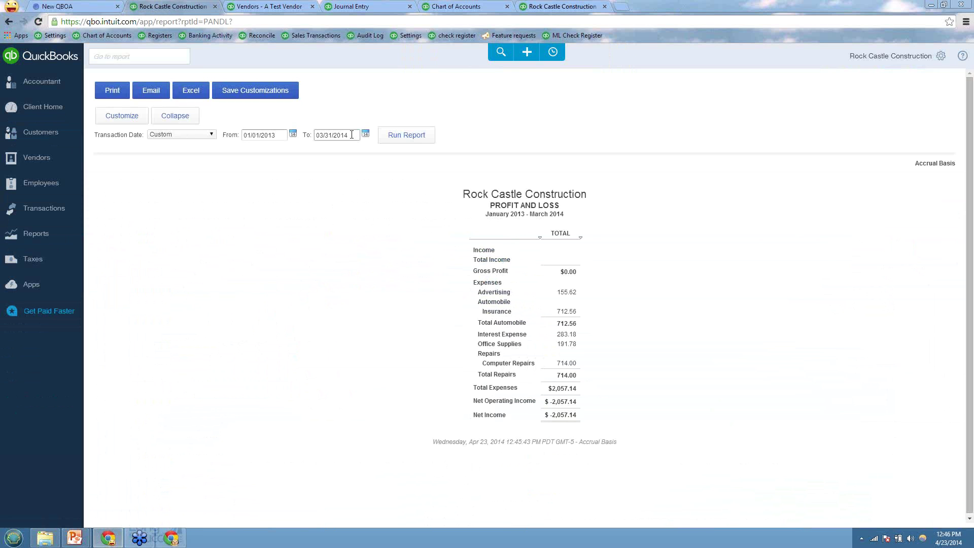
left_click(423, 136)
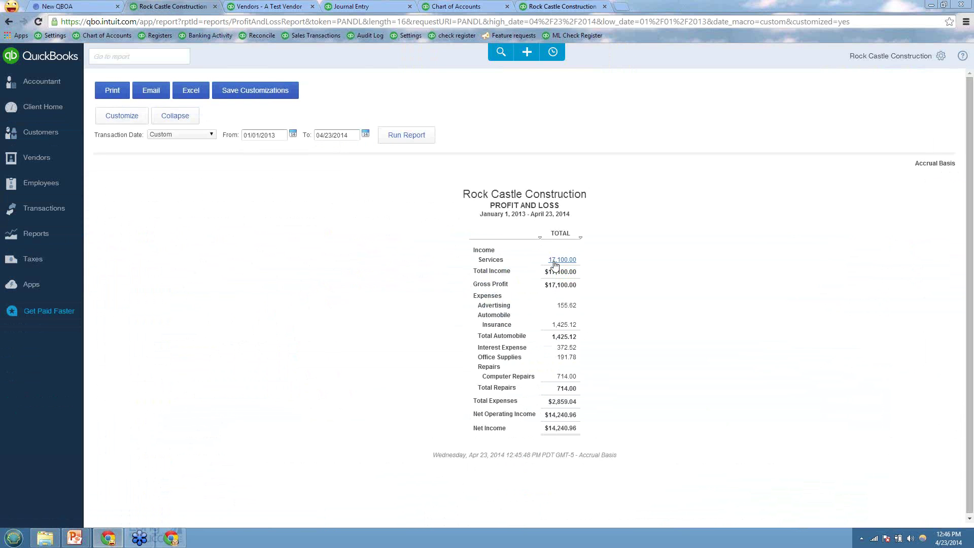
Drill into the Services income, inspect the 04/15/2014 Checking Test deposit for a customer name, and close it without changes.
left_click(555, 262)
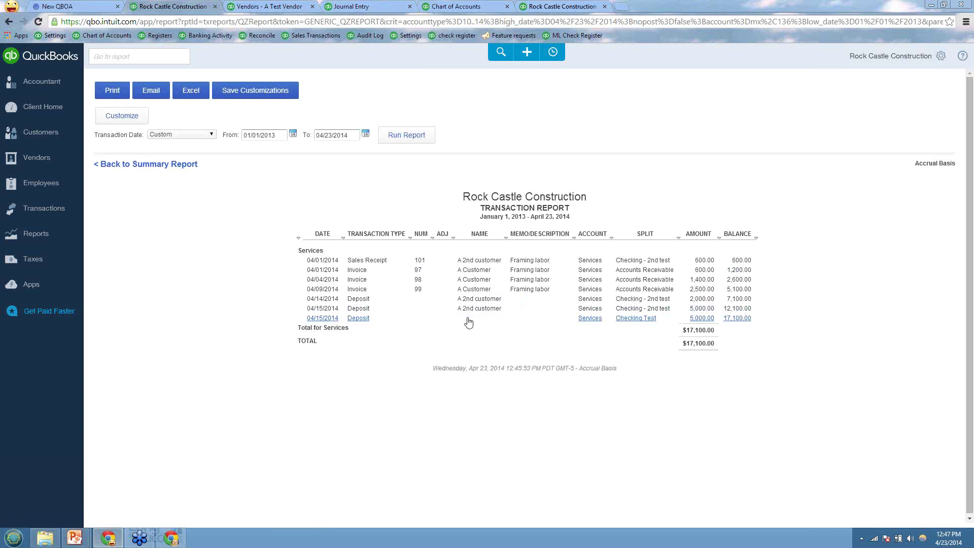
left_click(634, 319)
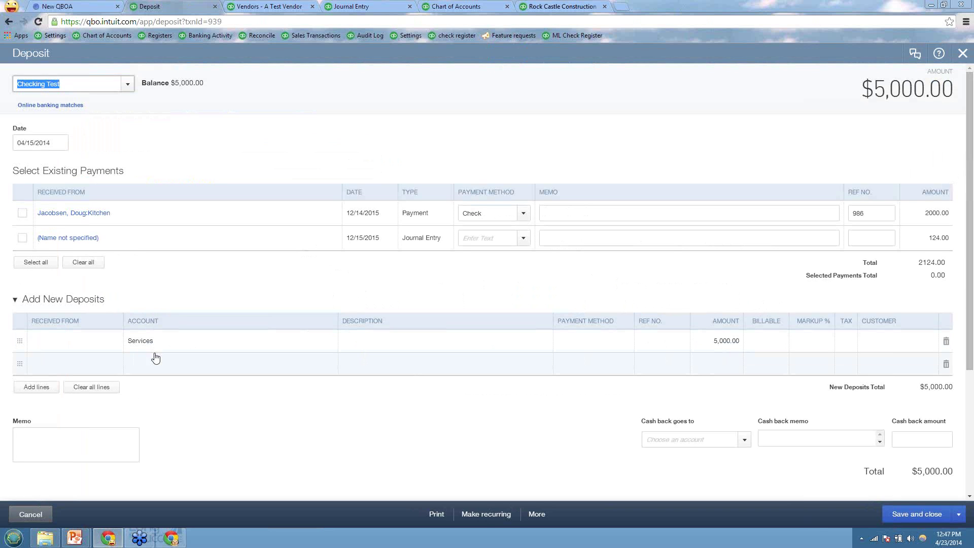
left_click(46, 513)
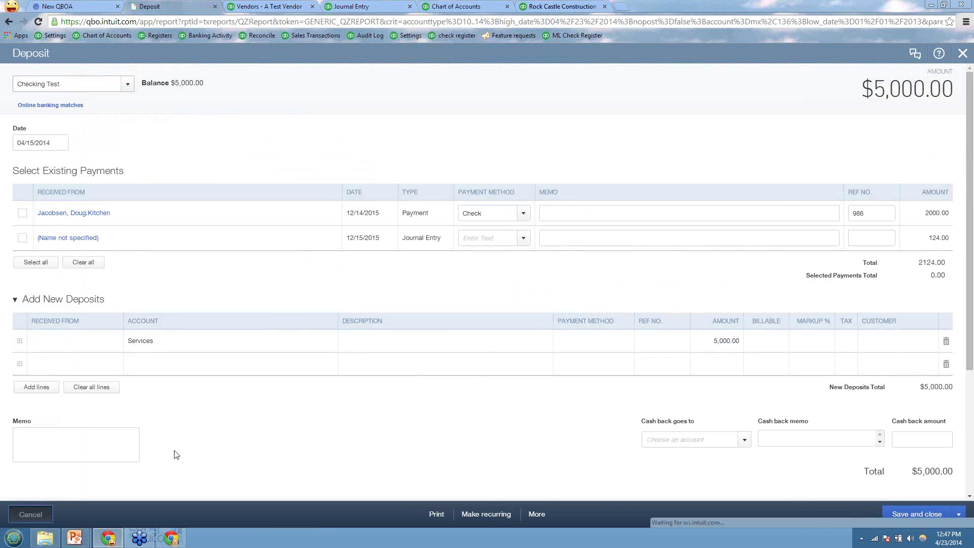
left_click_drag(124, 174, 125, 171)
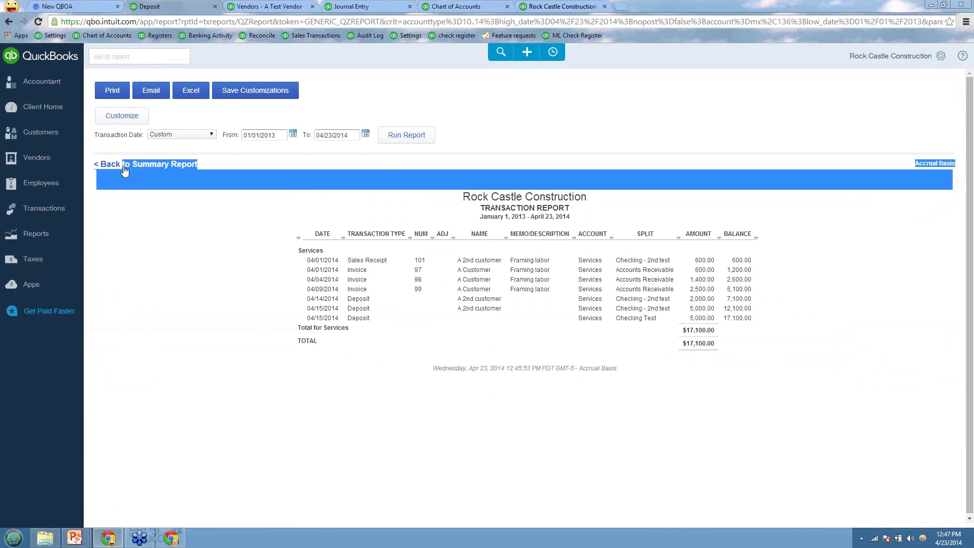
left_click(124, 171)
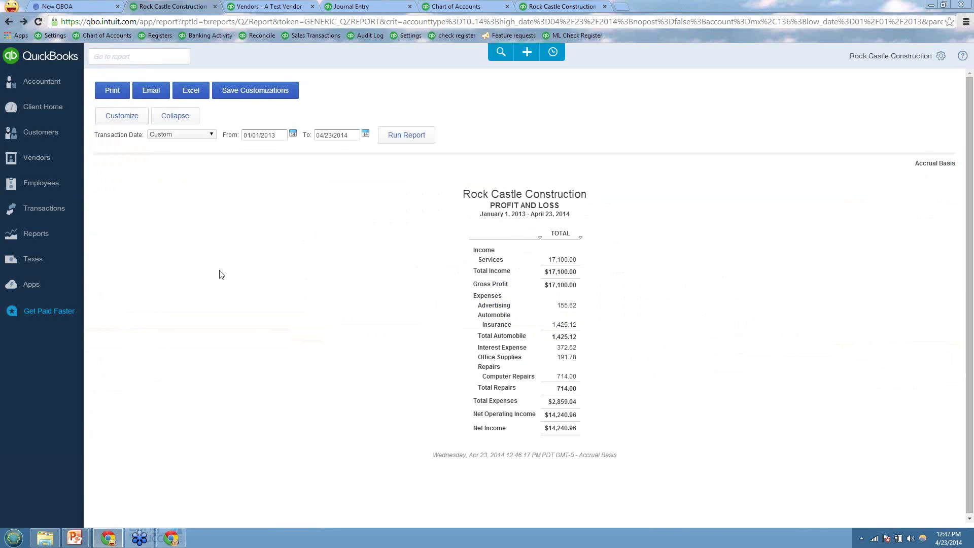
left_click(49, 240)
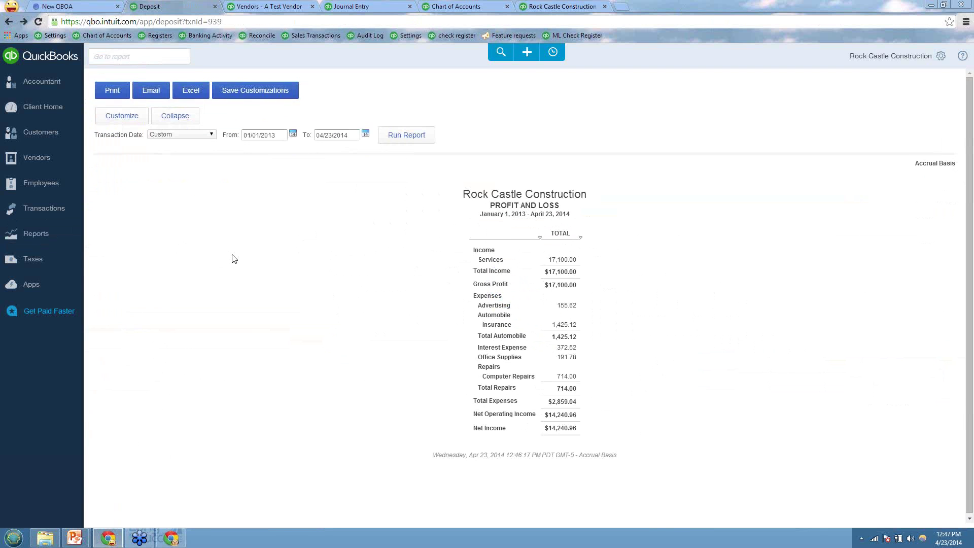
left_click(44, 514)
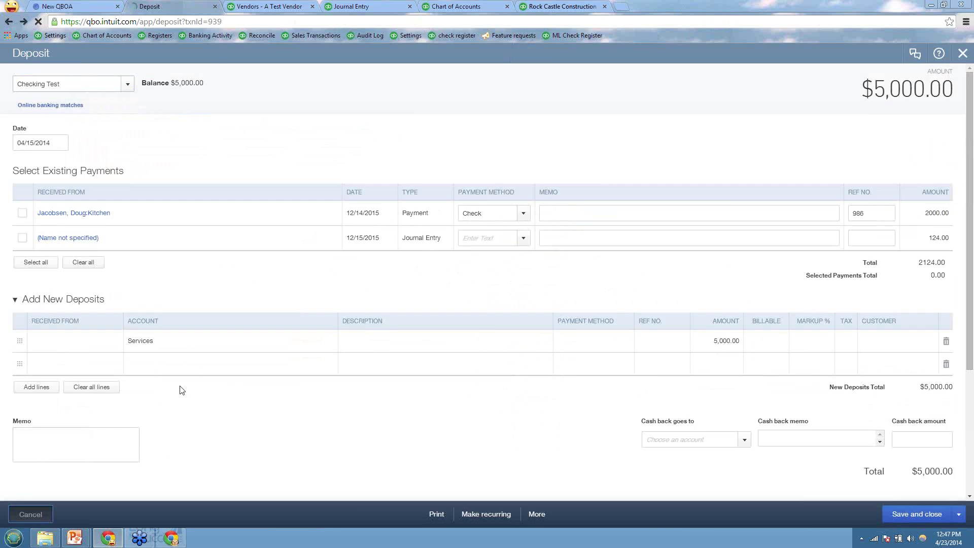
View the Sales by Customer Summary report from the Review Sales group, and return to the report list.
left_click(55, 242)
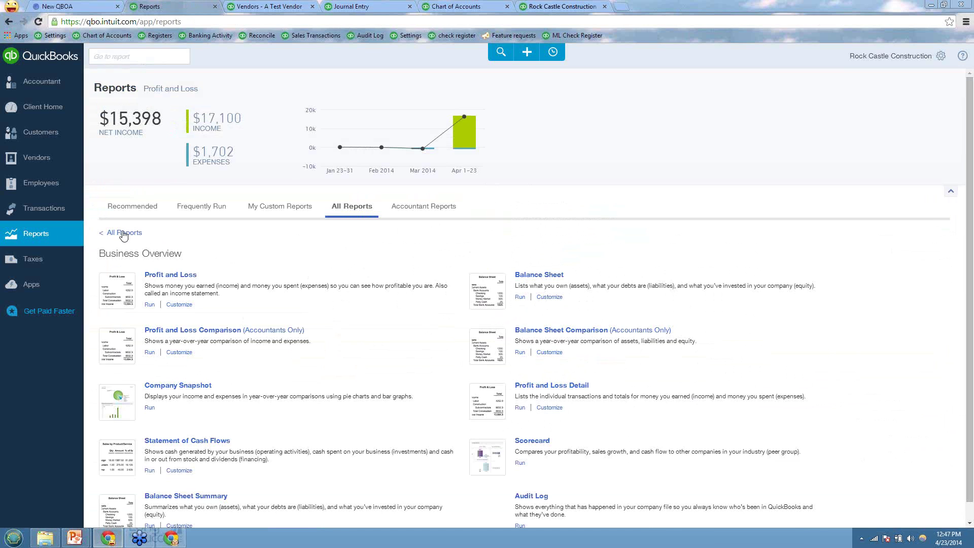
left_click(124, 235)
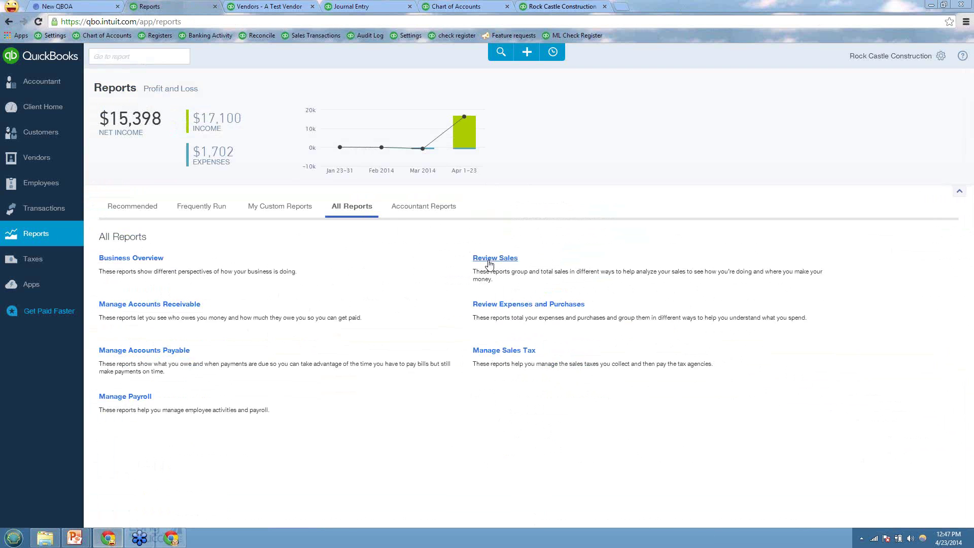
left_click(486, 261)
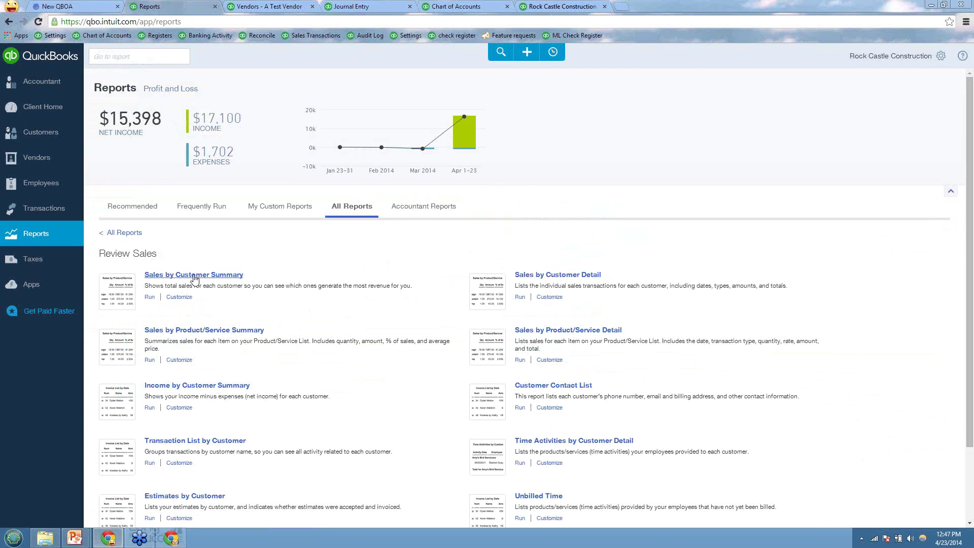
left_click(194, 277)
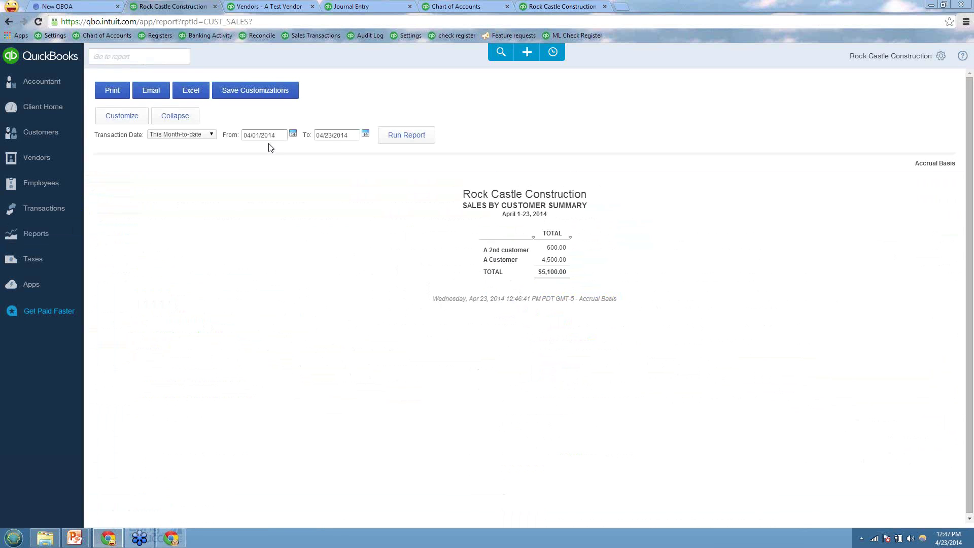
left_click(356, 136)
key("alt+Left")
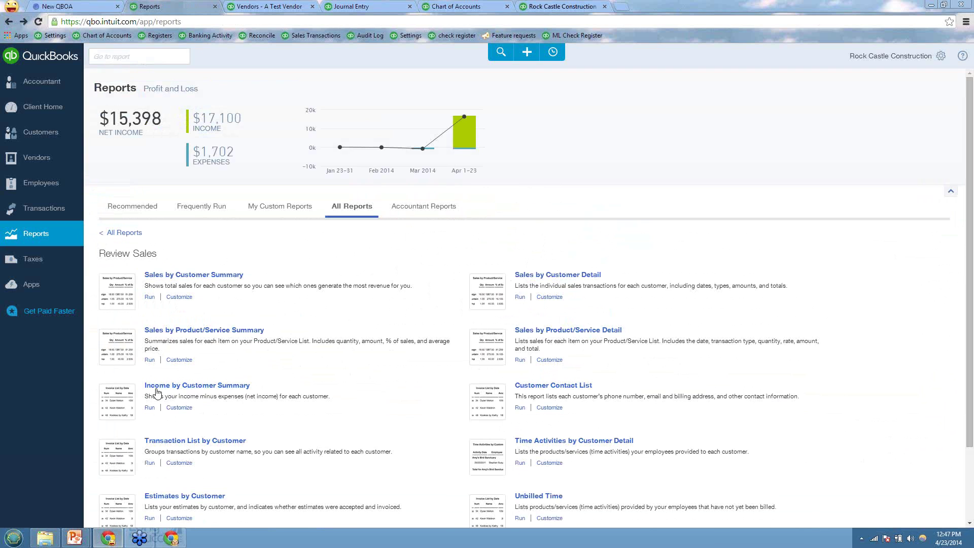
Open the Income by Customer Summary report and try to change its start date, and return to the report list.
left_click(158, 388)
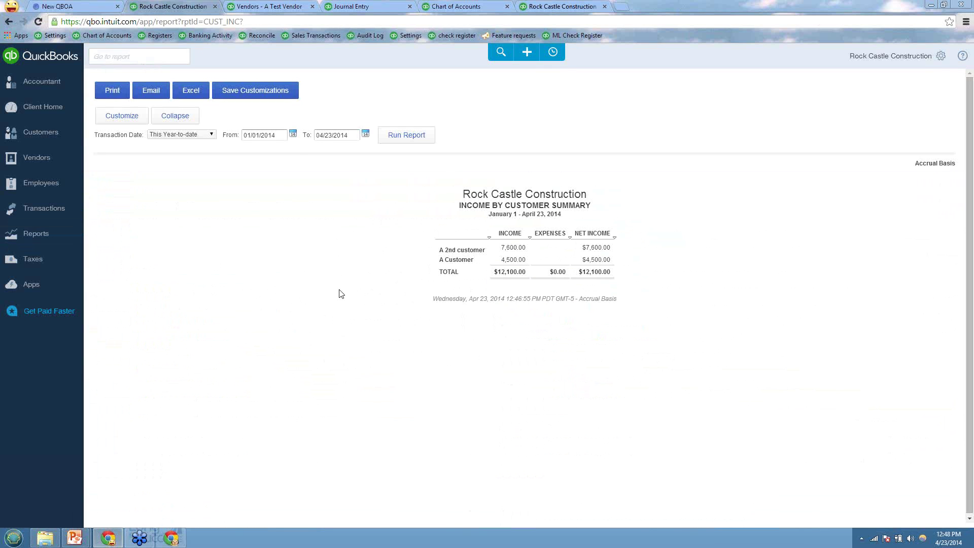
left_click(273, 135)
key("BackSpace")
key("BackSpace")
type("0")
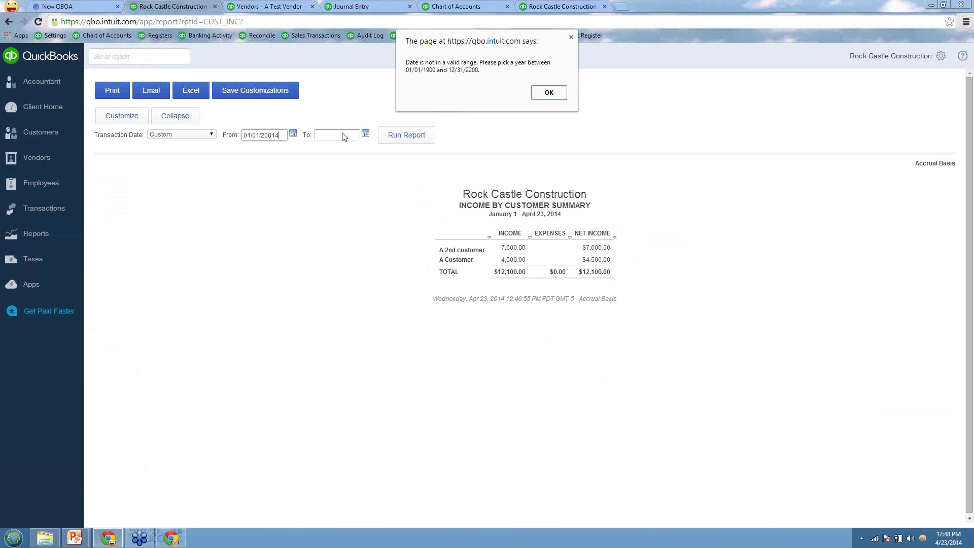
left_click(549, 93)
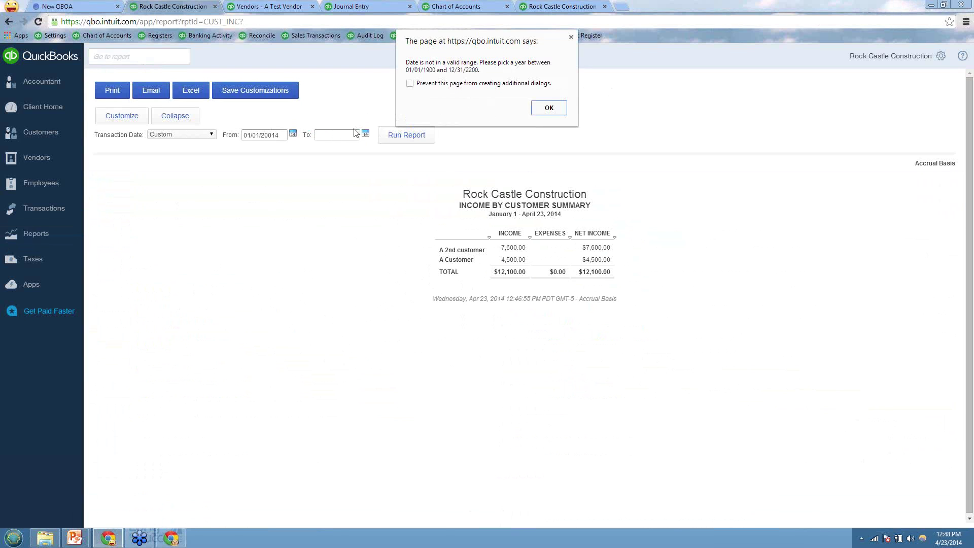
left_click(535, 109)
left_click(328, 136)
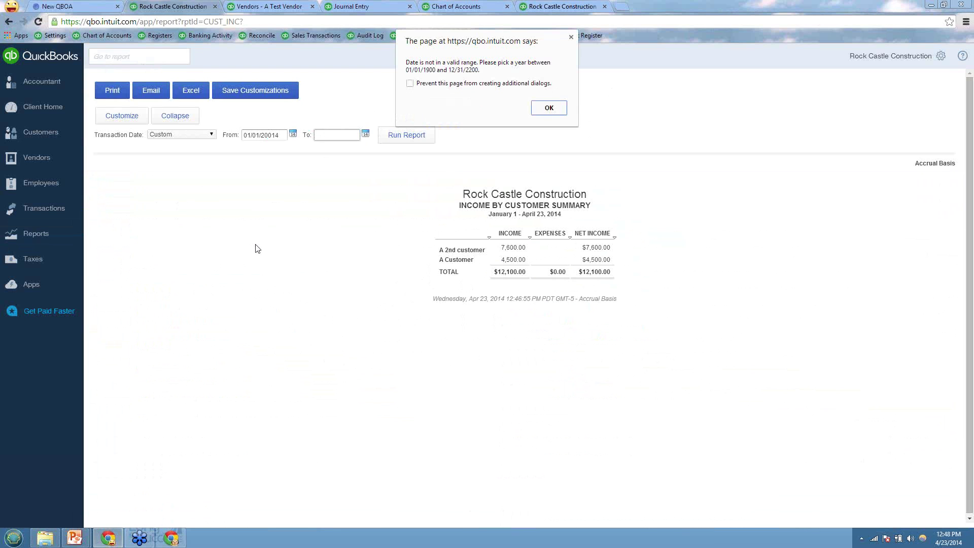
key("Return")
key("alt+Left")
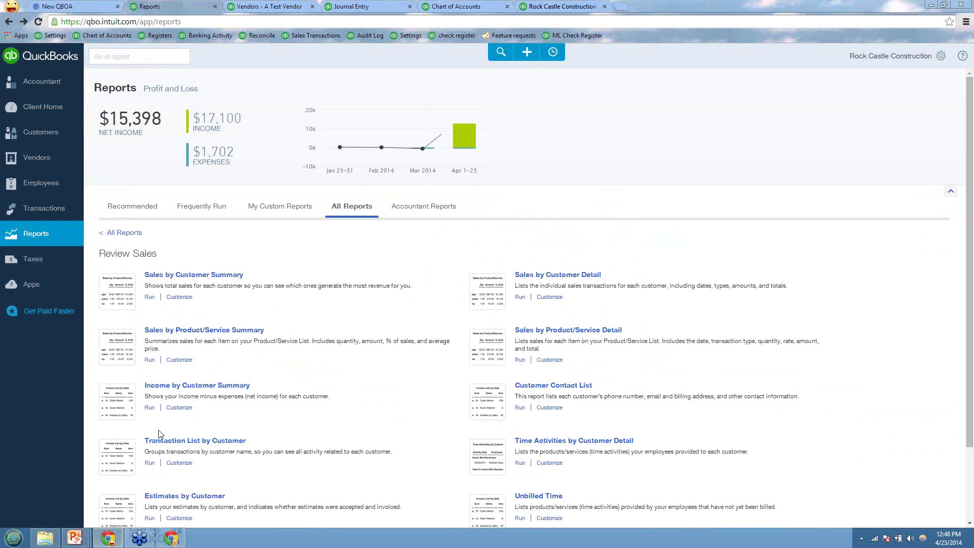
View the year-to-date Income by Customer Summary report, and check the list of recent transactions.
left_click(175, 386)
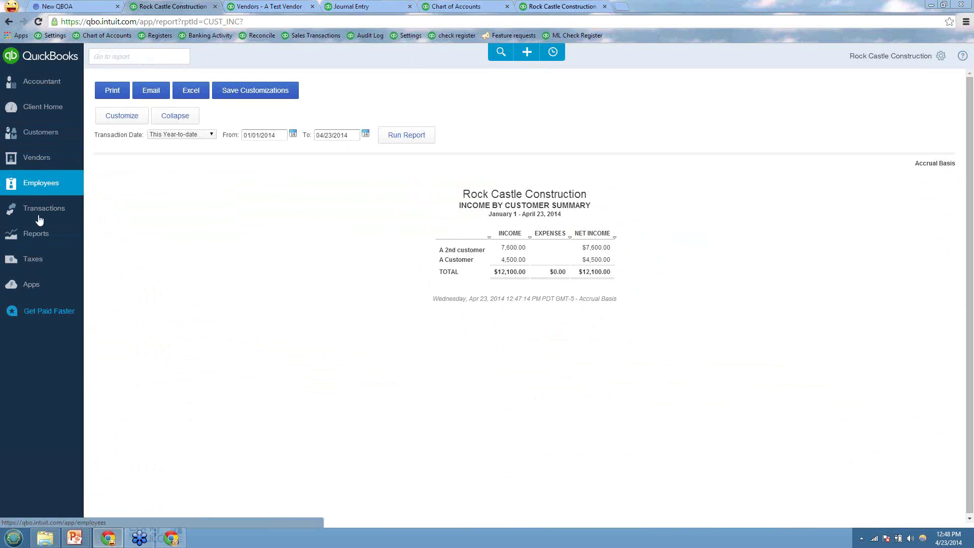
mouse_move(40, 218)
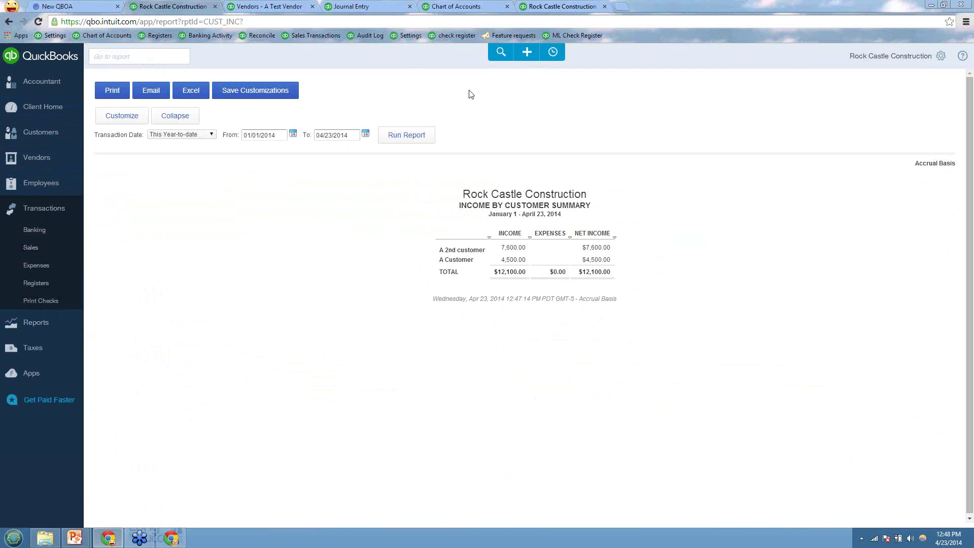
left_click(558, 55)
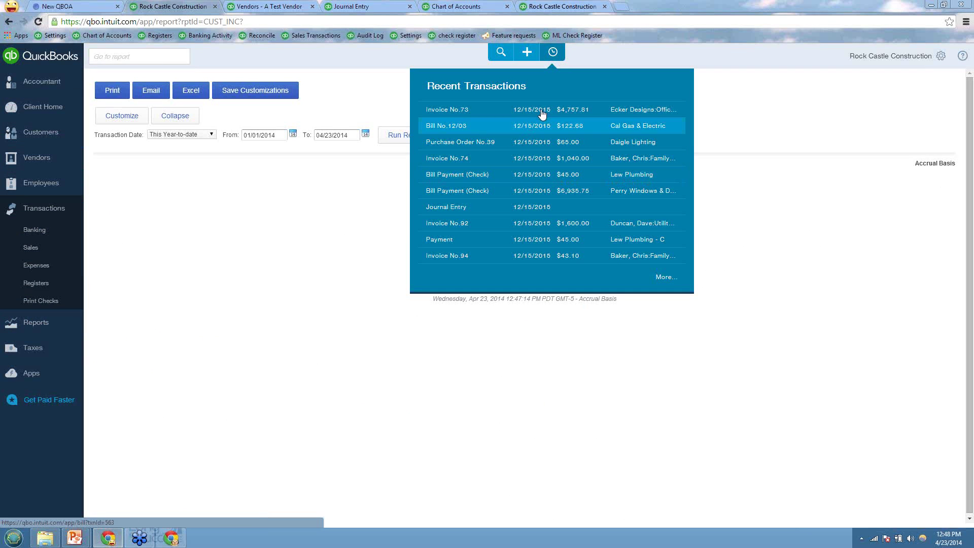
Run an advanced transaction search for deposits with today's date.
left_click(500, 51)
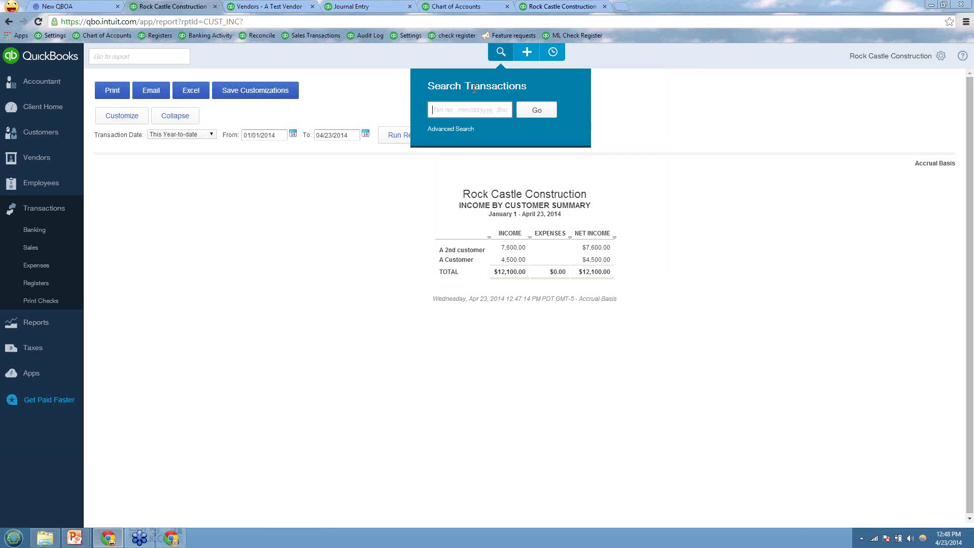
left_click(460, 130)
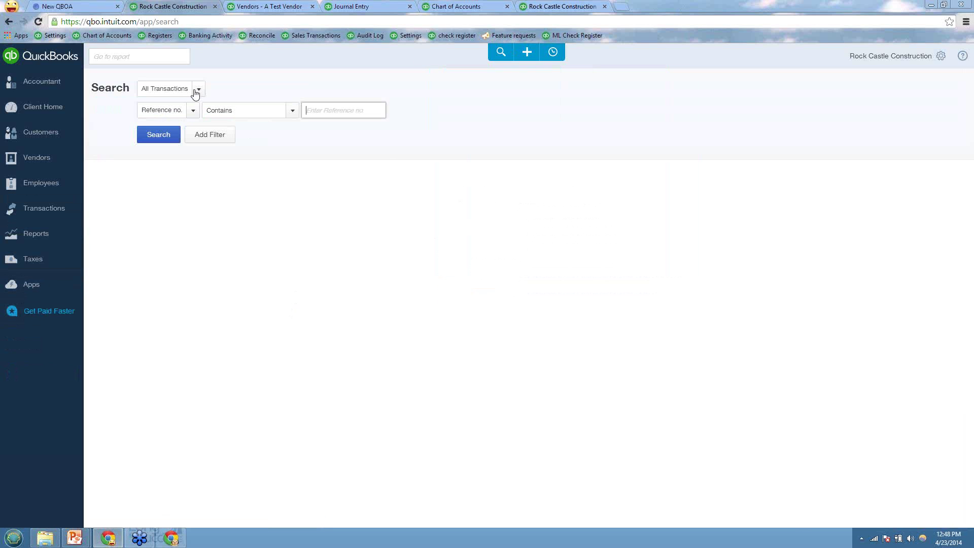
left_click(165, 89)
scroll(160, 213, "down", 3)
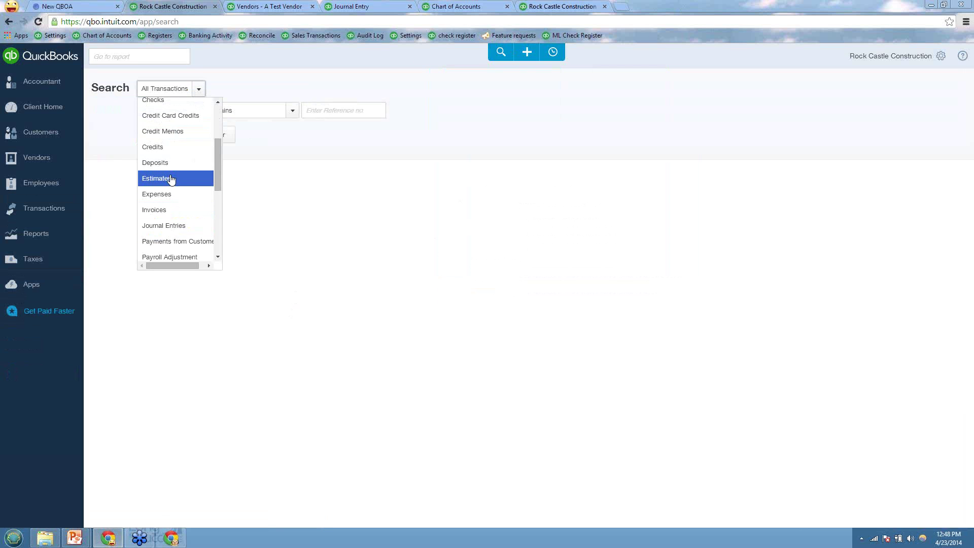
left_click(171, 163)
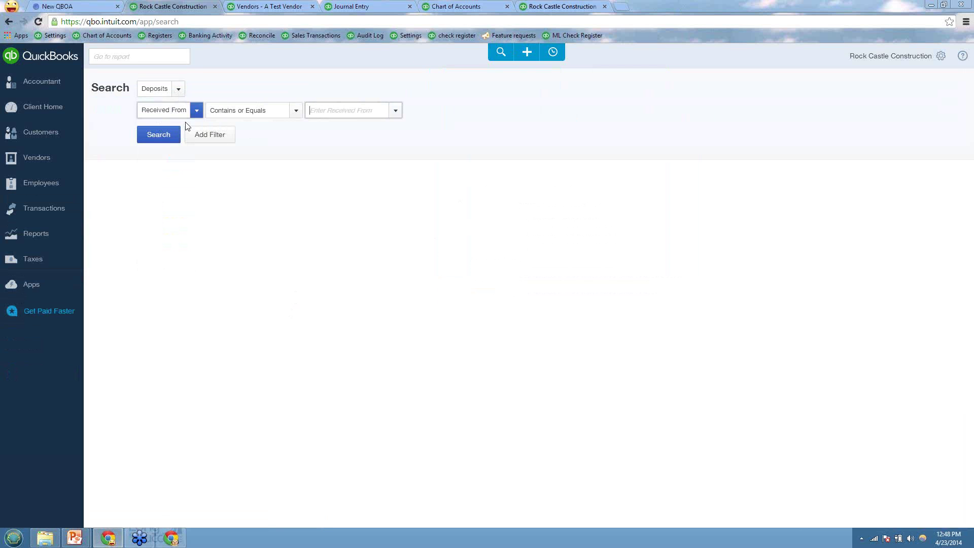
left_click(196, 111)
left_click(156, 176)
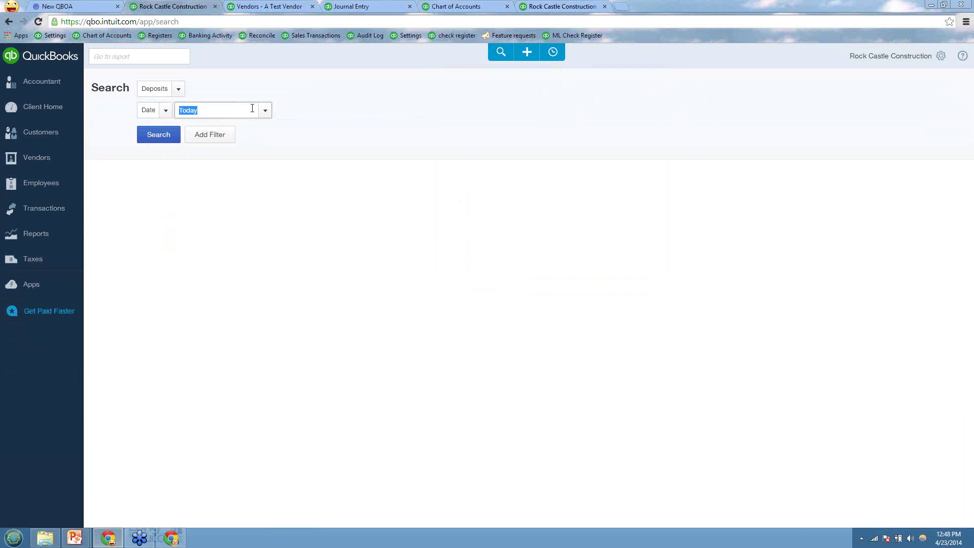
left_click(168, 137)
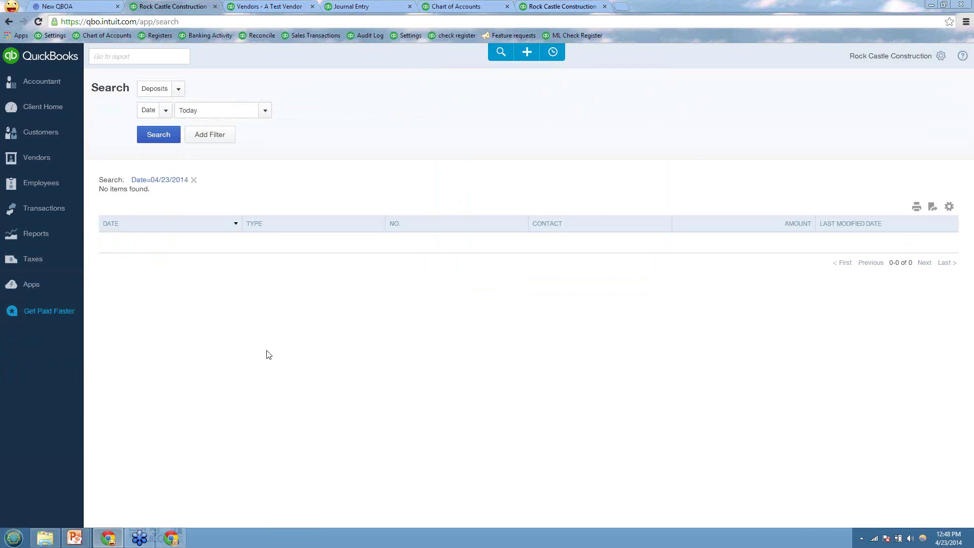
Open the Banking Activity page in a new browser tab and list the Checking Test transactions already in QuickBooks.
right_click(202, 35)
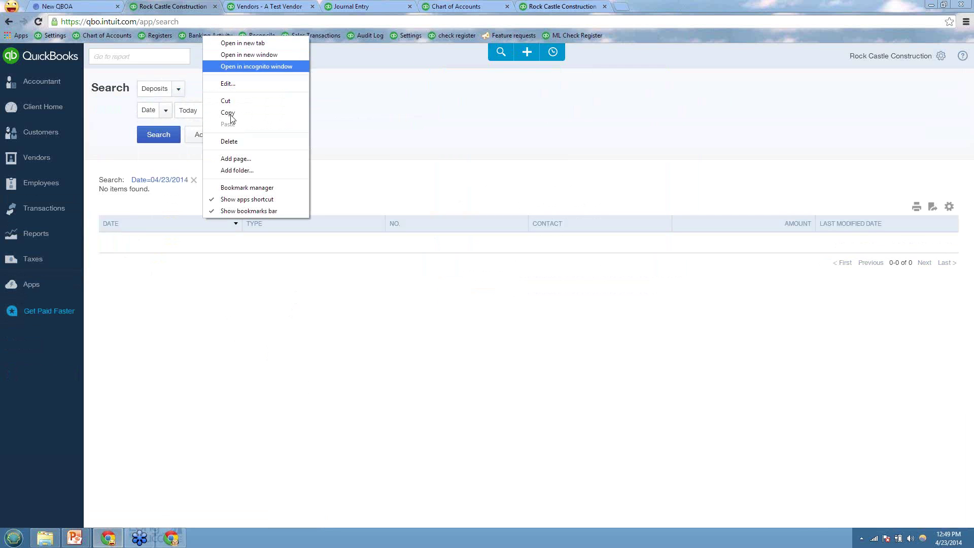
left_click(242, 46)
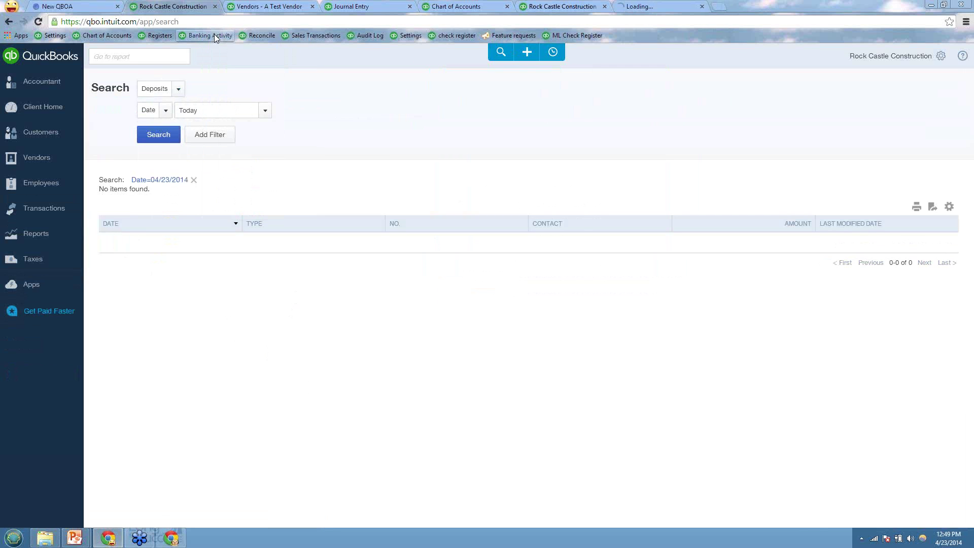
left_click(642, 7)
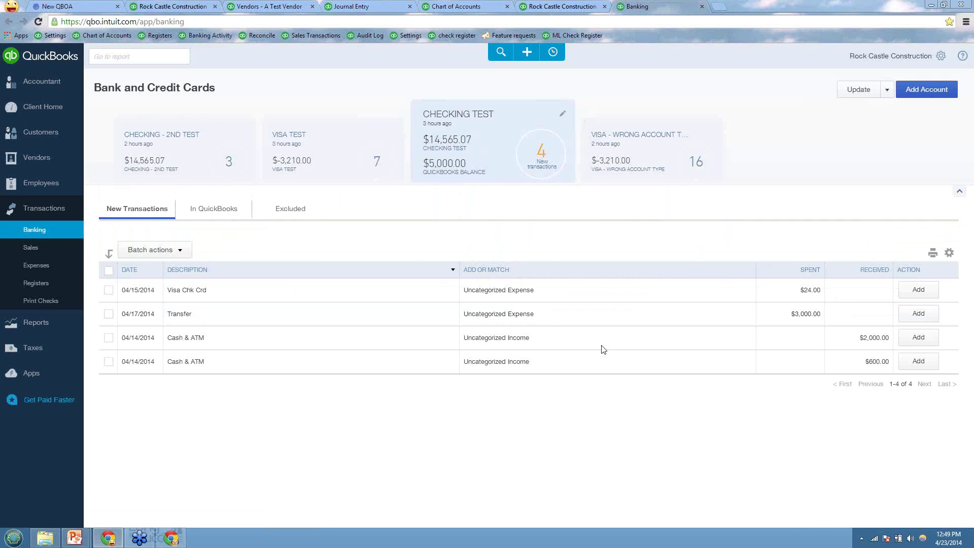
left_click(209, 209)
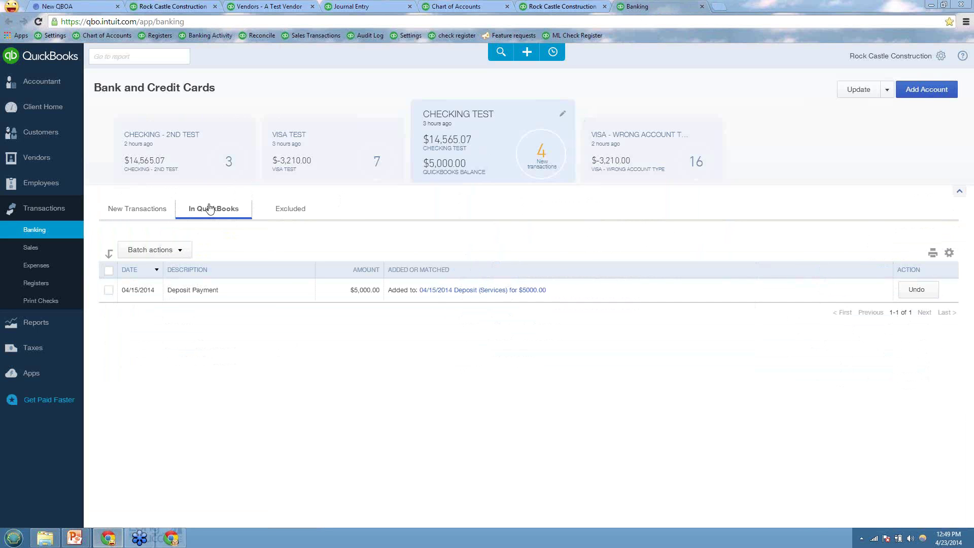
Assign A Test Customer 3 as the received-from name on the 04/15/2014 Services deposit of $5,000.00, and save it.
left_click(454, 292)
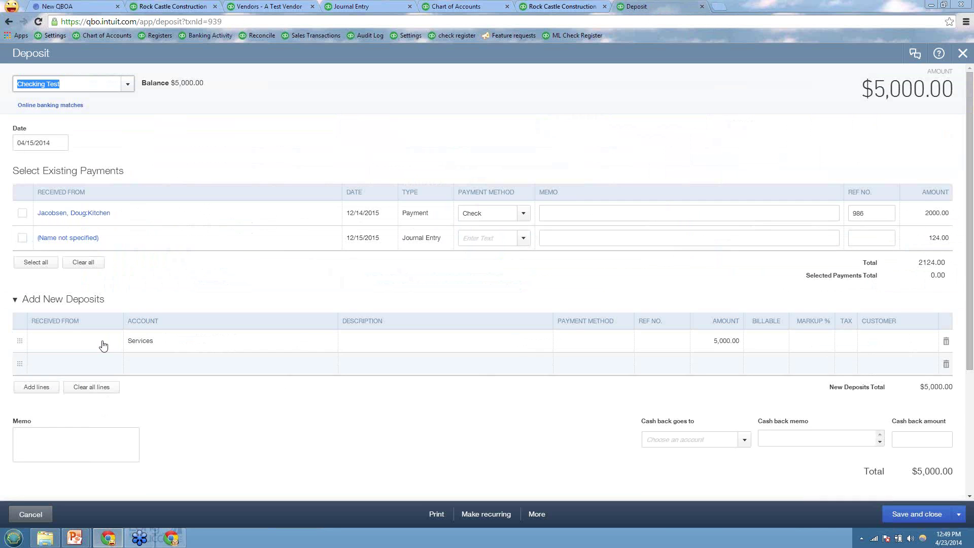
left_click(103, 345)
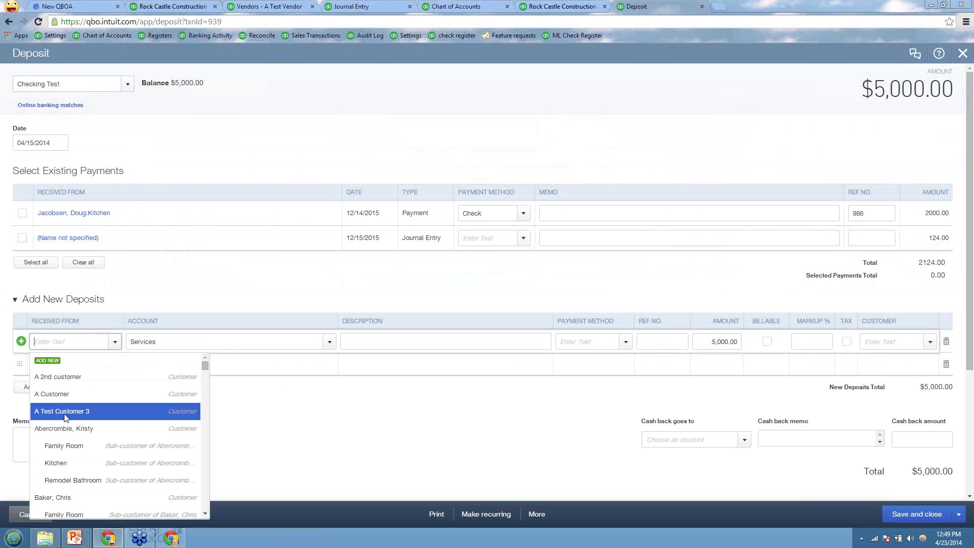
left_click(65, 411)
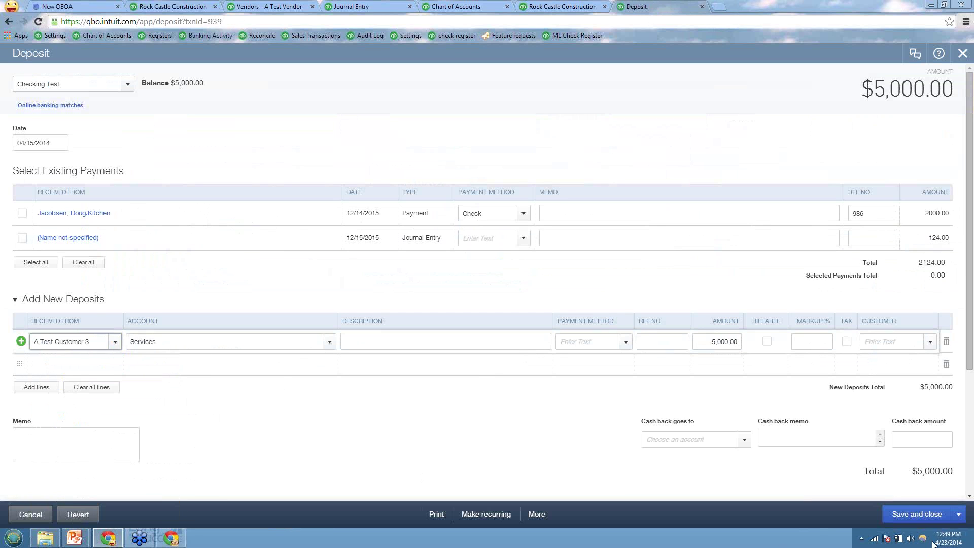
left_click(906, 515)
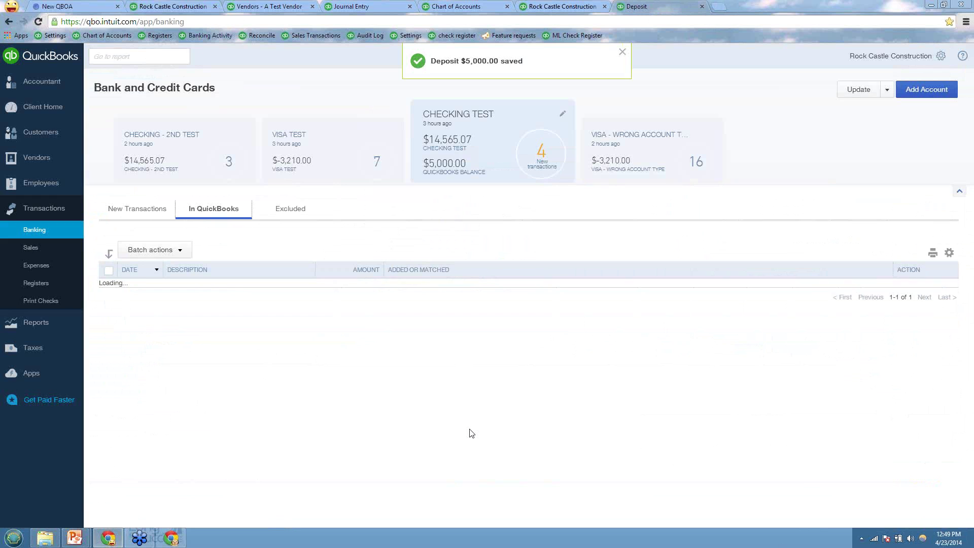
Rerun the Income by Customer Summary report from the Review Sales group, and return to the report list.
left_click(173, 6)
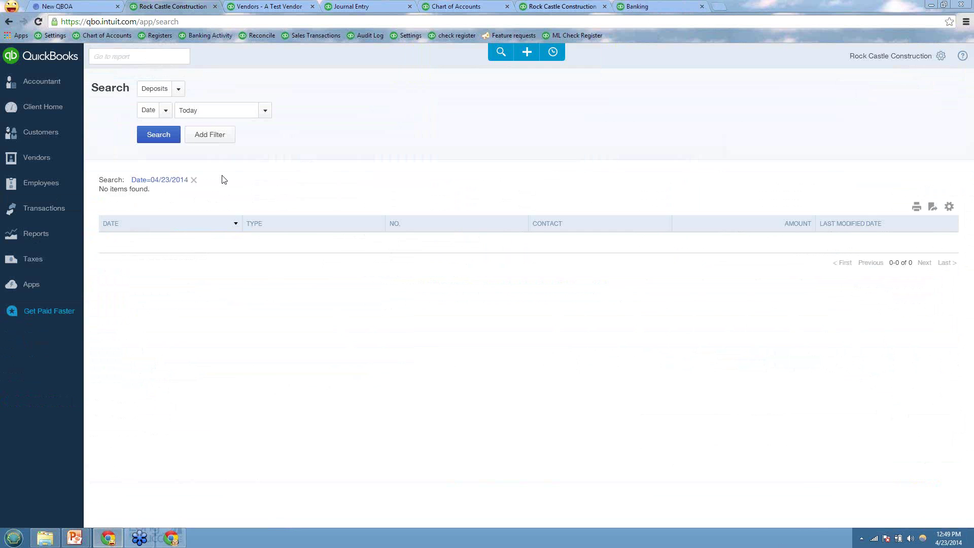
left_click(38, 239)
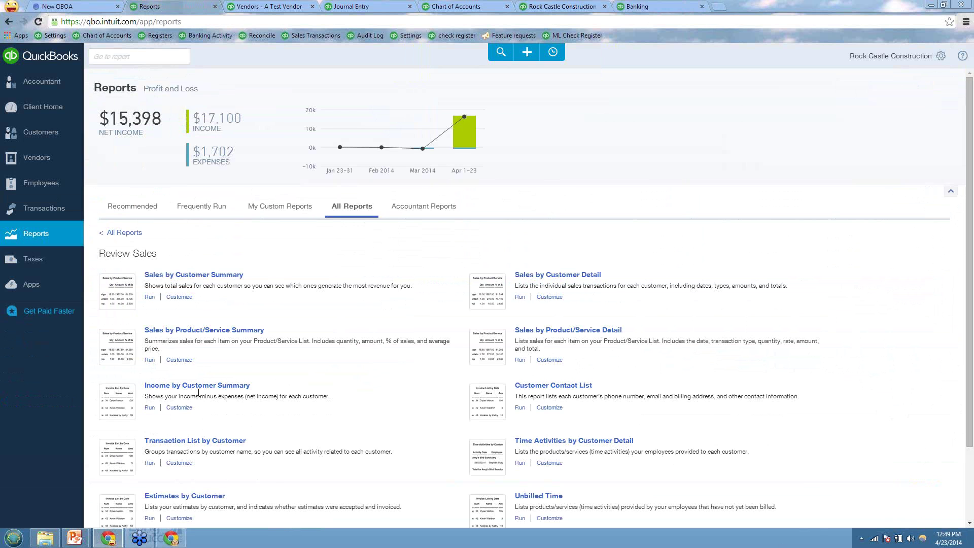
left_click(197, 387)
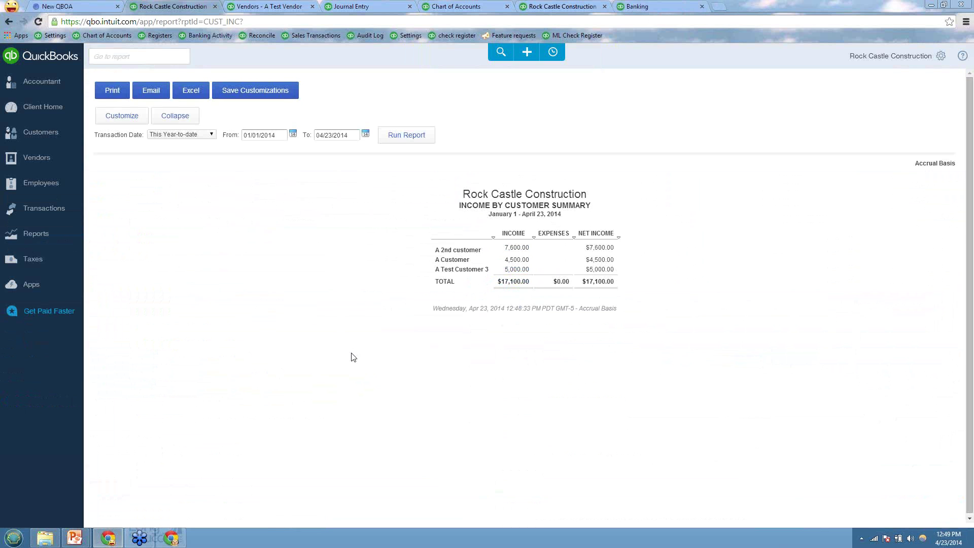
key("alt+Left")
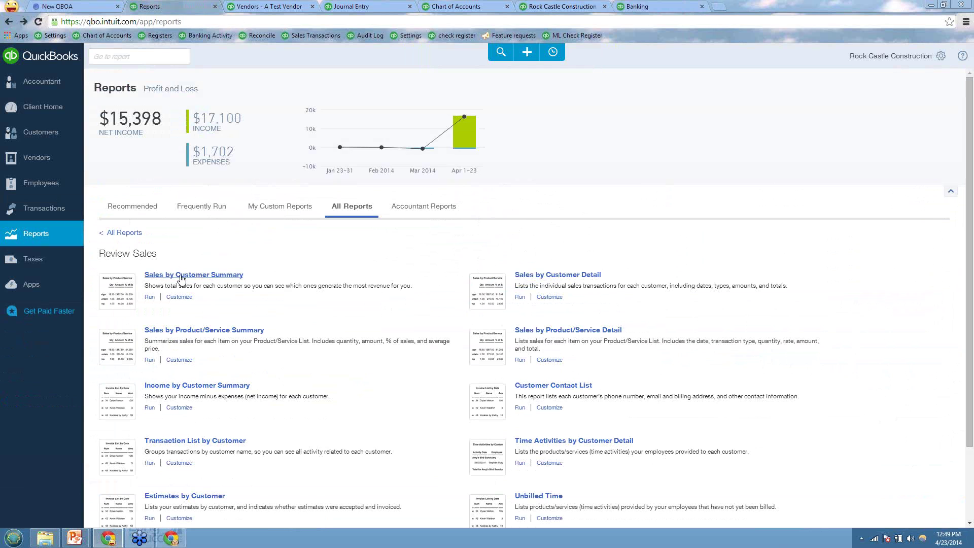
View the Sales by Customer Summary report, and check the transaction list in the record of A Test Customer 3.
left_click(181, 276)
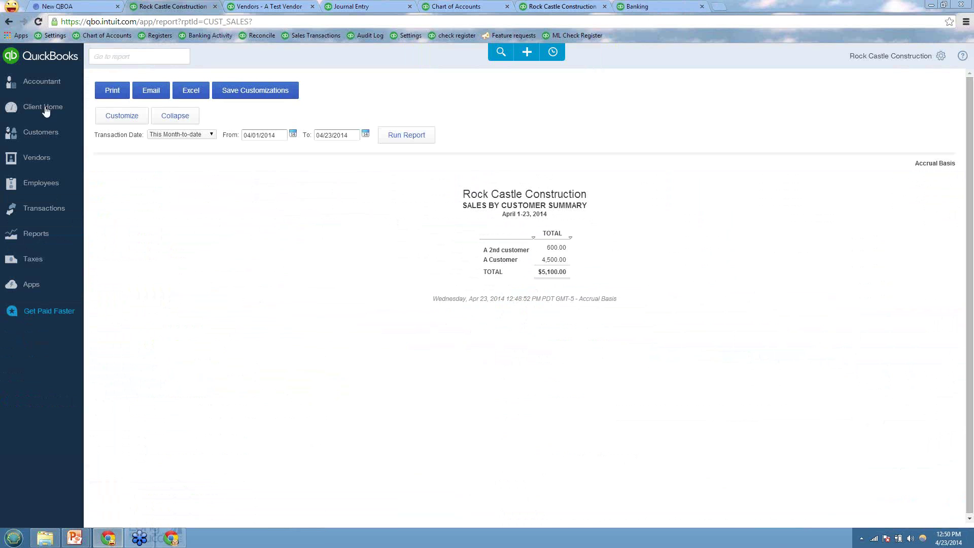
left_click(75, 169)
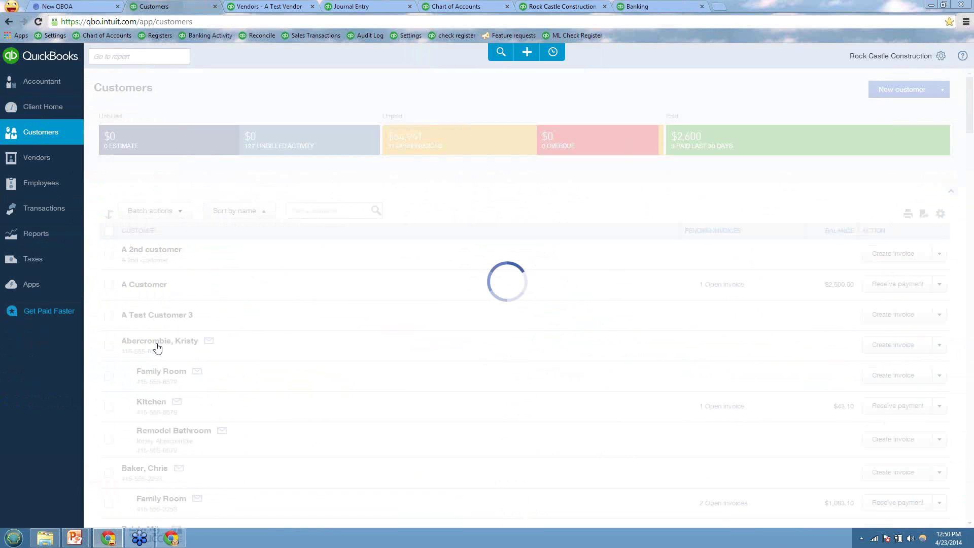
left_click(148, 316)
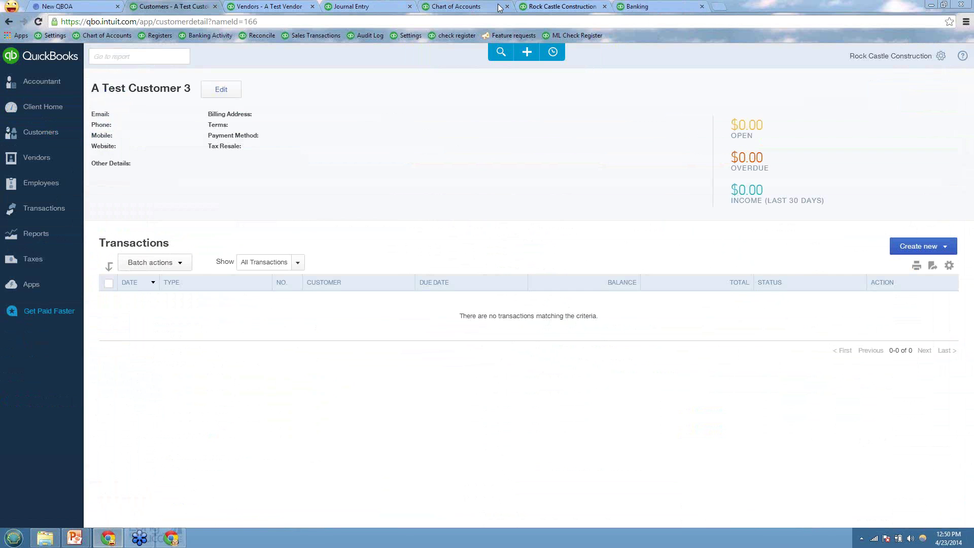
Look for matches to the 04/14/2014 Cash & ATM deposit of $2,000.00 in the Checking Test bank feed, and cancel the matching.
left_click(541, 7)
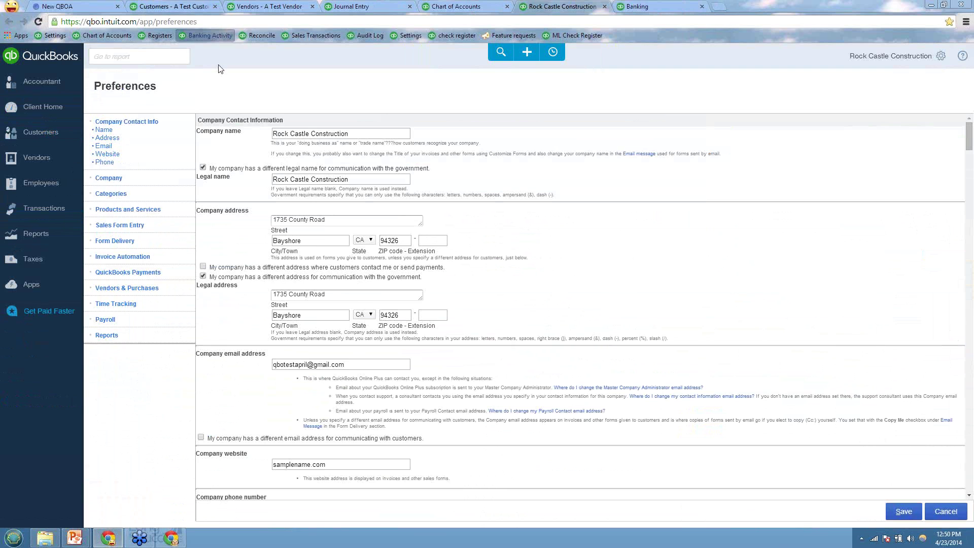
left_click(210, 35)
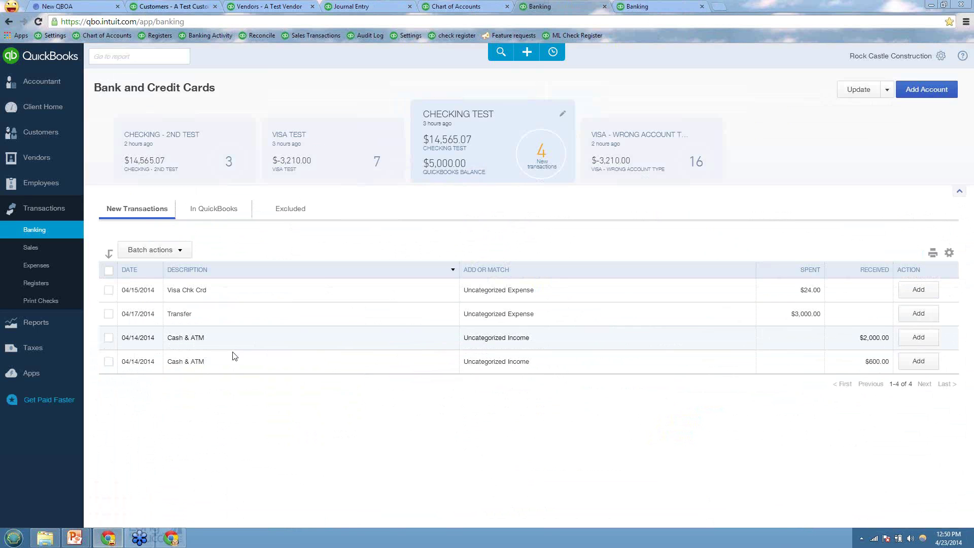
left_click(209, 339)
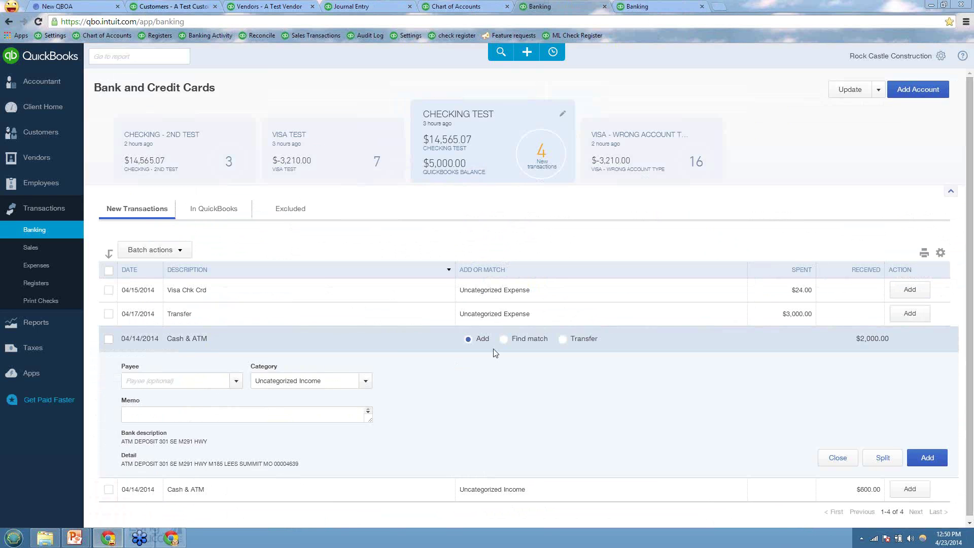
left_click(504, 339)
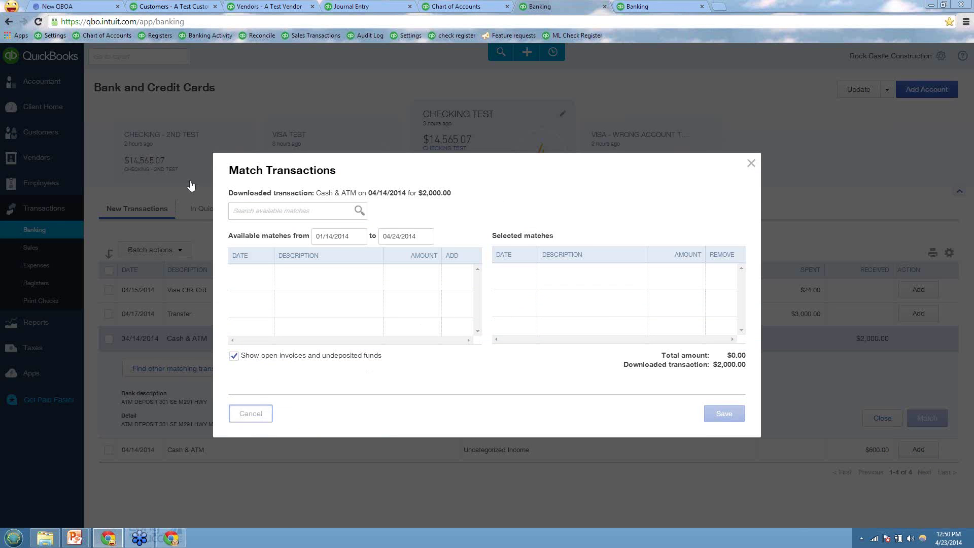
left_click(251, 413)
Switch to the Checking - 2nd Test bank feed and list its transactions already in QuickBooks.
left_click(207, 153)
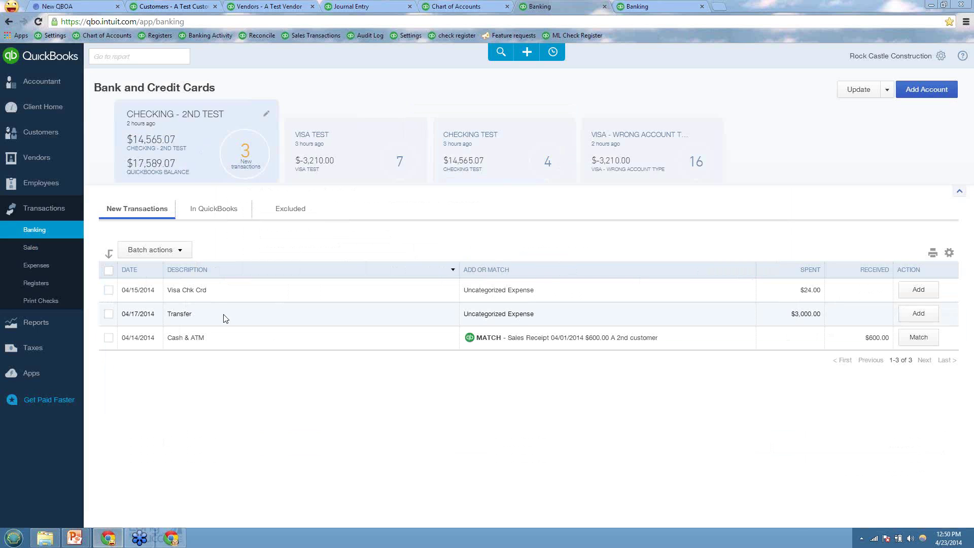
left_click(225, 318)
left_click(224, 208)
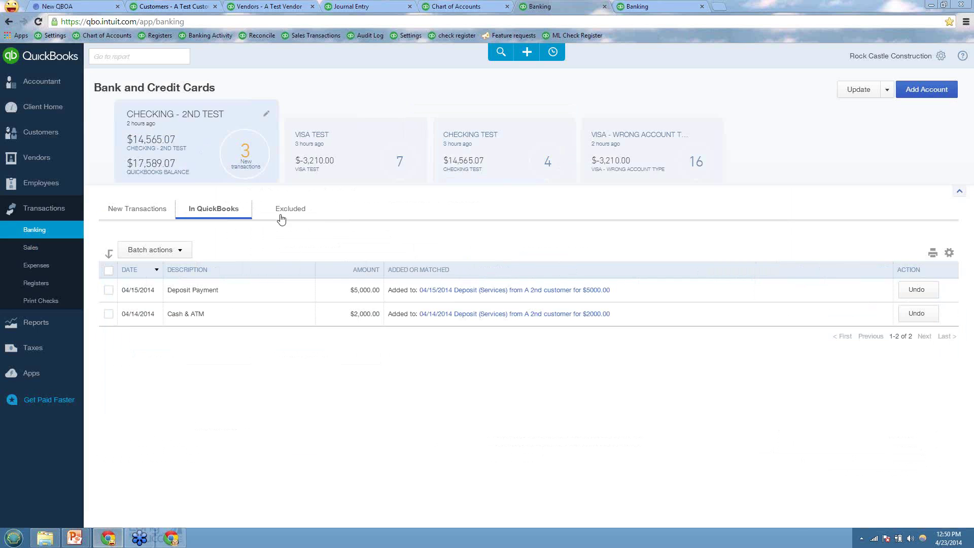
Undo both deposits added from the Checking - 2nd Test bank feed in one batch, and return to its new transactions.
left_click(109, 272)
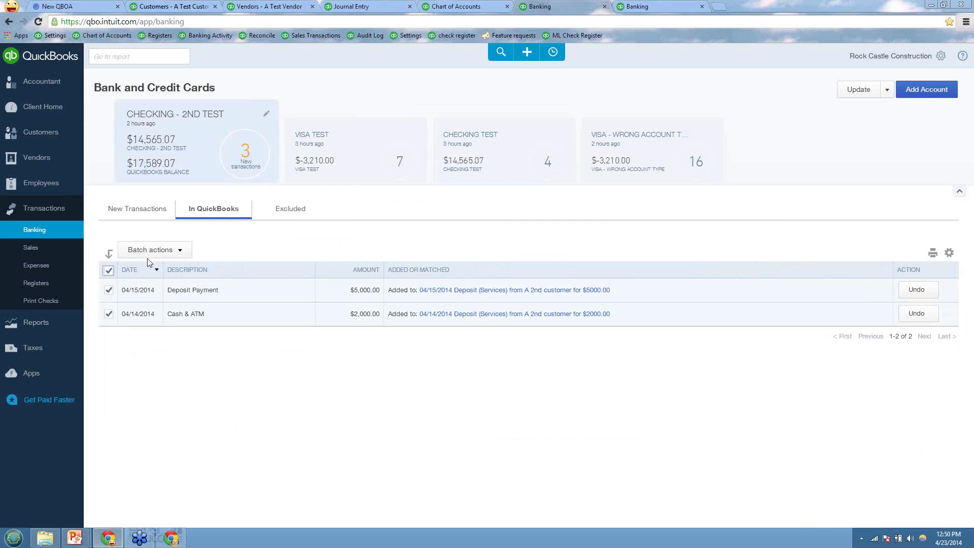
left_click(139, 210)
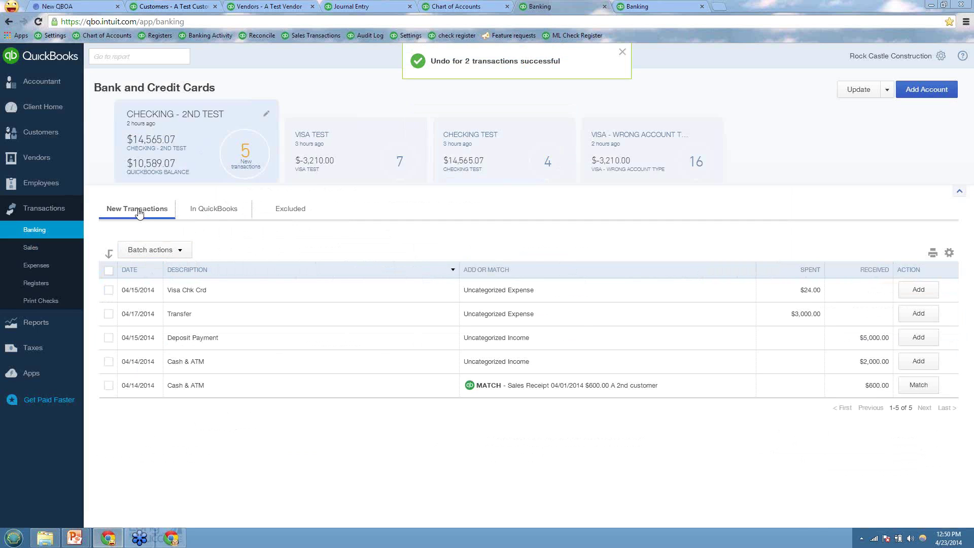
Look for matches to the 04/15/2014 Deposit Payment of $5,000.00, cancel the matching, and view the recent transactions.
left_click(272, 345)
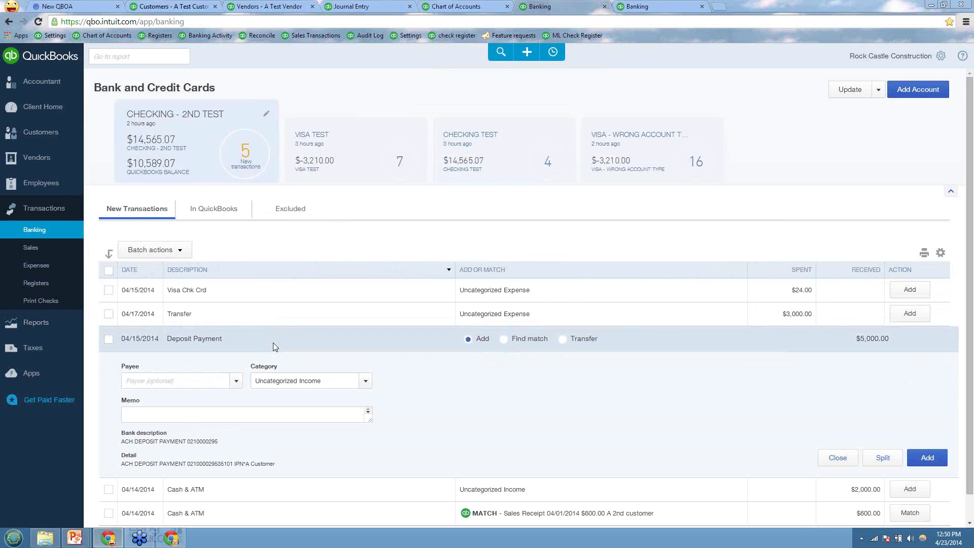
left_click(504, 339)
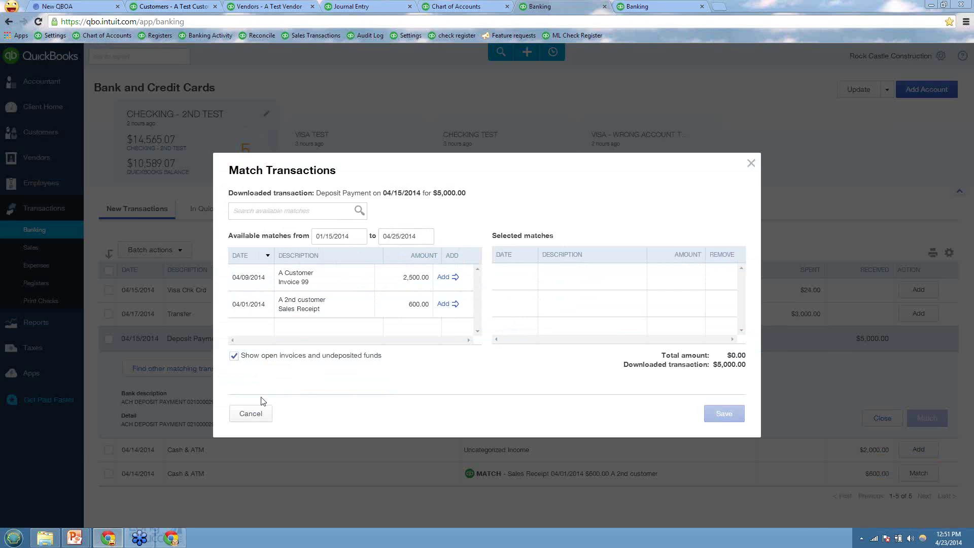
left_click(255, 416)
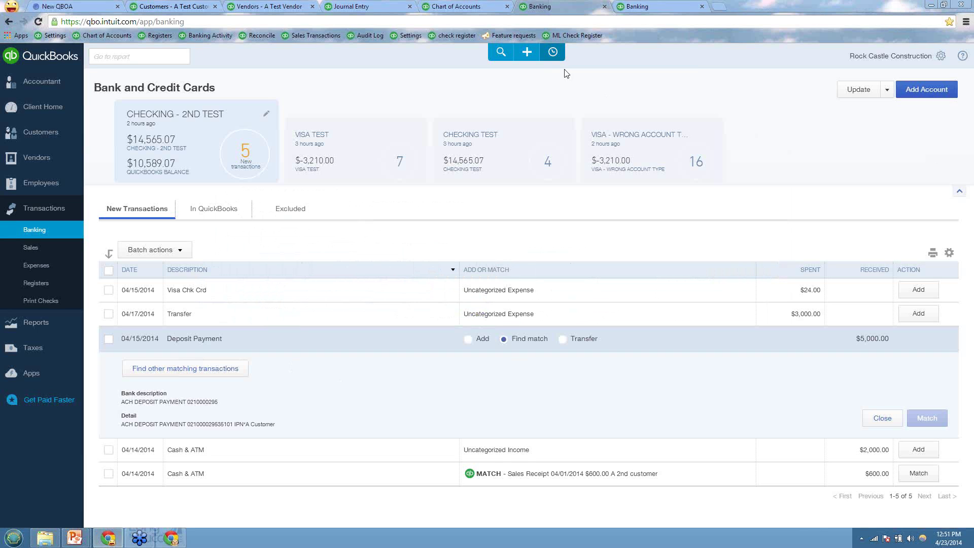
left_click(557, 58)
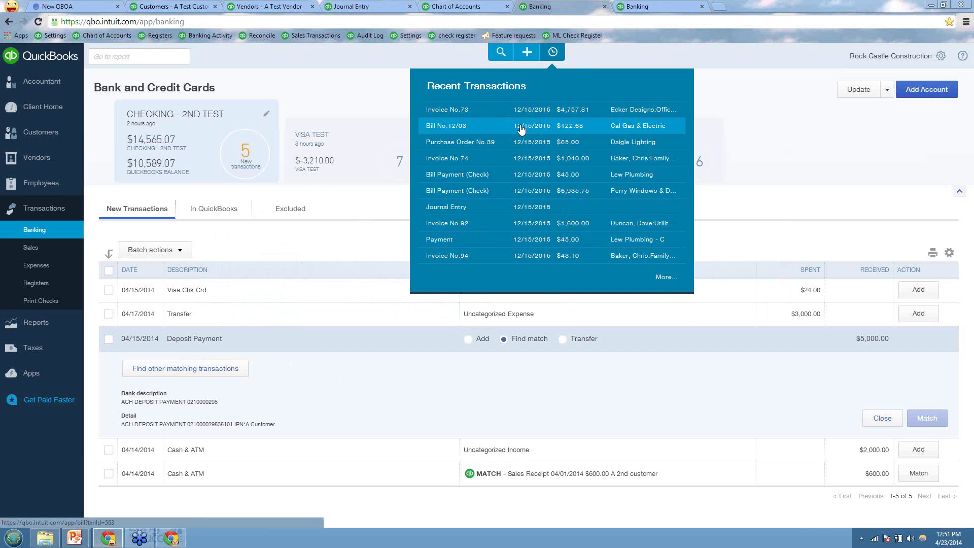
left_click(368, 229)
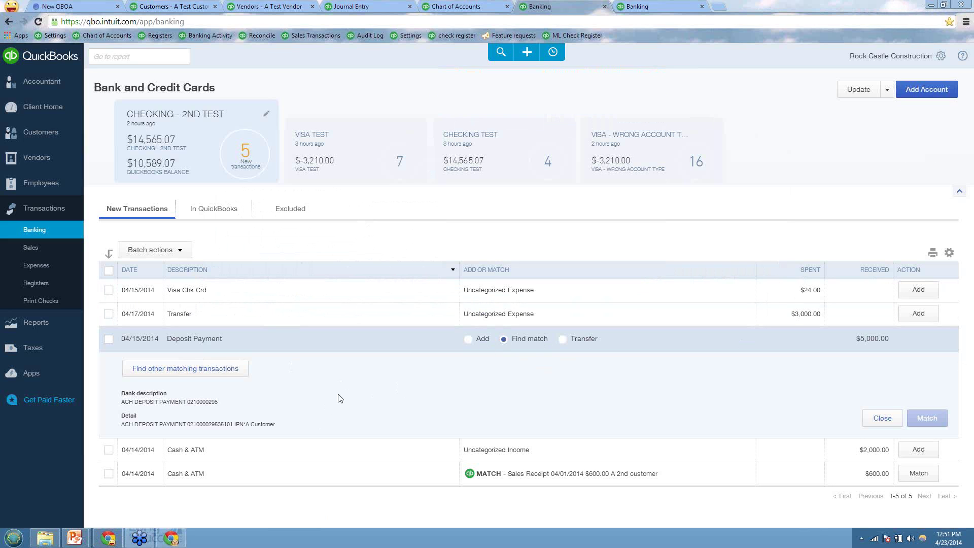
Review the other available matches for the $5,000.00 Deposit Payment without selecting any, and go to the customer list.
left_click(183, 370)
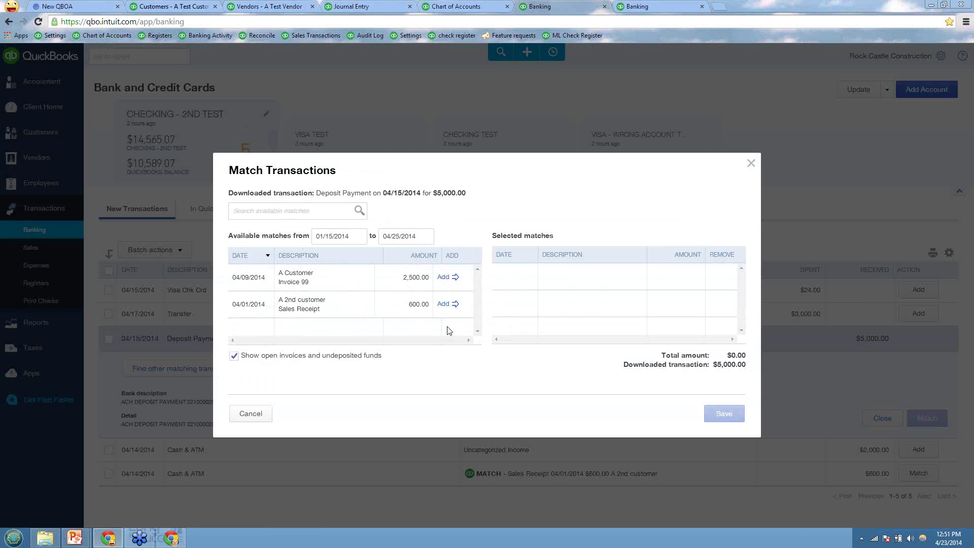
left_click(250, 414)
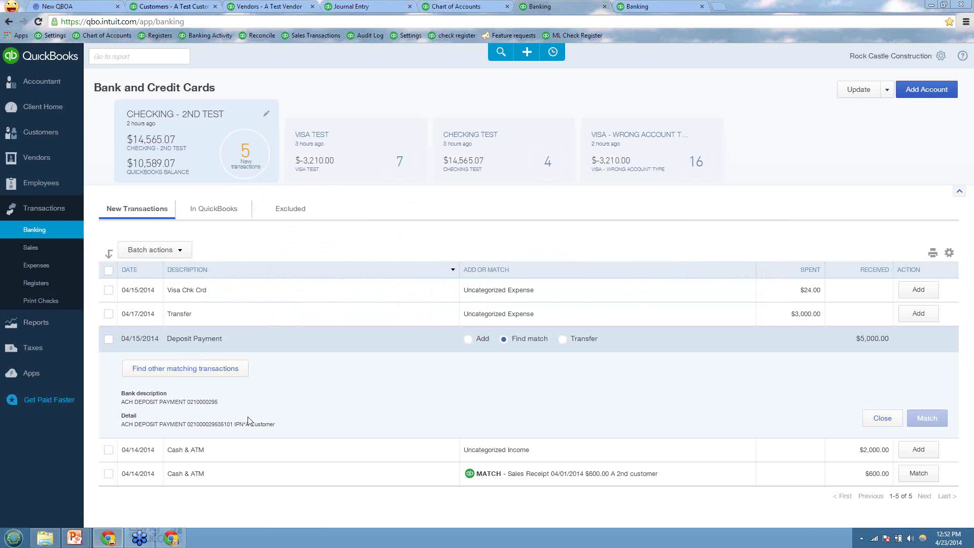
left_click(41, 133)
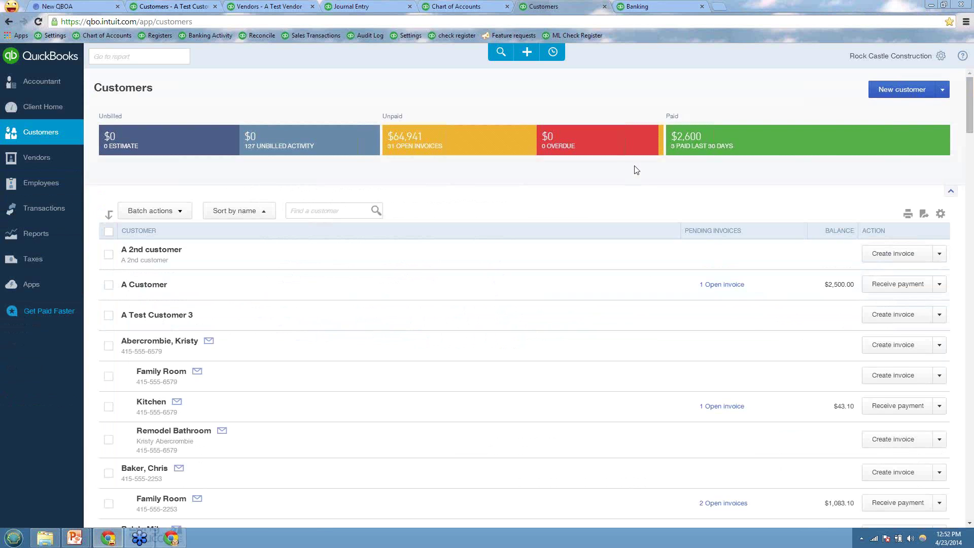
From the other banking page, start a reconciliation of the Checking account.
left_click(652, 9)
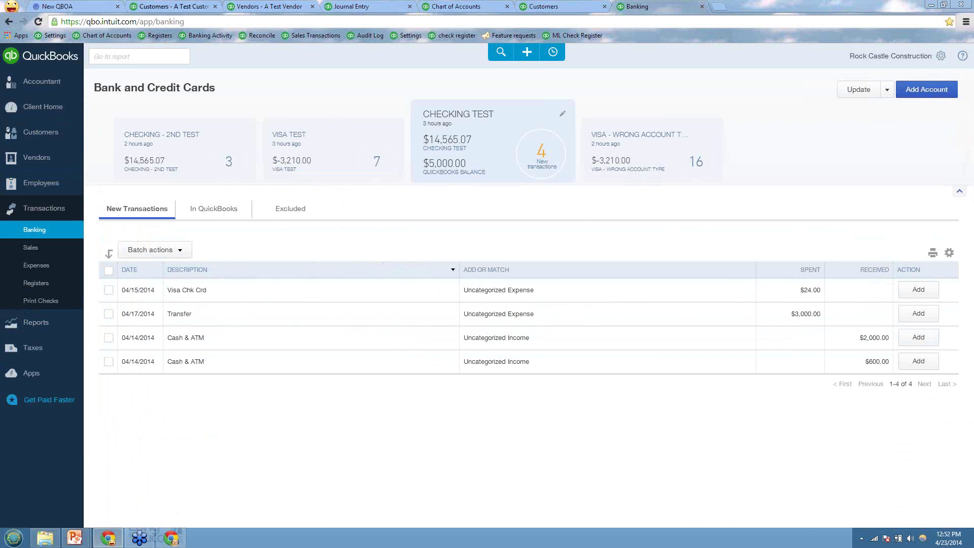
left_click(941, 56)
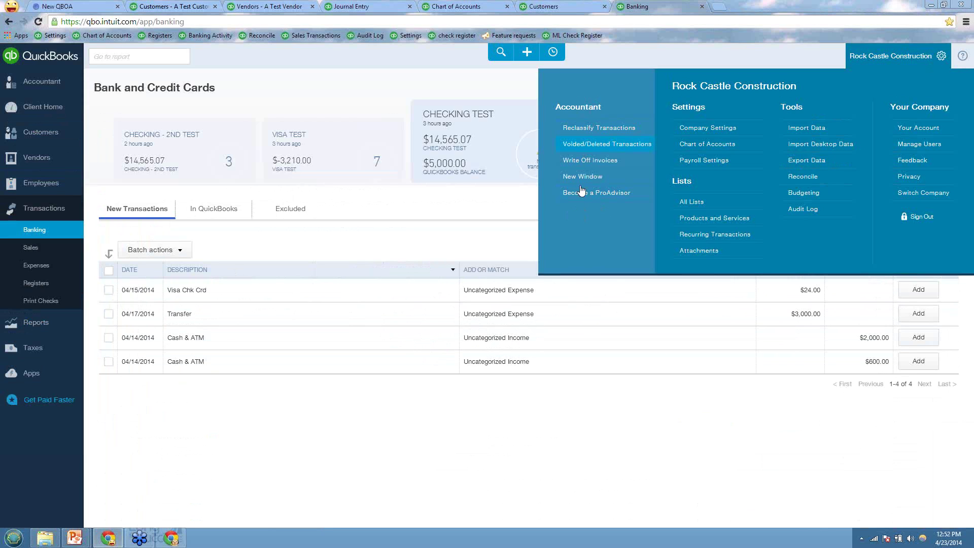
left_click(805, 176)
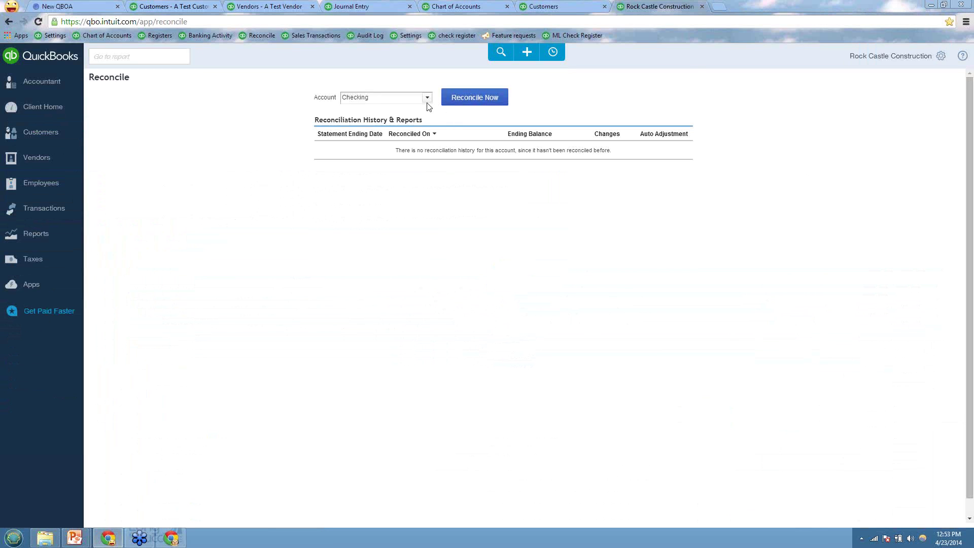
left_click(427, 98)
left_click(459, 99)
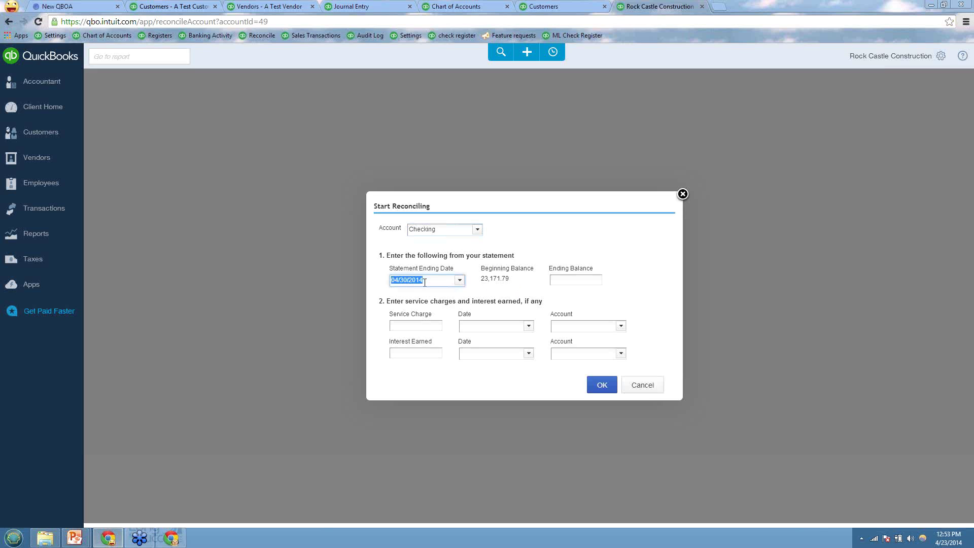
Begin the 04/30/2014 reconciliation with ending balance 1,234 and a service charge of 14 dated 04/23/2014, posted to Bank Service Charges.
key("Tab")
key("Tab")
type("14")
key("Tab")
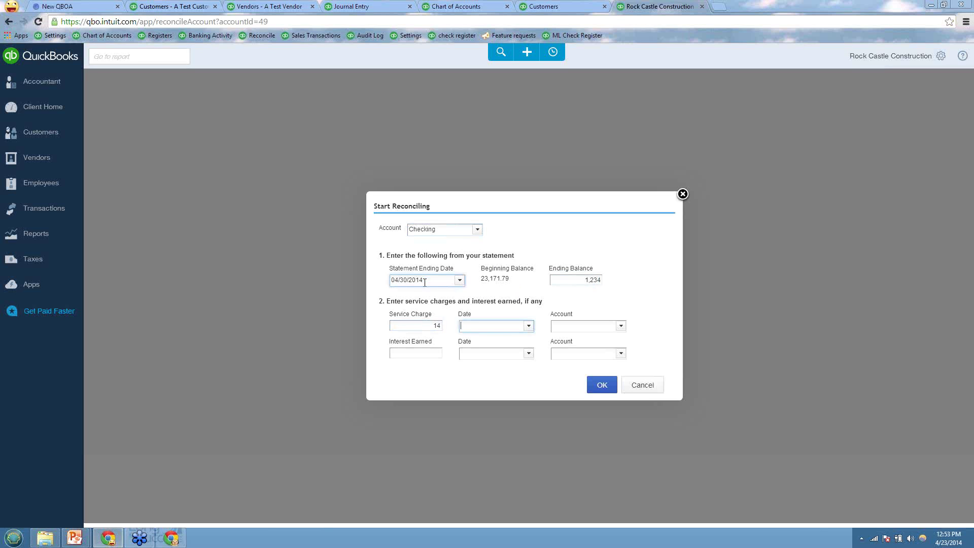
key("Tab")
type("Bankj")
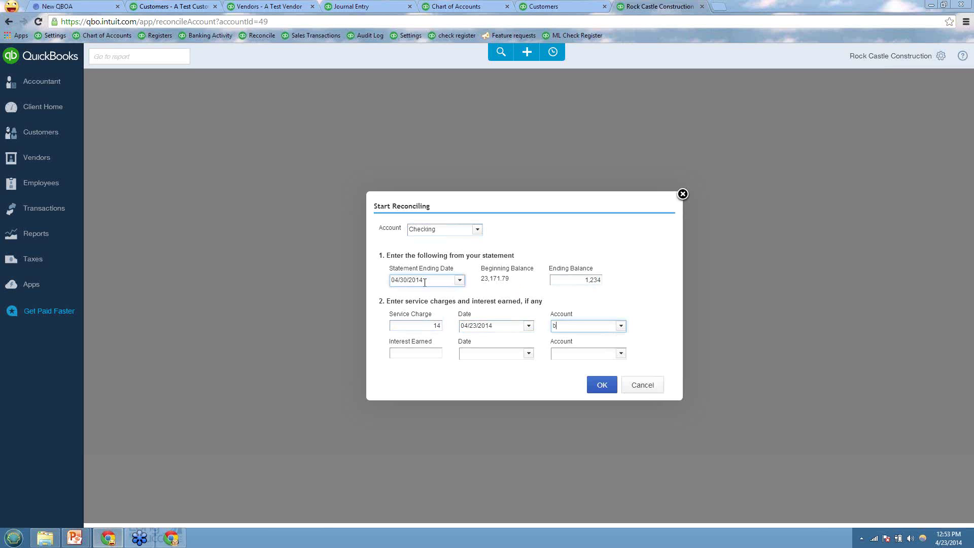
key("BackSpace")
key("BackSpace")
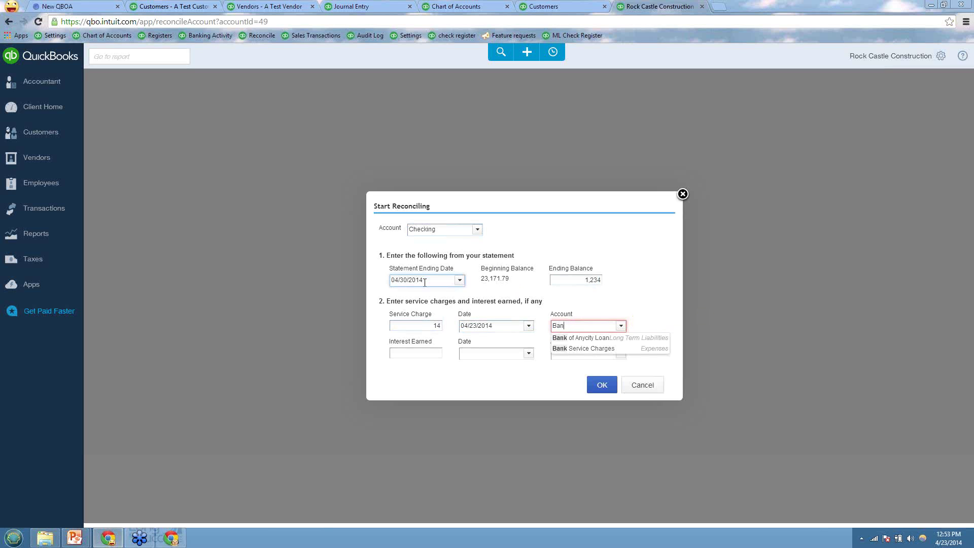
key("Down")
key("Tab")
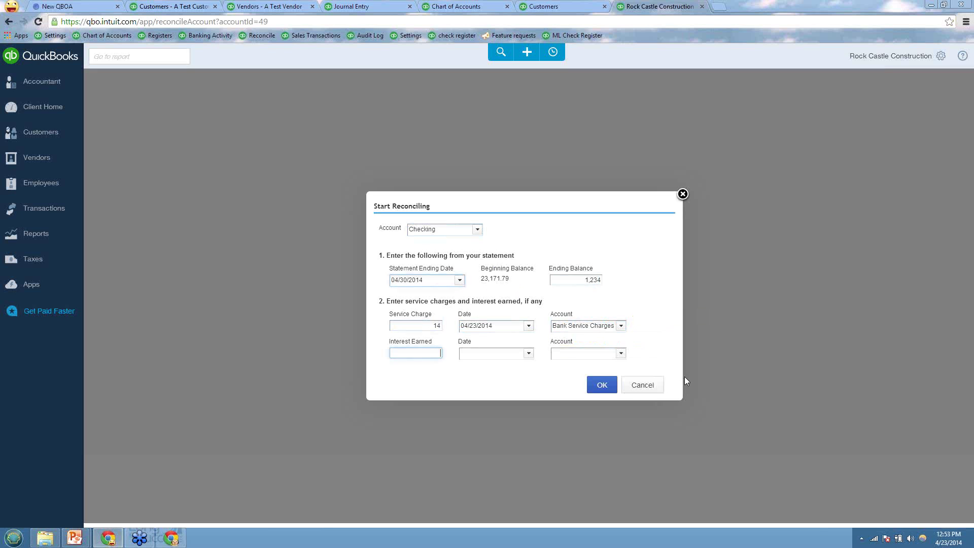
left_click(601, 385)
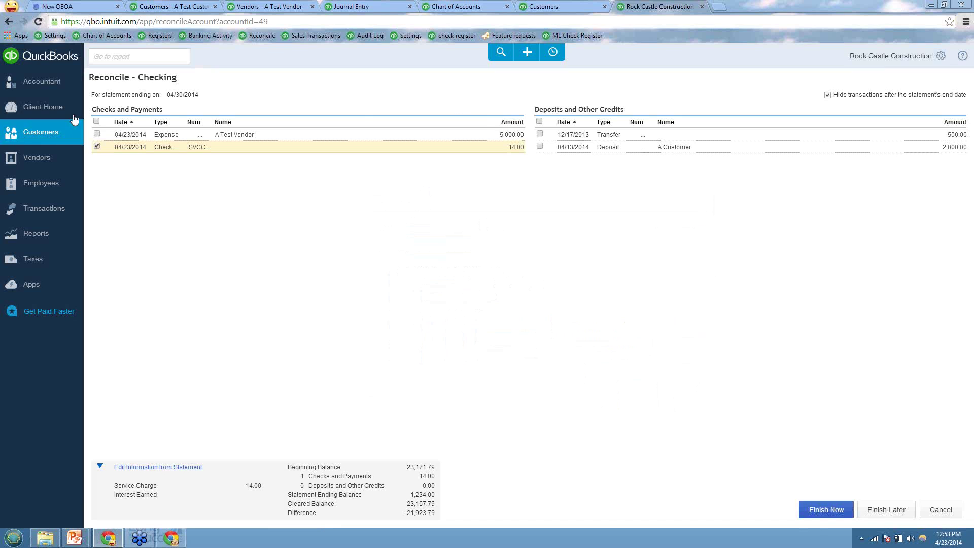
Mark all payments and deposits as cleared, and finish the reconciliation with an adjustment dated 04/30/2014 for the difference.
left_click(96, 122)
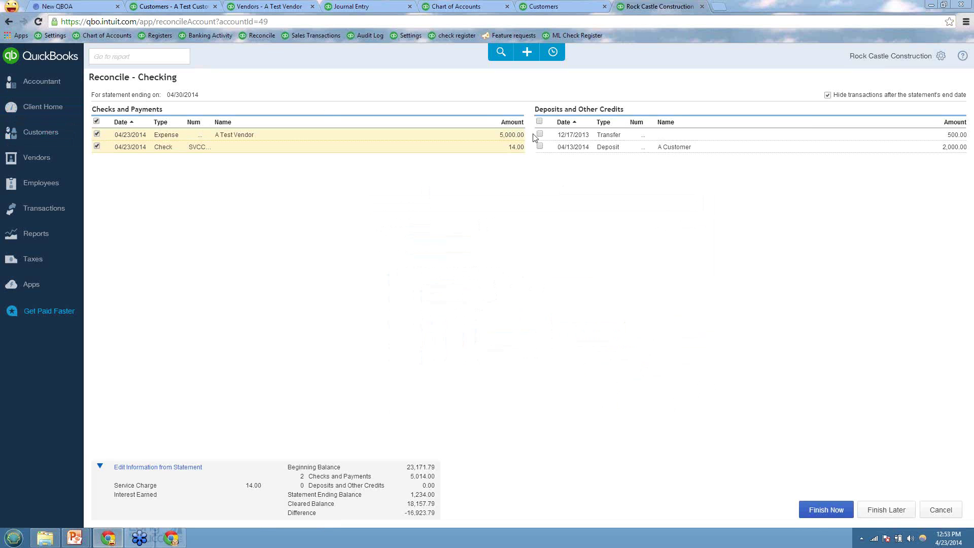
left_click(540, 122)
left_click(825, 510)
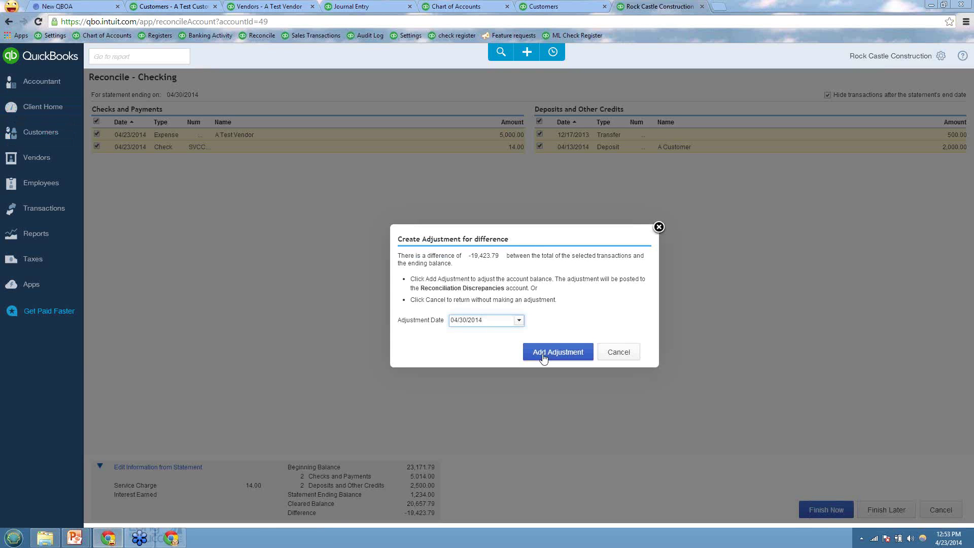
left_click(555, 353)
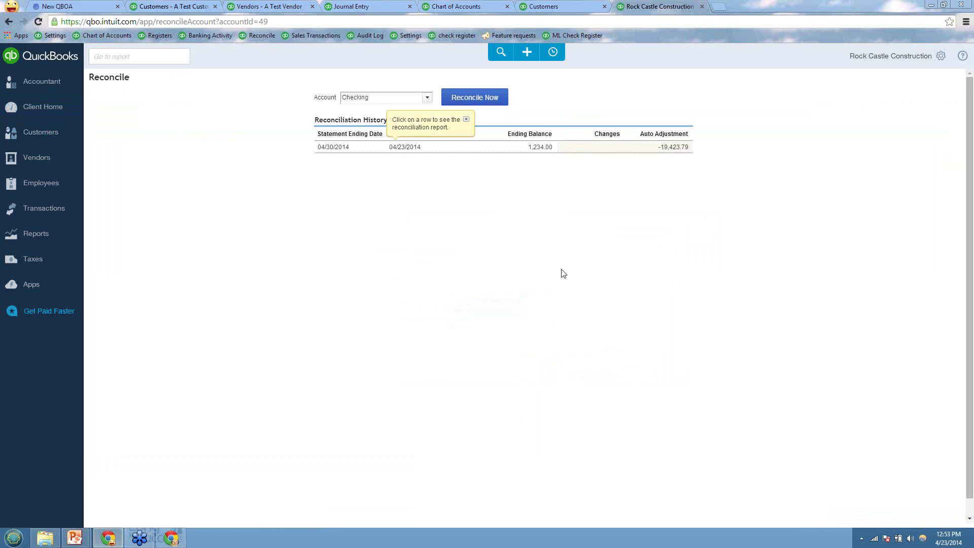
Undo the Checking reconciliation for the statement ending 04/30/2014, and read and dismiss the note about service charges.
mouse_move(667, 148)
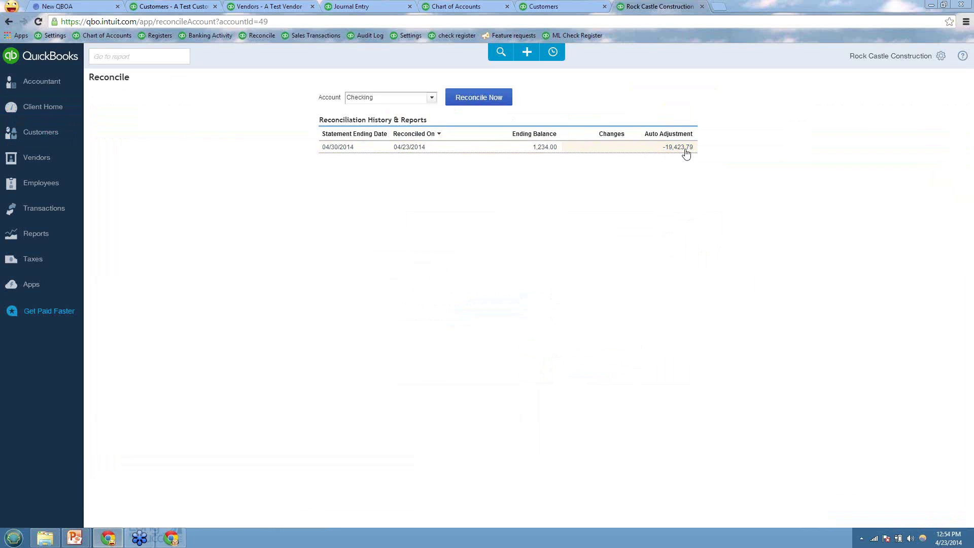
left_click(708, 147)
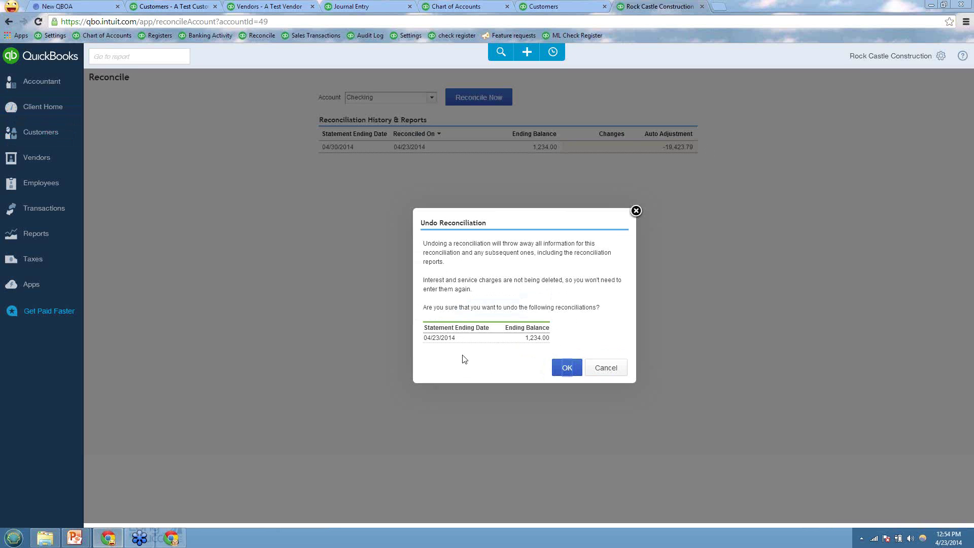
left_click(568, 370)
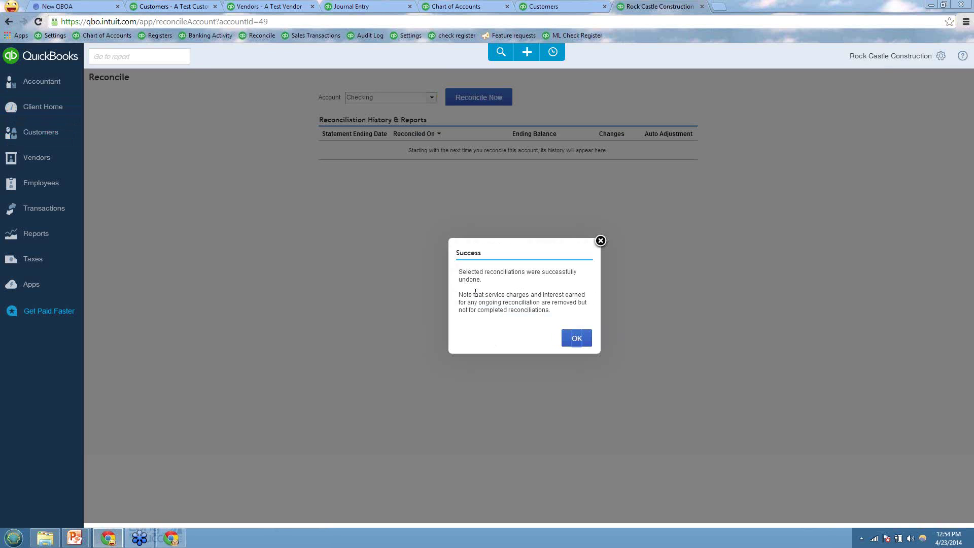
left_click_drag(476, 293, 577, 344)
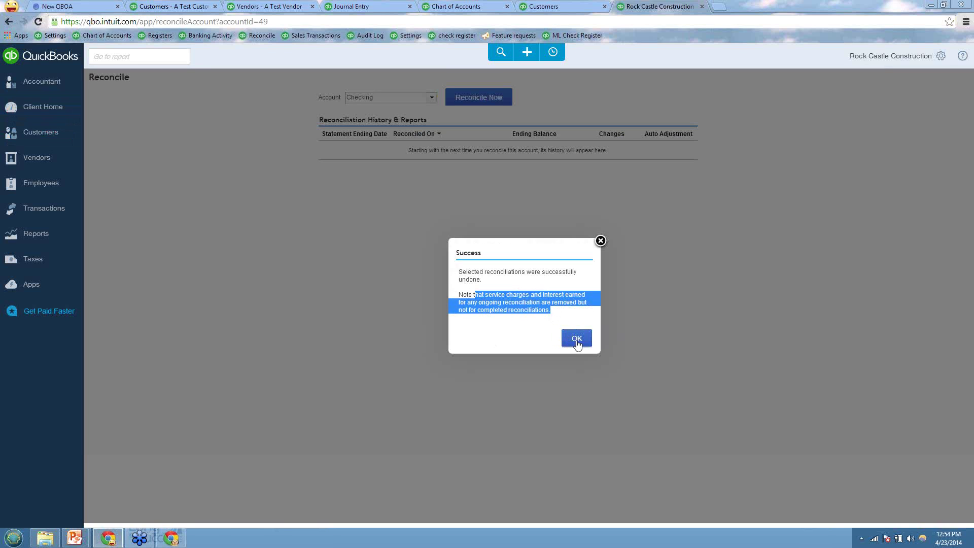
left_click(576, 339)
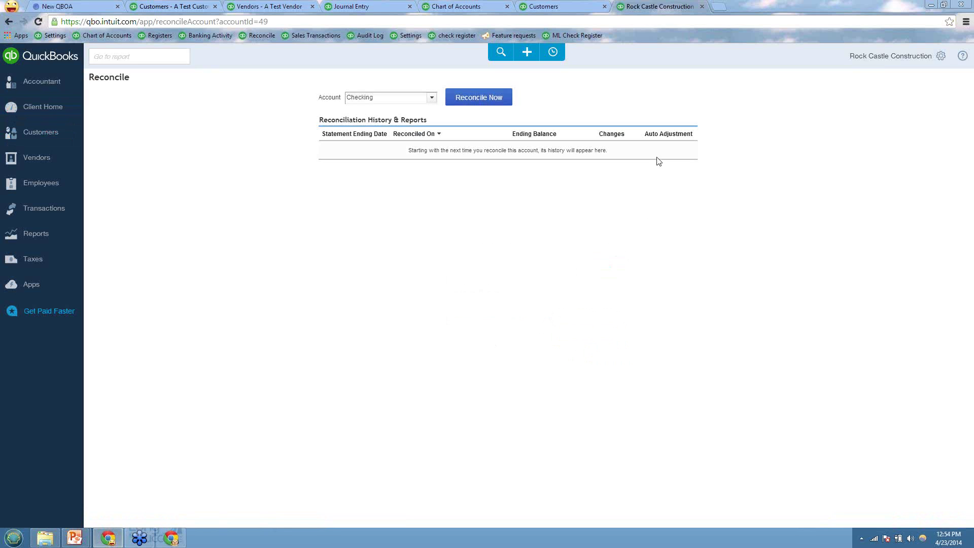
Run the Profit and Loss report from the Business Overview group for 01/01/2013 to 04/23/2014.
left_click(32, 238)
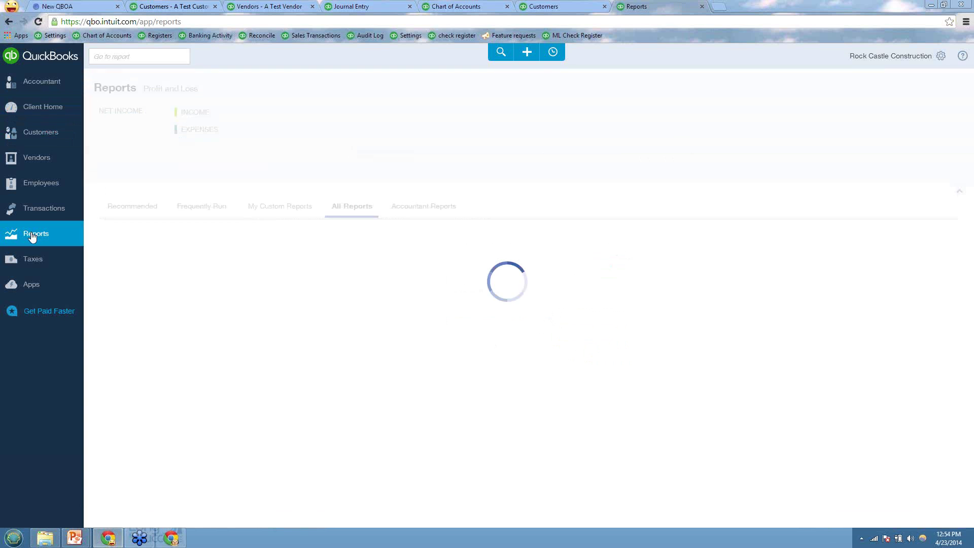
left_click(127, 233)
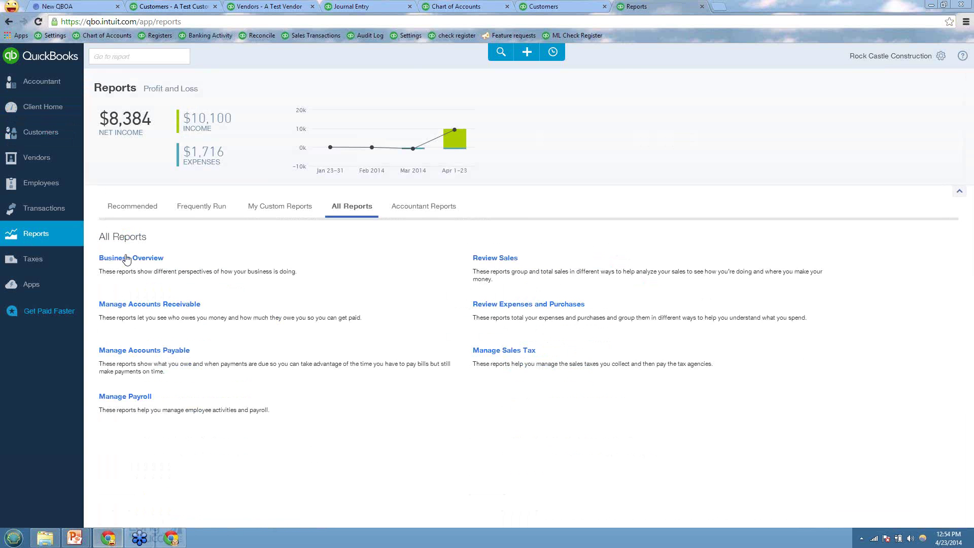
left_click(124, 258)
left_click(176, 278)
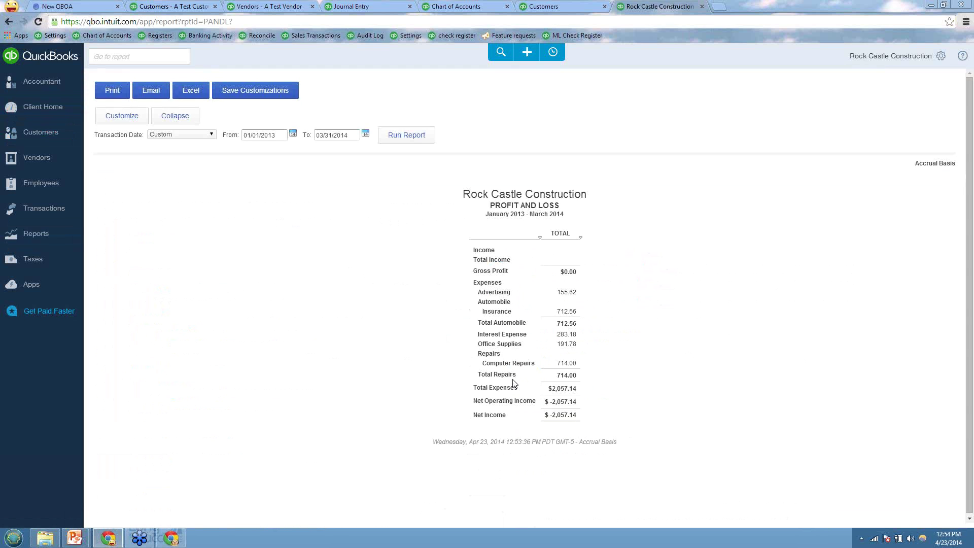
left_click(332, 135)
key("t")
left_click(401, 135)
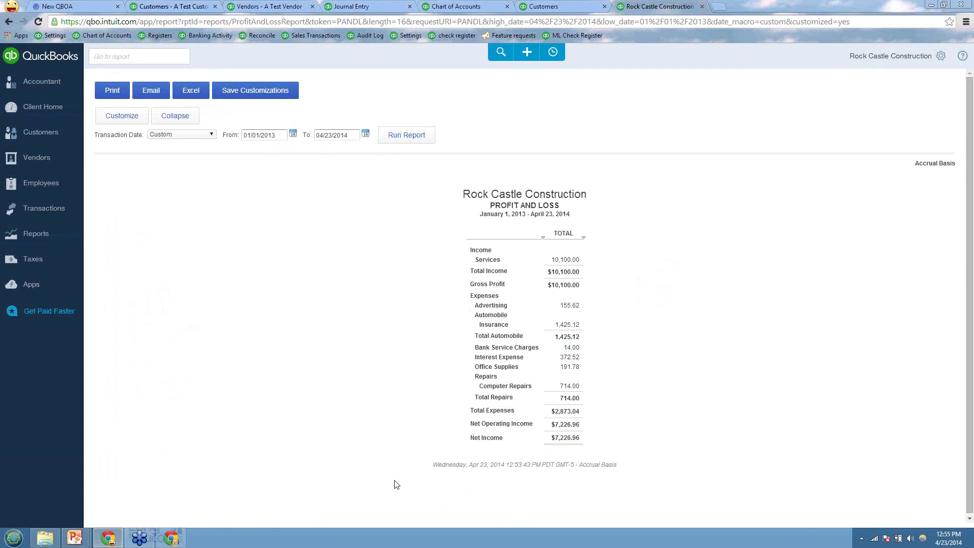
Switch to the PowerPoint slide show and advance to the Other Mistakes slide.
mouse_move(75, 536)
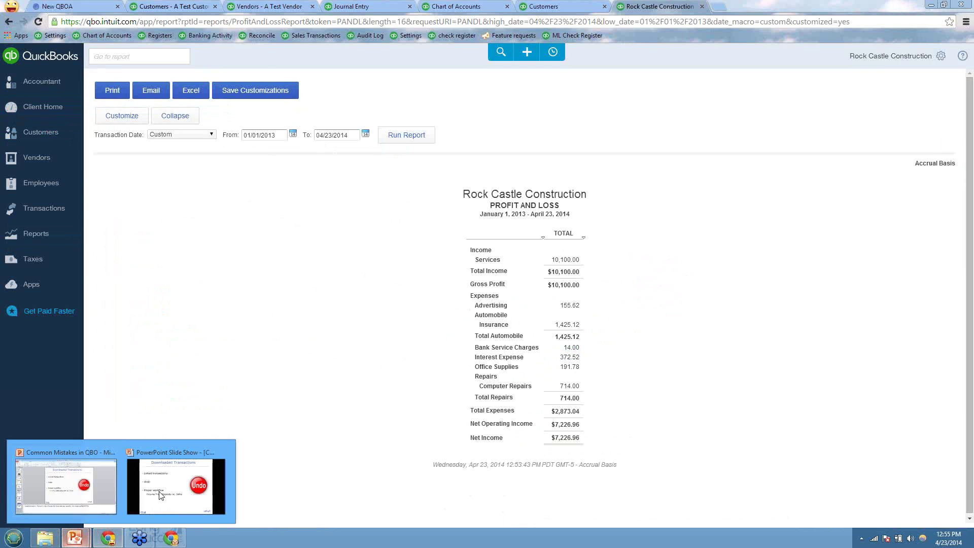
left_click(159, 494)
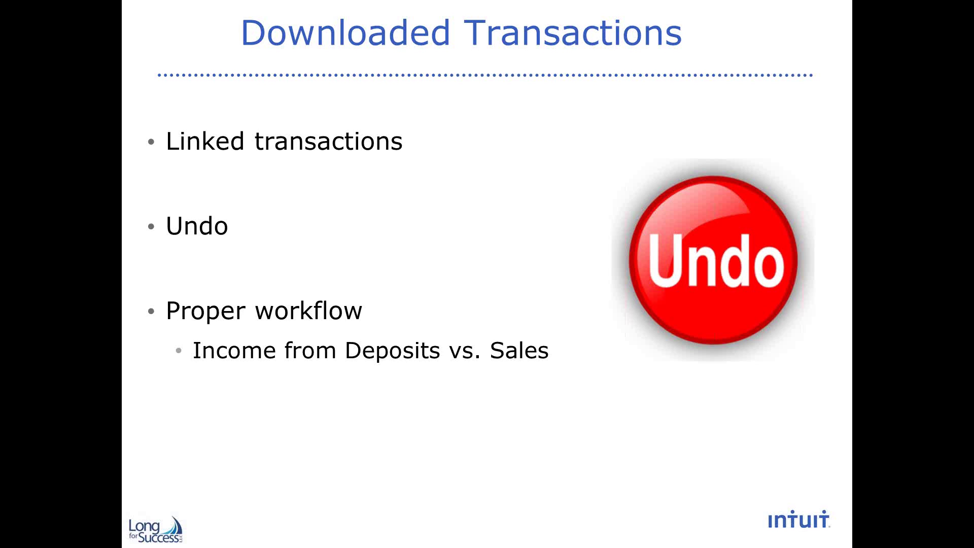
key("Right")
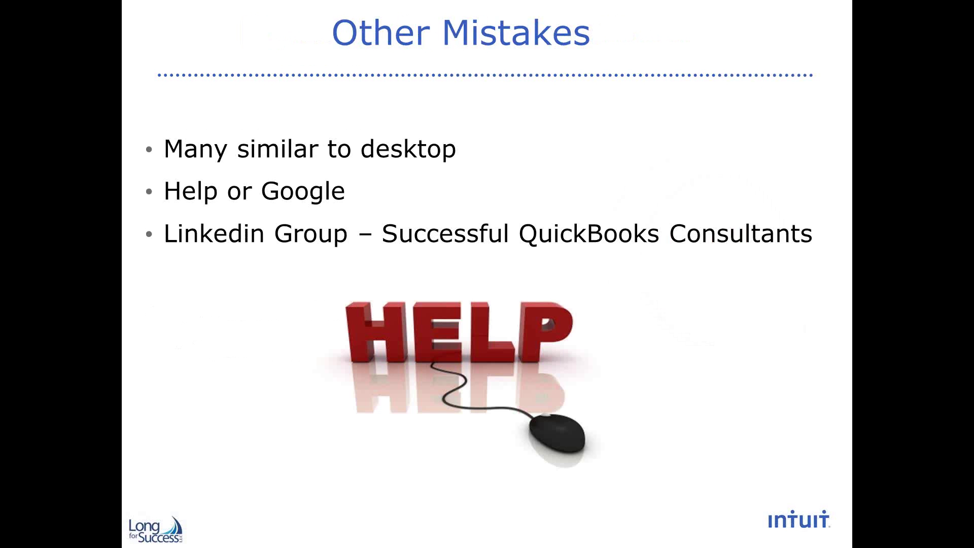
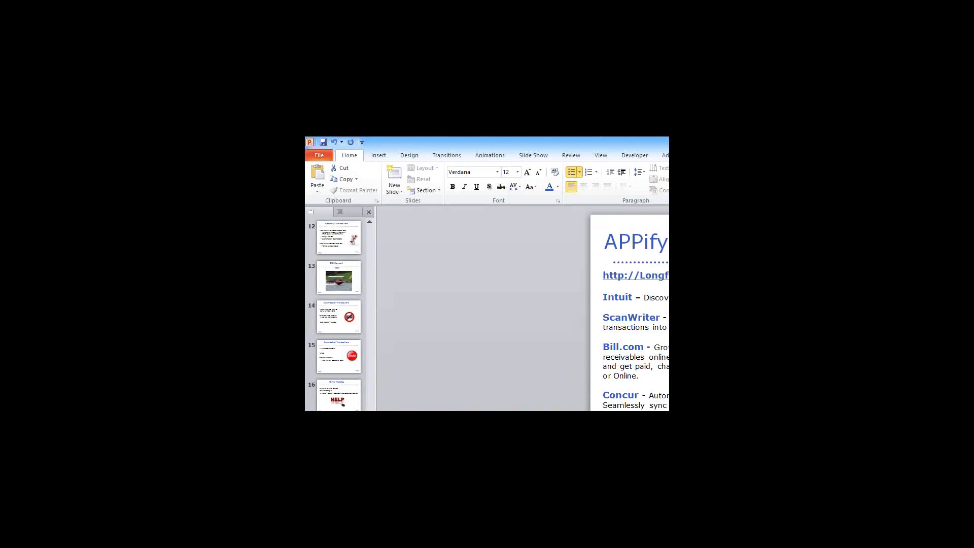
Start the PowerPoint slide show from the current APPify slide.
key("shift+F5")
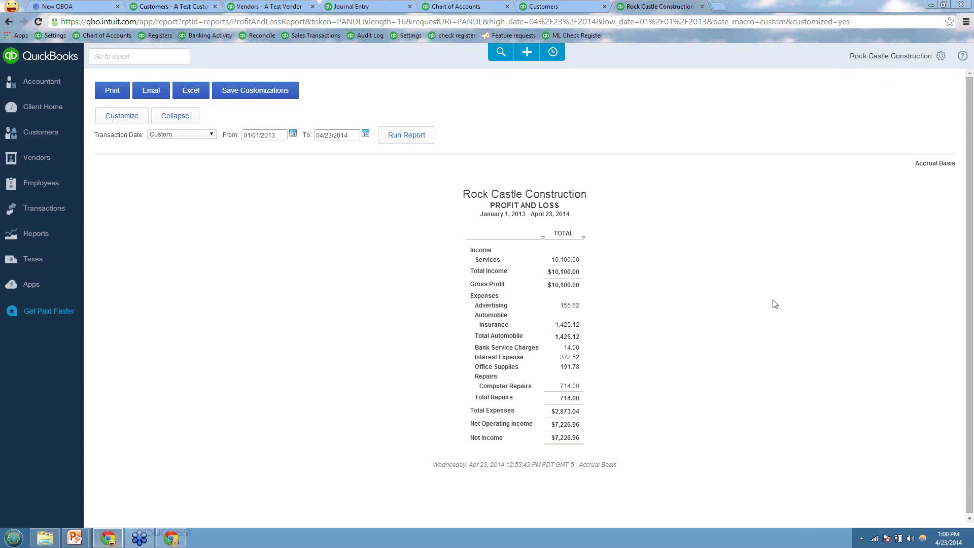
Open the audit log and compare the versions of the edited $5,000.00 deposit dated 04/15/2014 for A Test Customer 3.
left_click(941, 56)
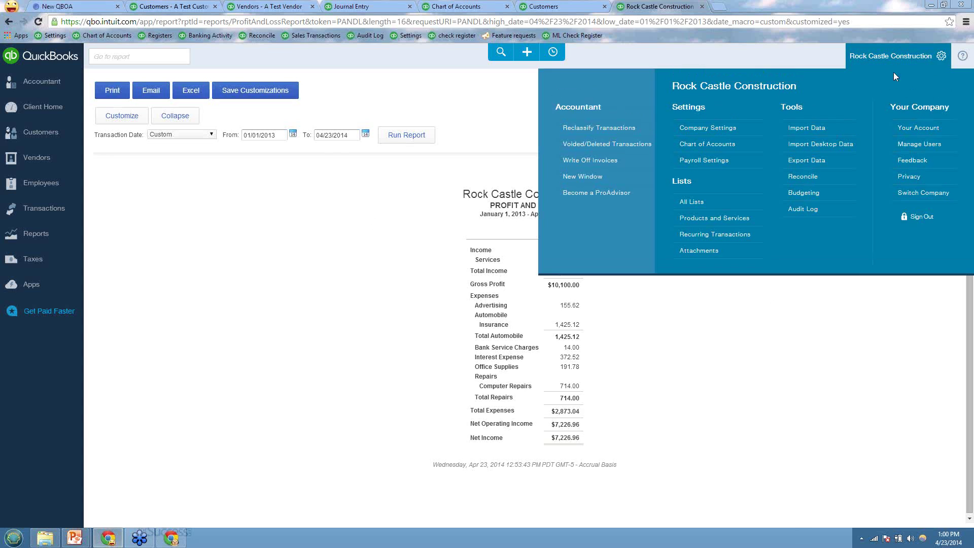
left_click(805, 211)
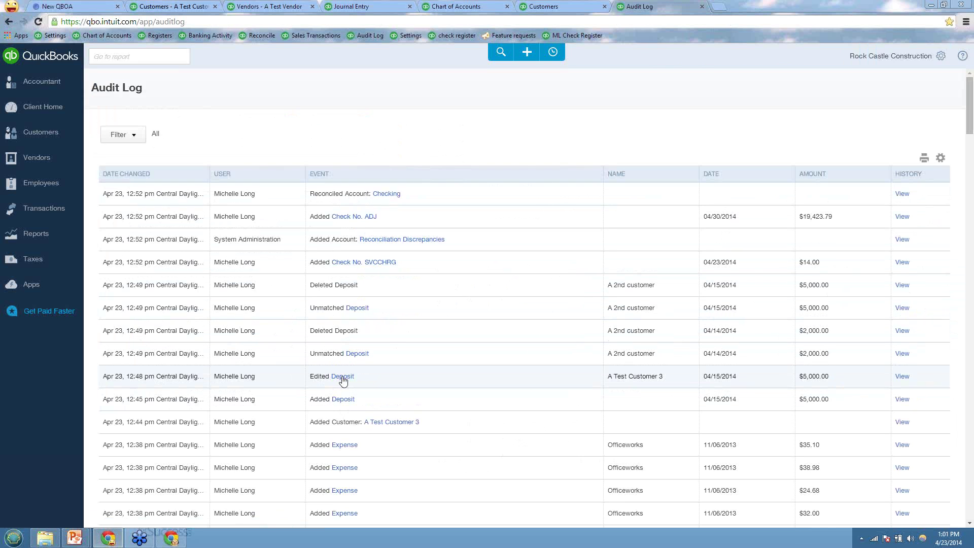
left_click(902, 377)
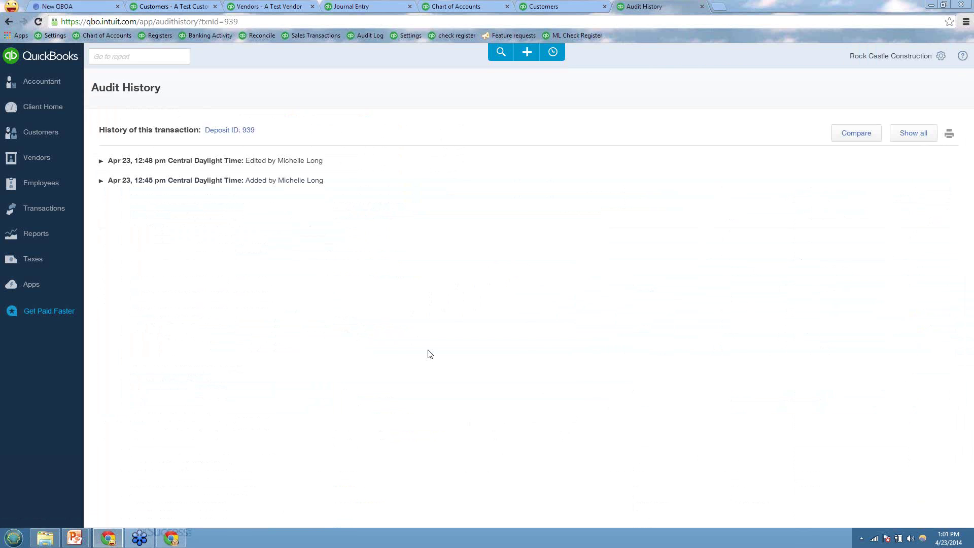
left_click(269, 160)
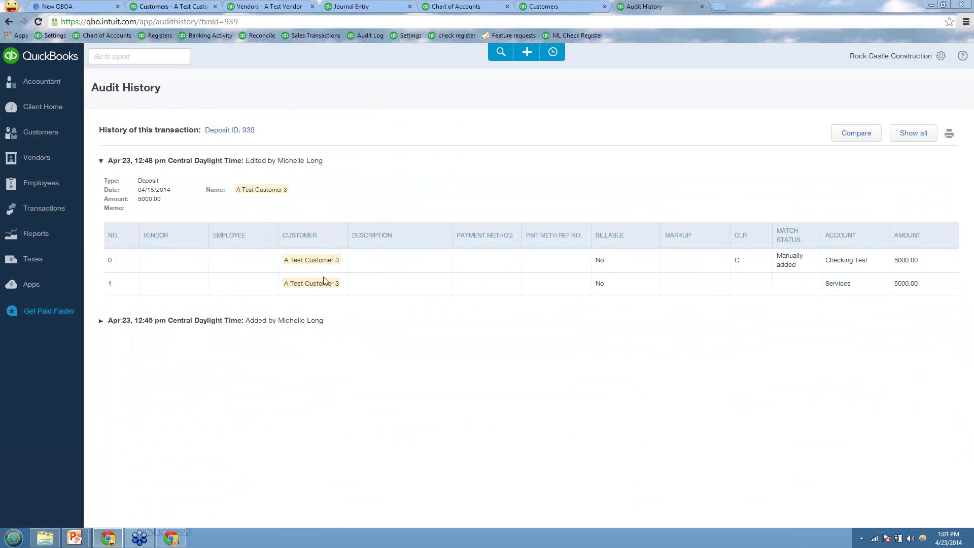
left_click(847, 137)
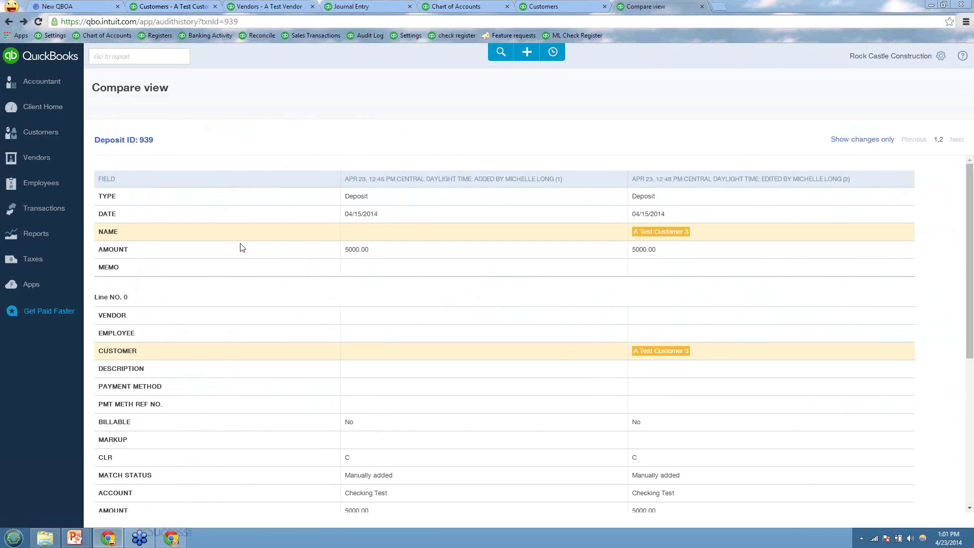
Return to the audit log and filter it to today's events by the user who edited the deposit.
left_click(8, 22)
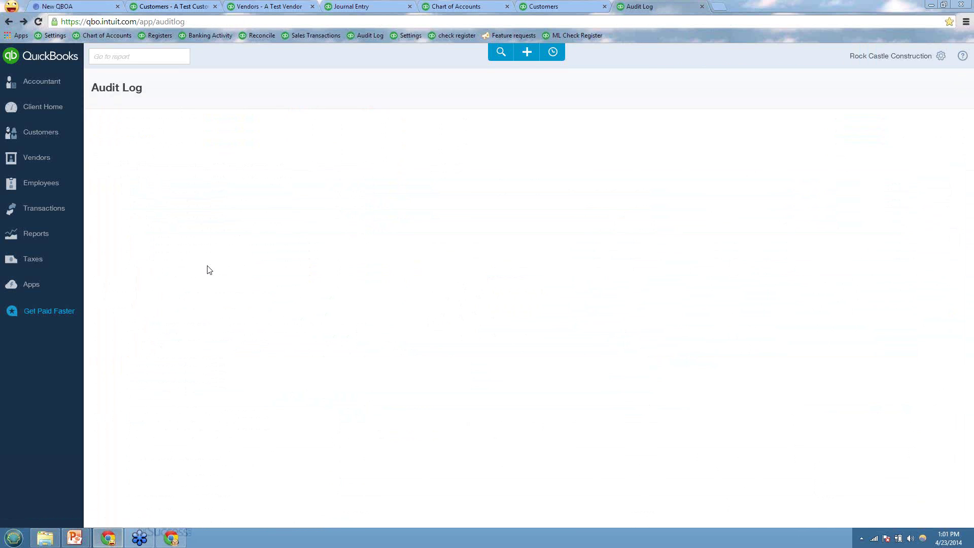
left_click(122, 135)
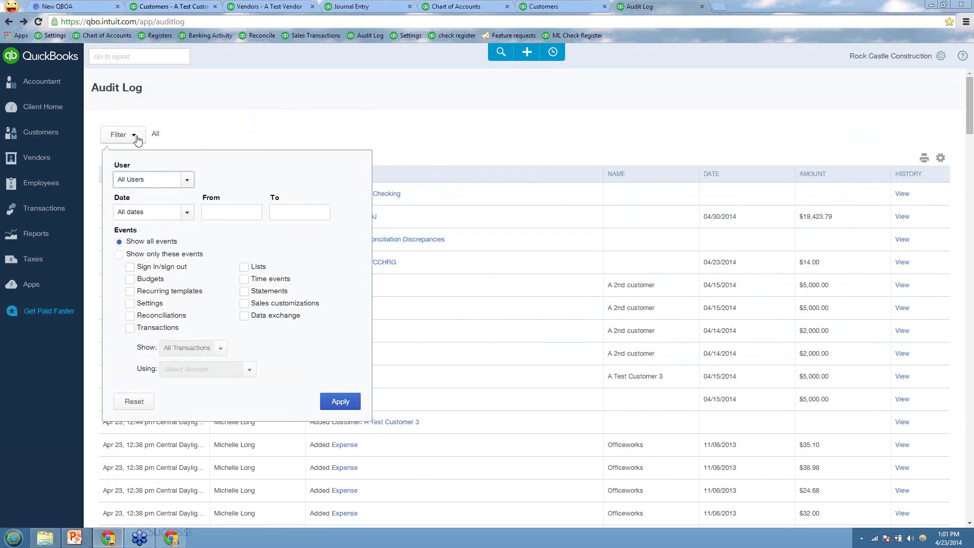
left_click(187, 179)
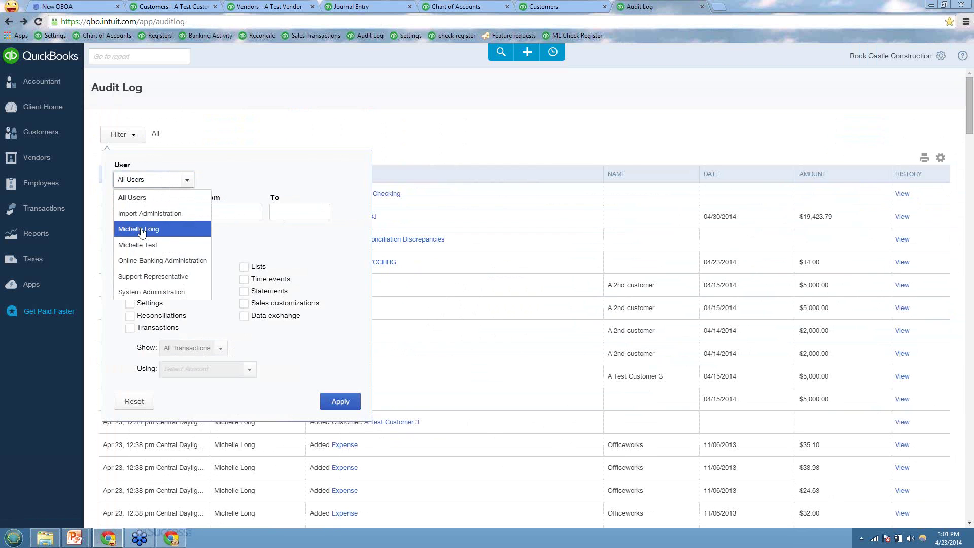
left_click(139, 229)
left_click(188, 213)
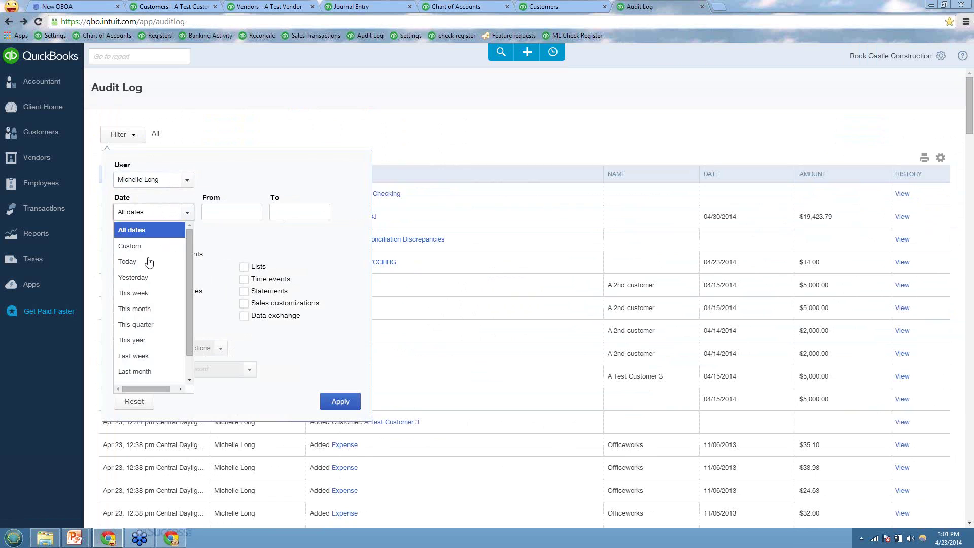
left_click(147, 260)
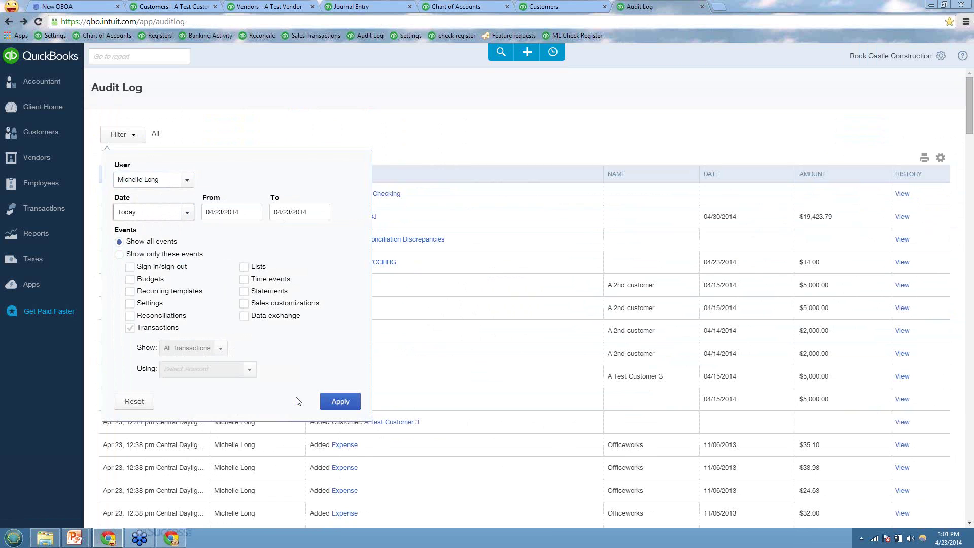
left_click(332, 405)
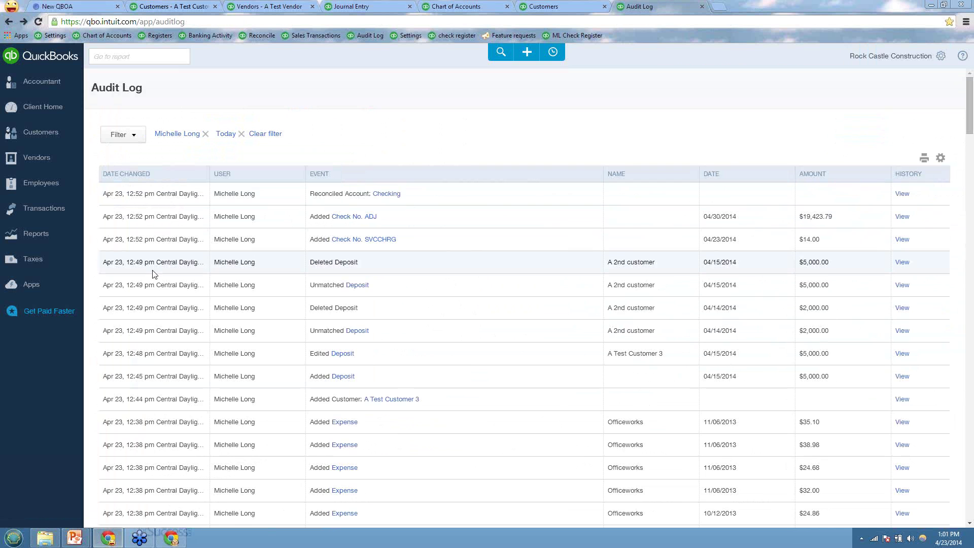
left_click(134, 137)
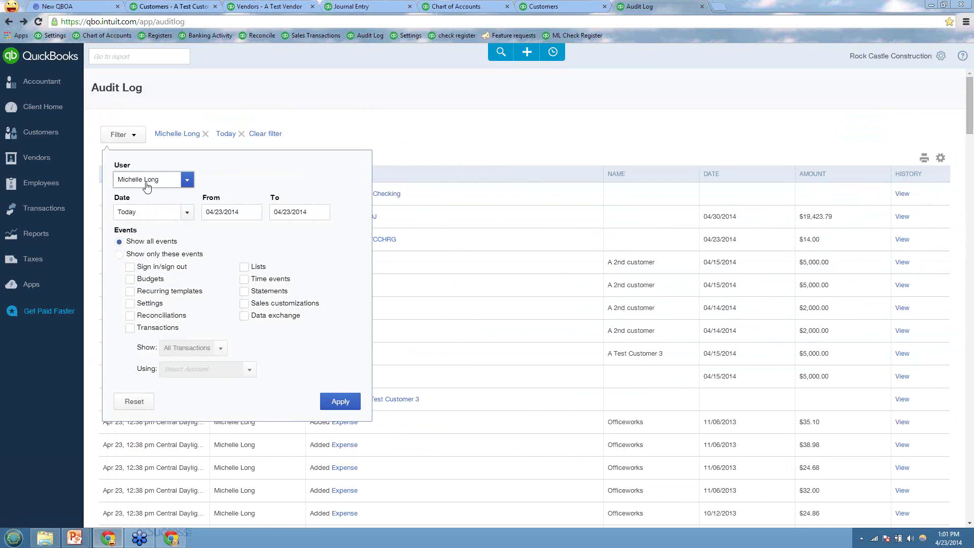
left_click(146, 184)
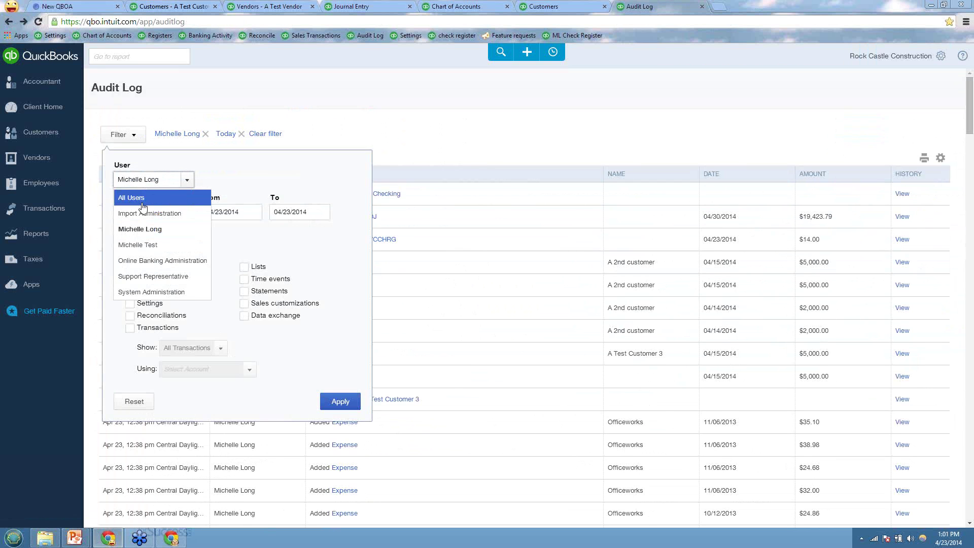
left_click(142, 198)
left_click(138, 213)
left_click(138, 213)
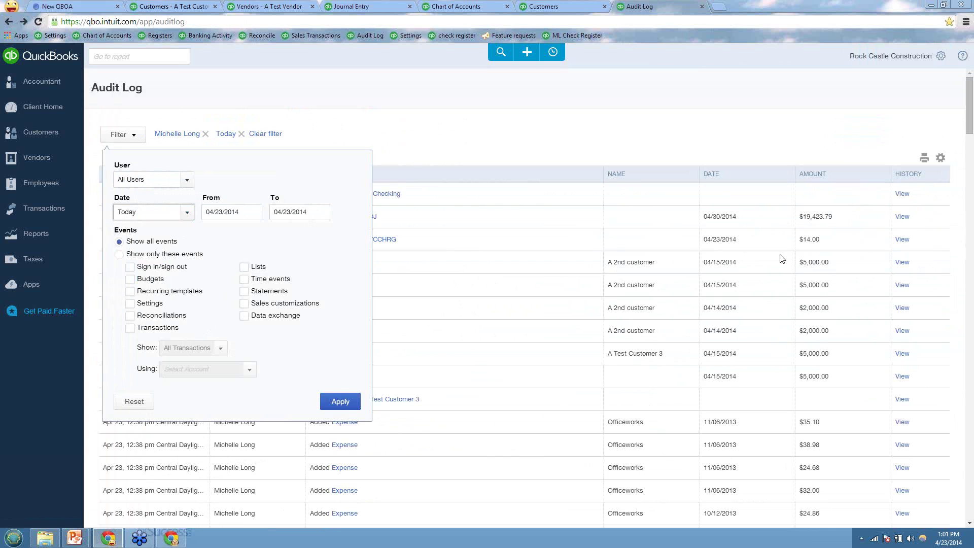
View the audit log's column and row settings, then open its printable version without printing and return to the log.
left_click(941, 159)
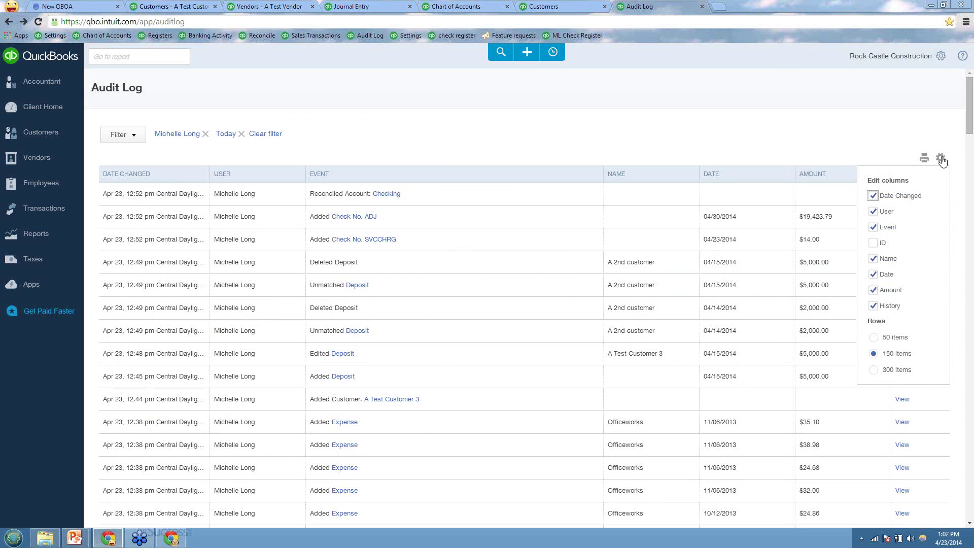
left_click(923, 159)
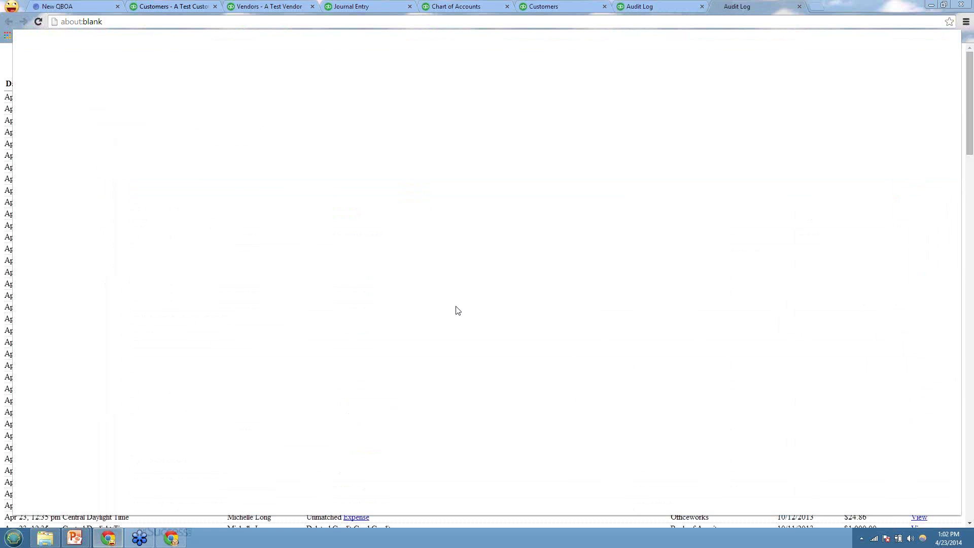
key("Escape")
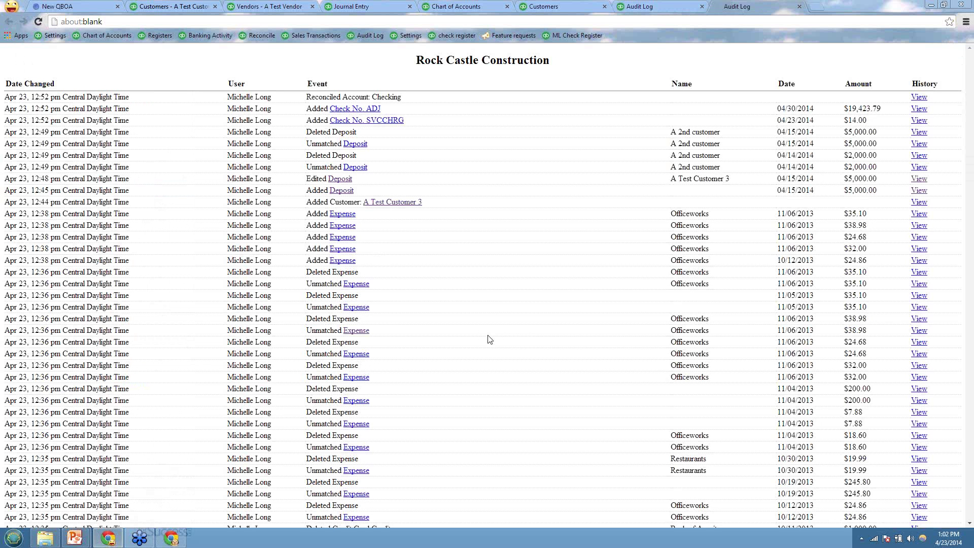
left_click(674, 6)
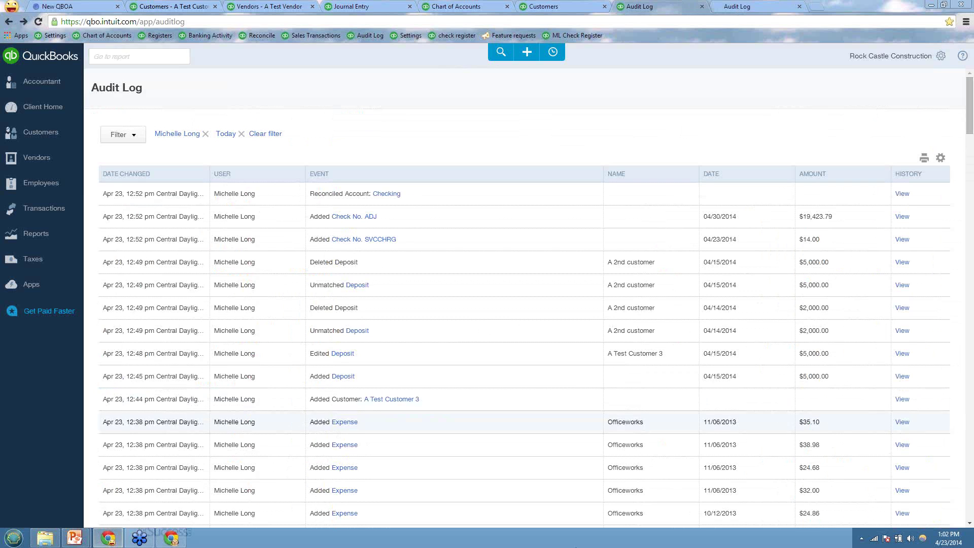
Switch to the PowerPoint slide show and advance past the CPE Keyword and Q & A slides to Thanks for Participating.
mouse_move(75, 537)
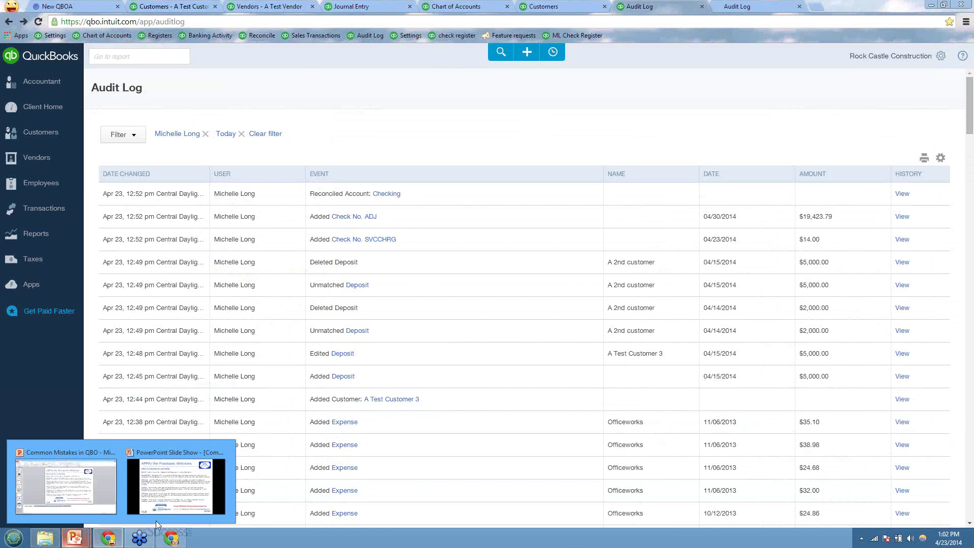
left_click(187, 496)
left_click(187, 496)
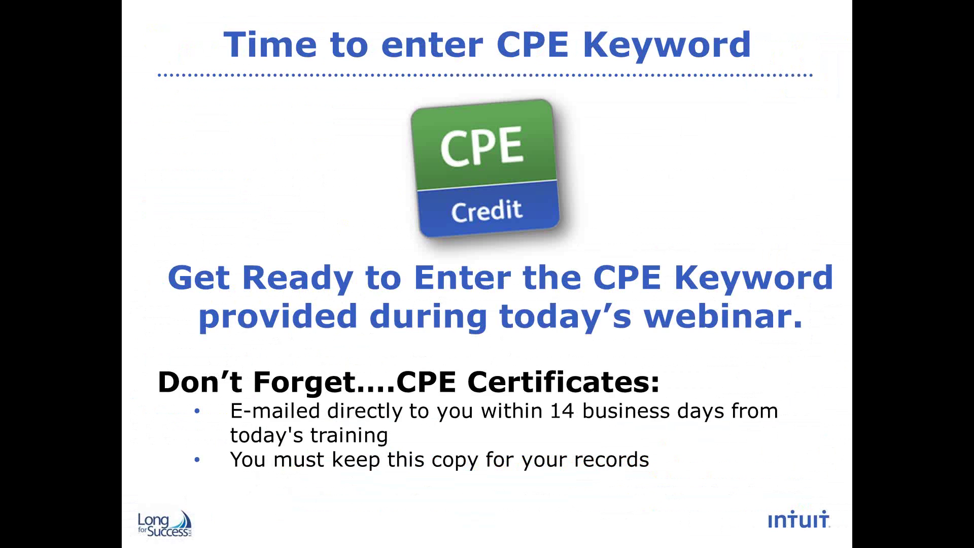
left_click(205, 323)
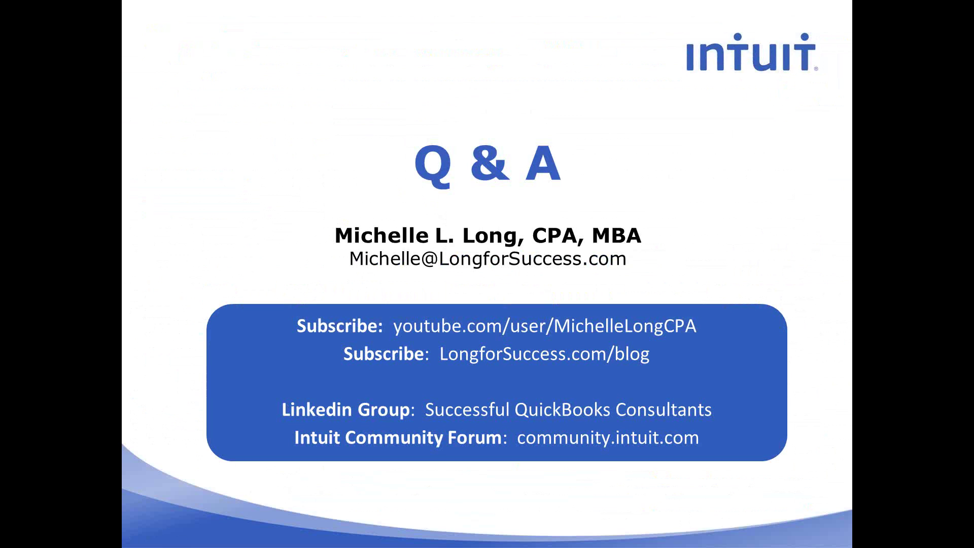
key("Right")
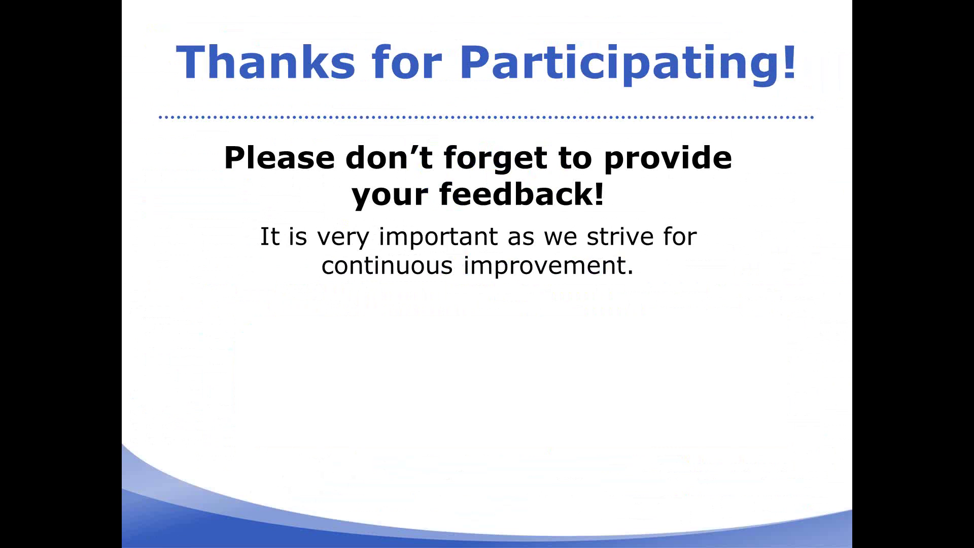
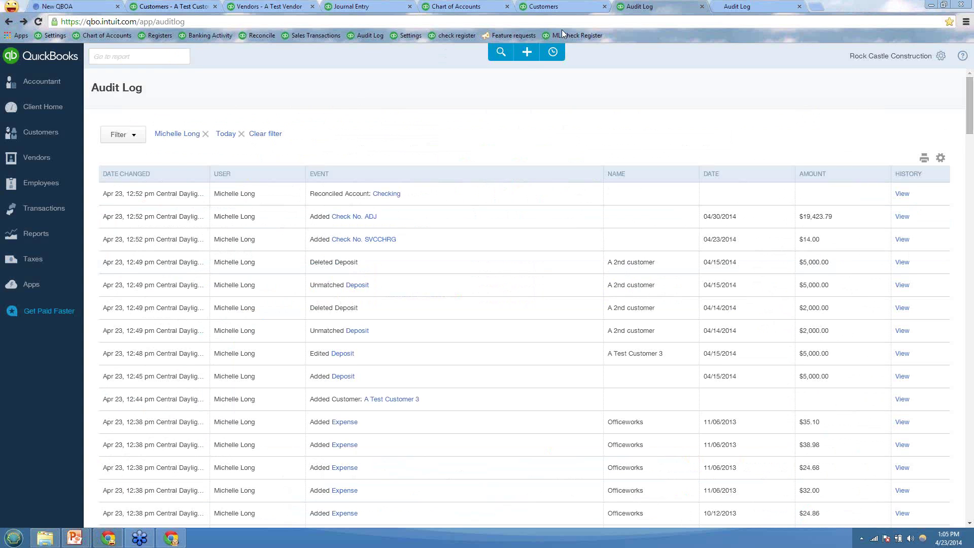
Open a blank invoice in QuickBooks, view its alternative save options, and close it without saving.
left_click(530, 56)
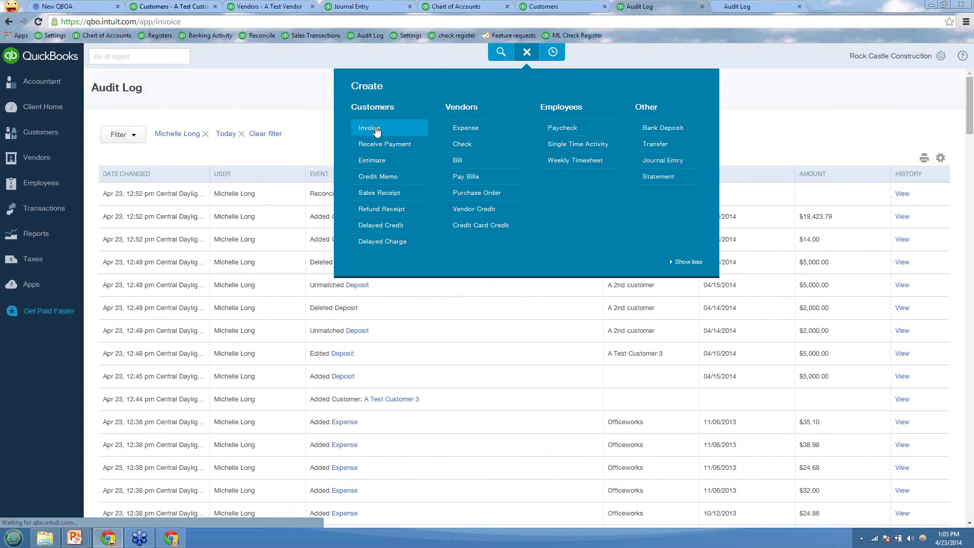
left_click(374, 131)
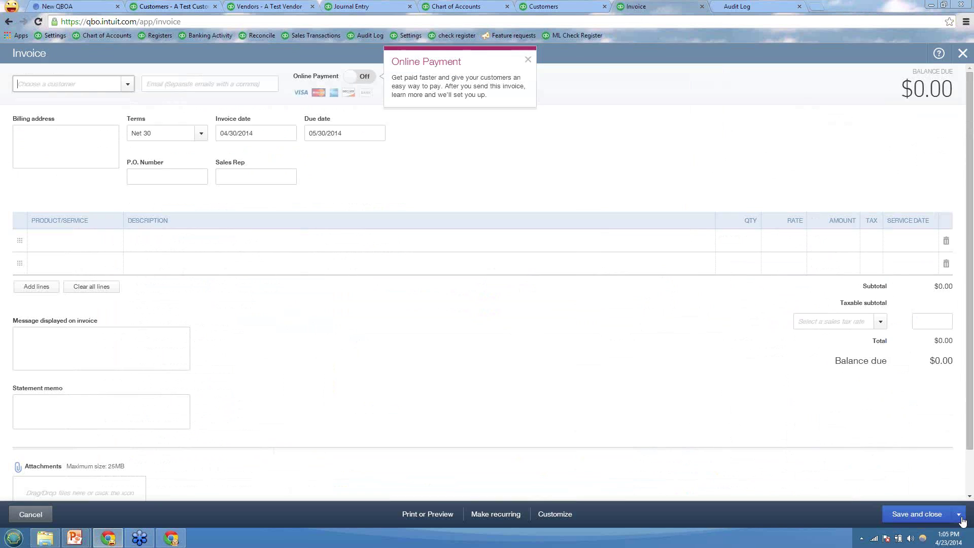
mouse_move(944, 517)
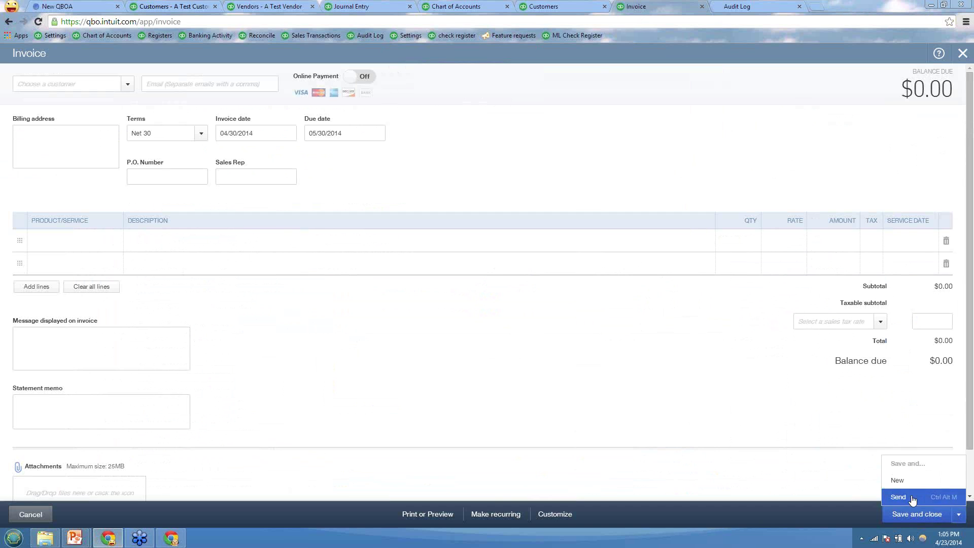
left_click(959, 516)
left_click(960, 518)
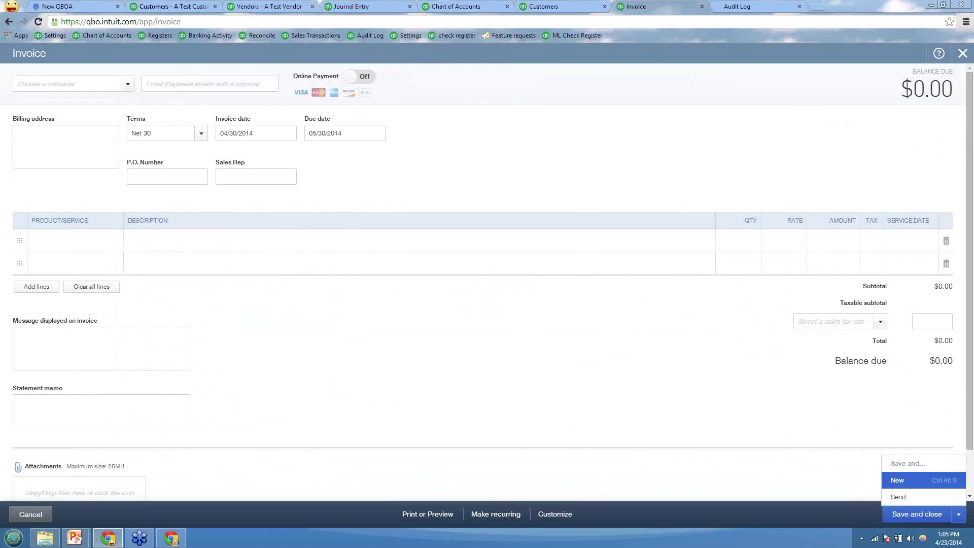
key("Escape")
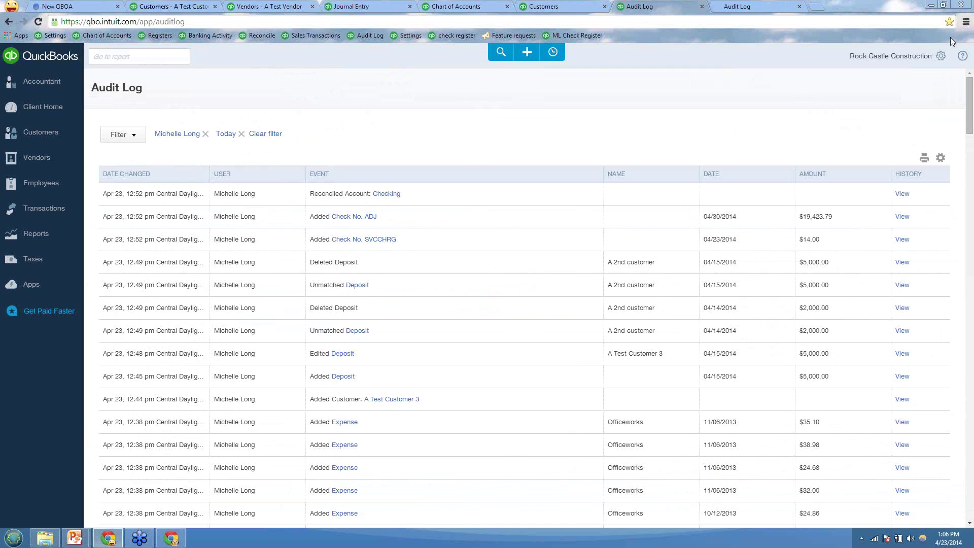
Go to the QBOA client list and find the QuickBooks Online Sample Company link in its help resources.
left_click(942, 56)
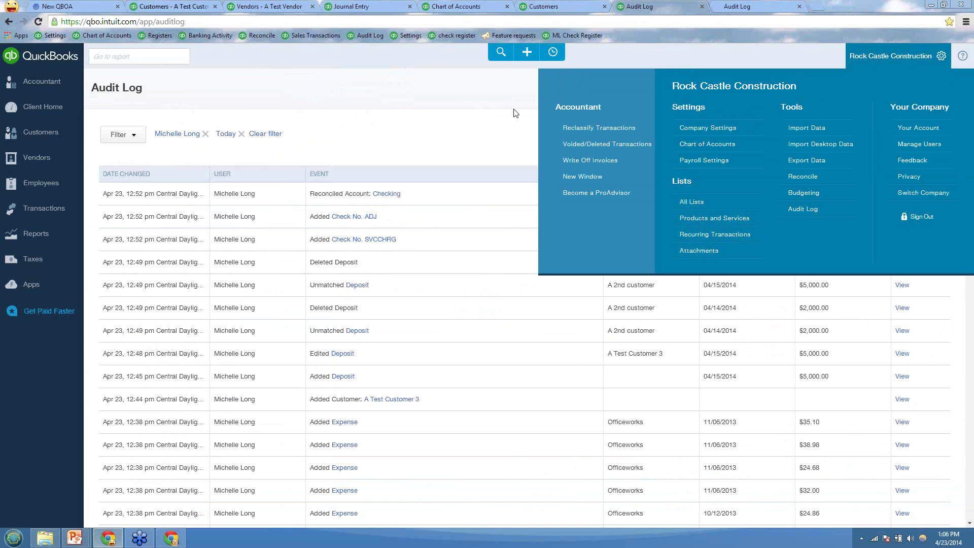
left_click(104, 6)
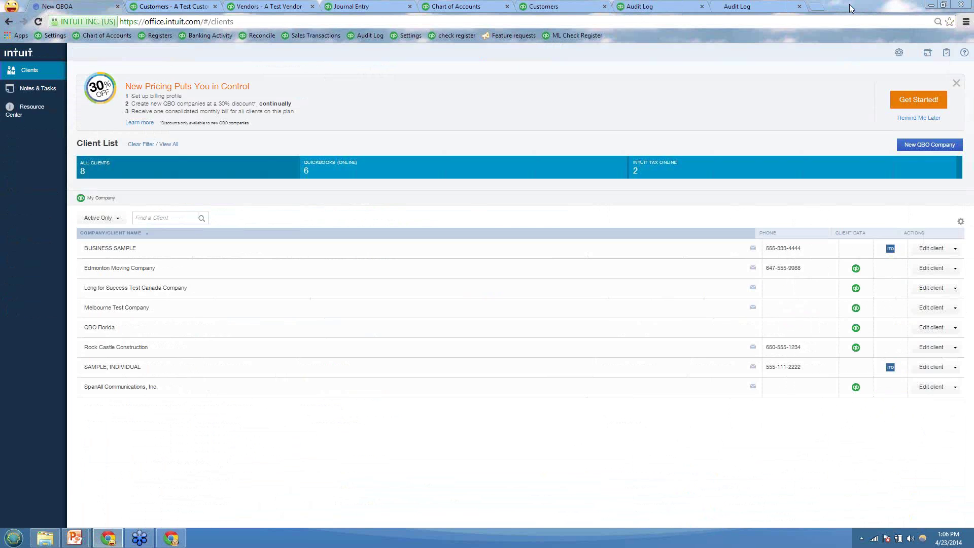
left_click(967, 55)
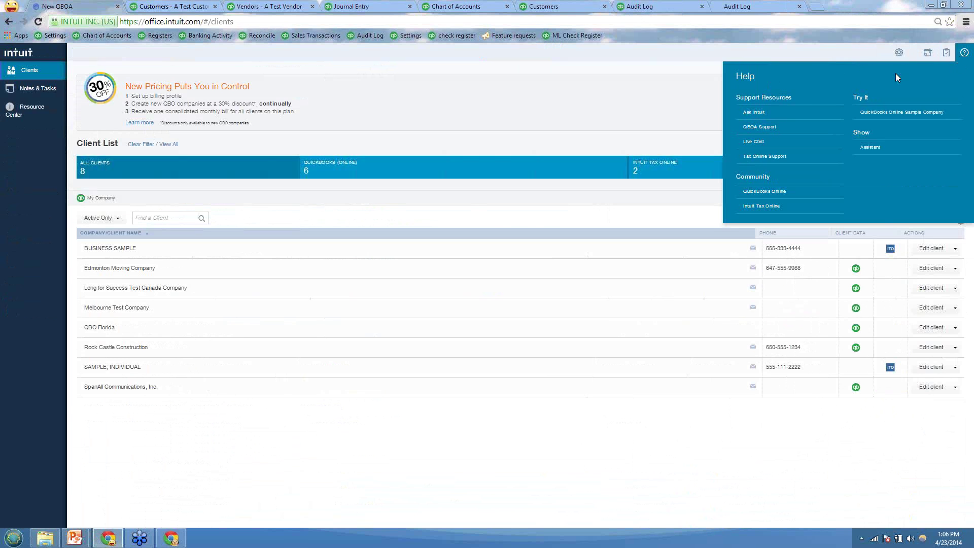
left_click(886, 113)
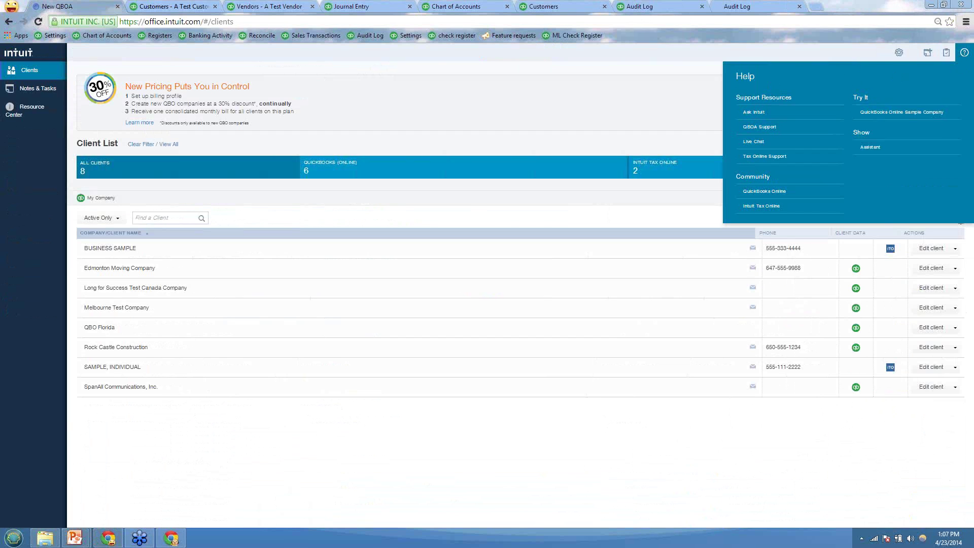
Copy Invoice No.73 from the recent transactions of Rock Castle Construction, and close the copy without saving.
left_click(169, 5)
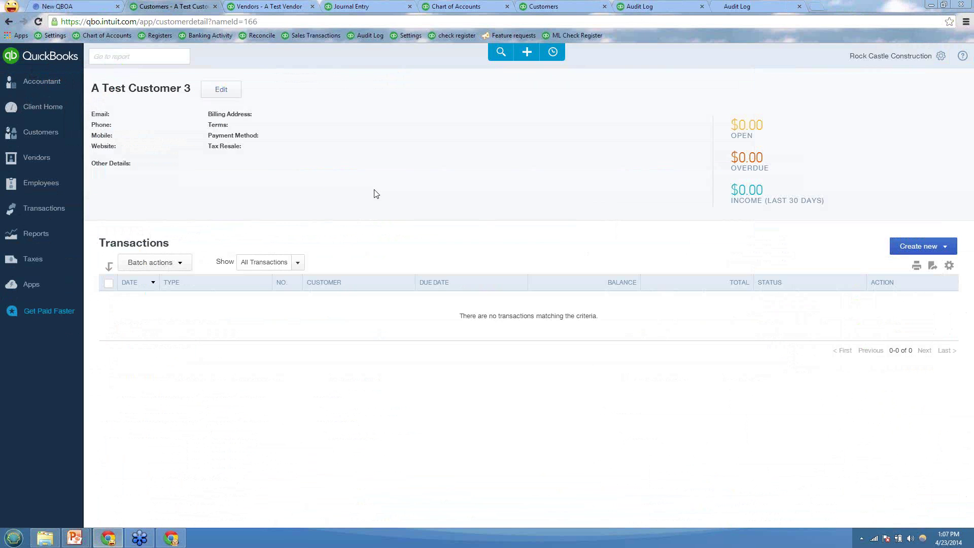
left_click(552, 54)
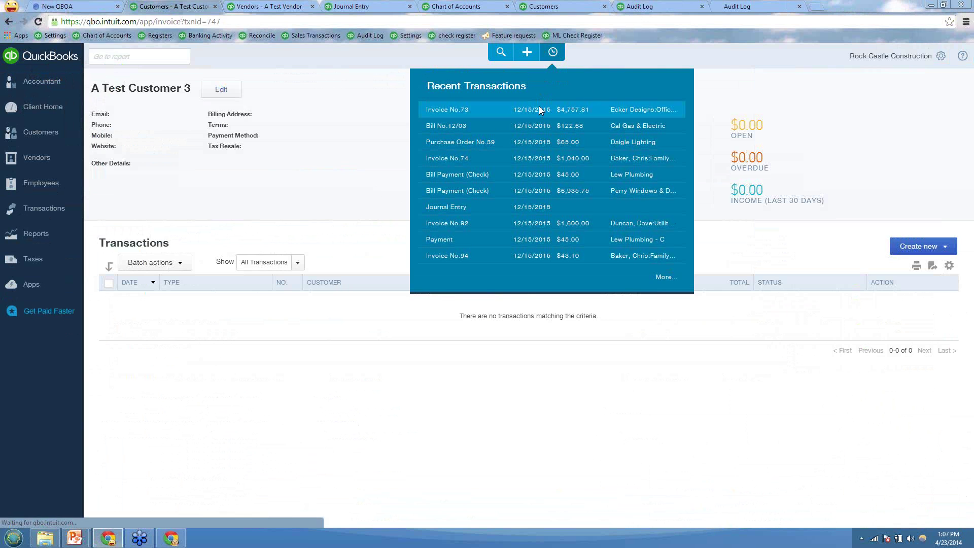
left_click(540, 109)
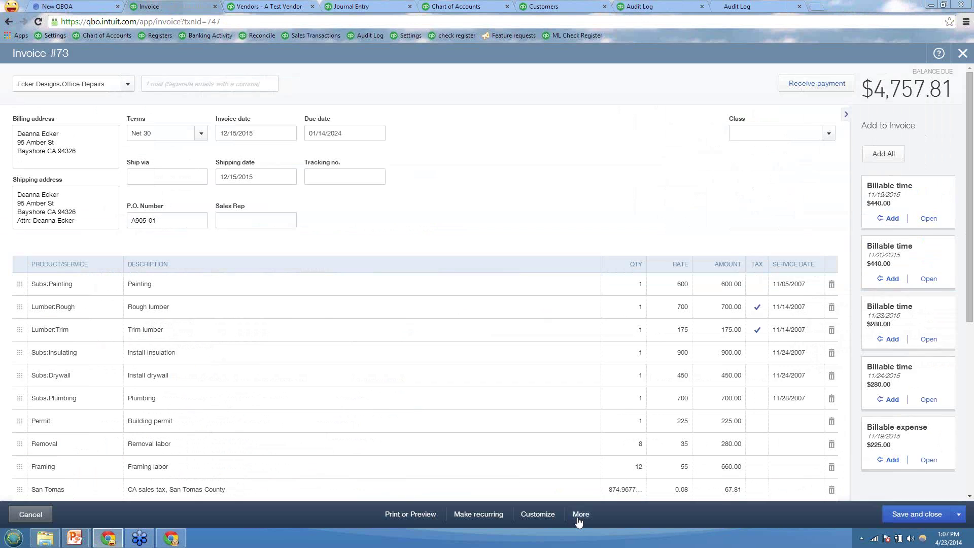
left_click(580, 515)
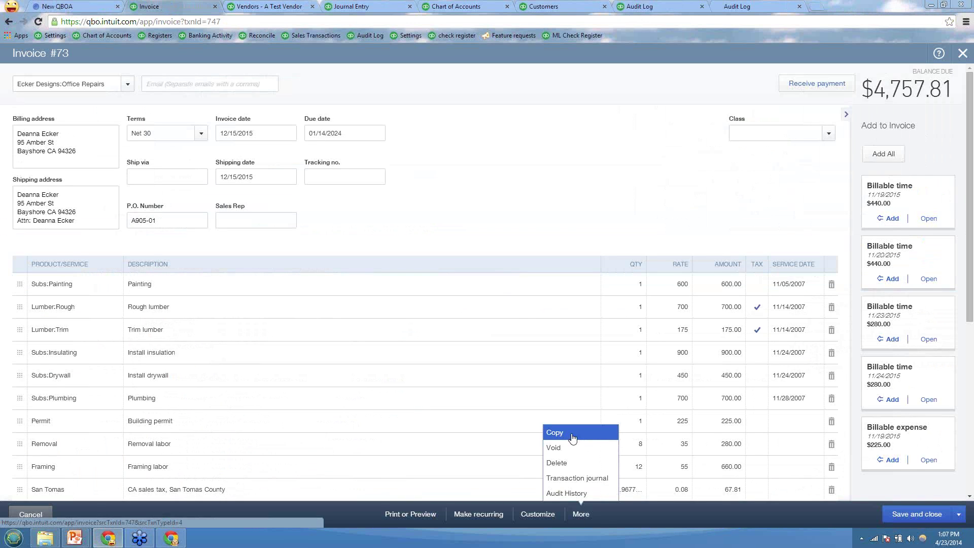
left_click(573, 438)
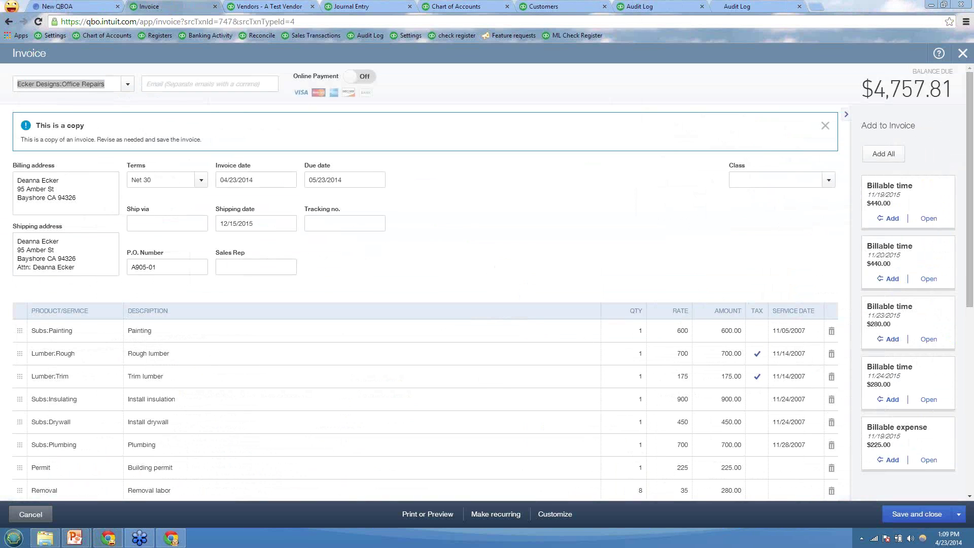
left_click(961, 53)
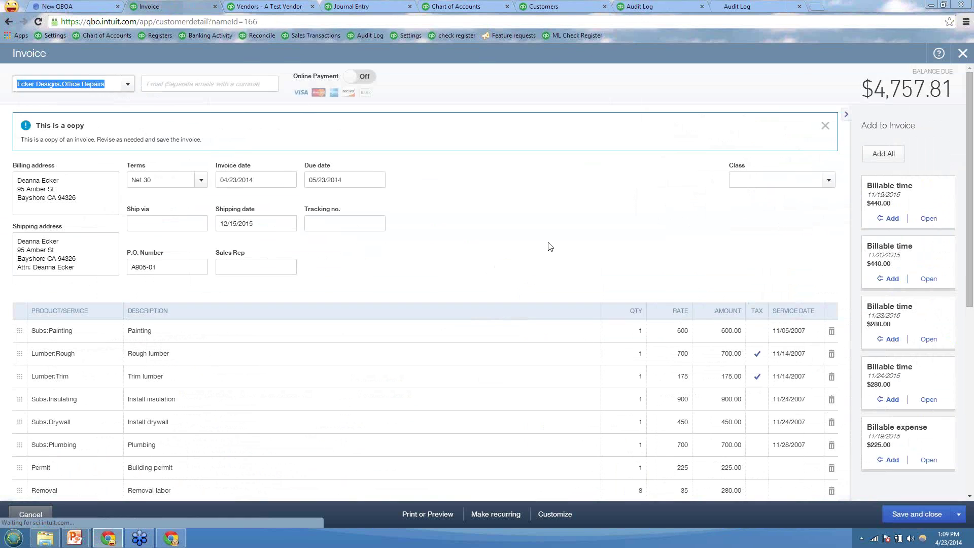